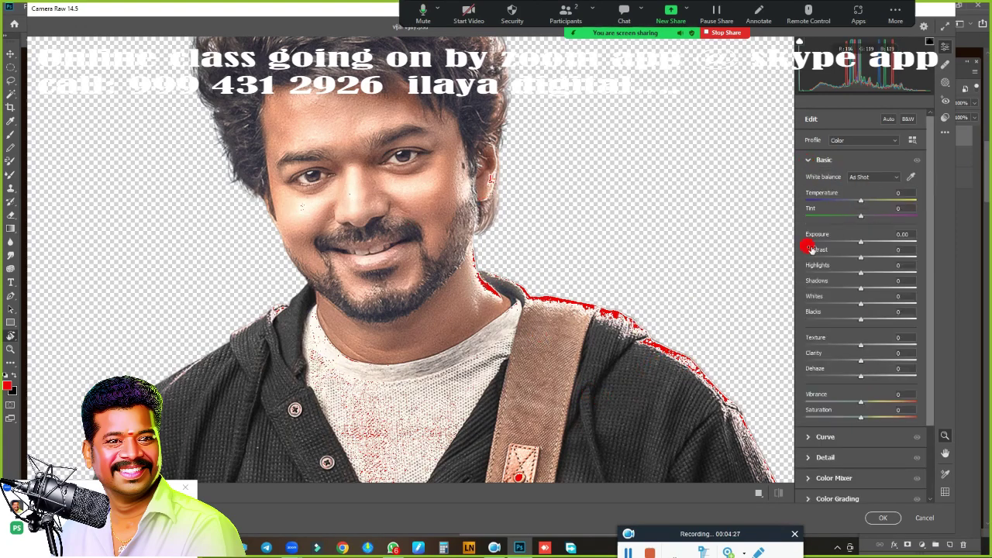
Step: Grade in Camera Raw: exposure -0.15, contrast +25, highlights -20, blacks -45, clarity +10, temperature +3
{"action": "mouse_move", "coordinate": [860, 272]}
{"action": "left_mouse_down"}
{"action": "mouse_move", "coordinate": [850, 273]}
{"action": "mouse_move", "coordinate": [874, 257]}
{"action": "mouse_move", "coordinate": [858, 242]}
{"action": "left_mouse_up"}
{"action": "mouse_move", "coordinate": [861, 319]}
{"action": "left_mouse_down"}
{"action": "mouse_move", "coordinate": [901, 314]}
{"action": "mouse_move", "coordinate": [836, 320]}
{"action": "mouse_move", "coordinate": [863, 288]}
{"action": "left_mouse_up"}
{"action": "mouse_move", "coordinate": [860, 345]}
{"action": "left_mouse_down"}
{"action": "mouse_move", "coordinate": [867, 360]}
{"action": "mouse_move", "coordinate": [811, 377]}
{"action": "mouse_move", "coordinate": [875, 374]}
{"action": "mouse_move", "coordinate": [861, 377]}
{"action": "mouse_move", "coordinate": [876, 402]}
{"action": "left_mouse_up"}
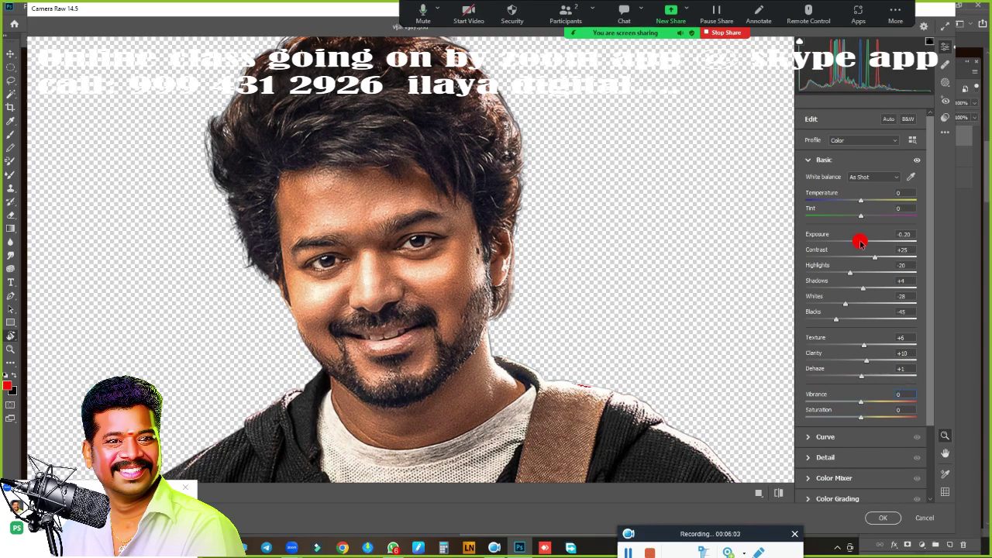
{"action": "left_click_drag", "start_coordinate": [860, 200], "coordinate": [862, 200]}
{"action": "left_click_drag", "start_coordinate": [859, 242], "coordinate": [861, 242]}
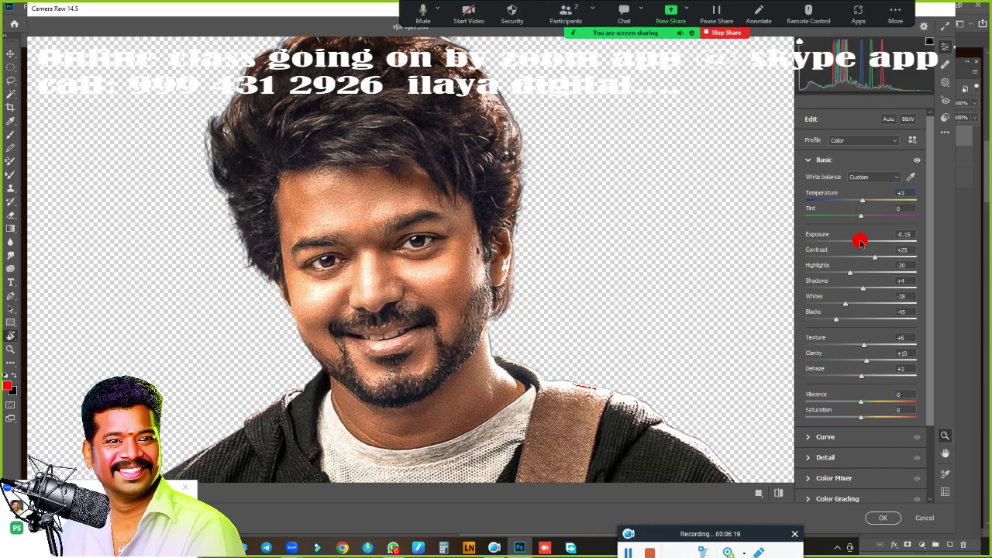
{"action": "key", "text": "Return"}
{"action": "left_click", "coordinate": [867, 137]}
{"action": "left_click", "coordinate": [867, 137]}
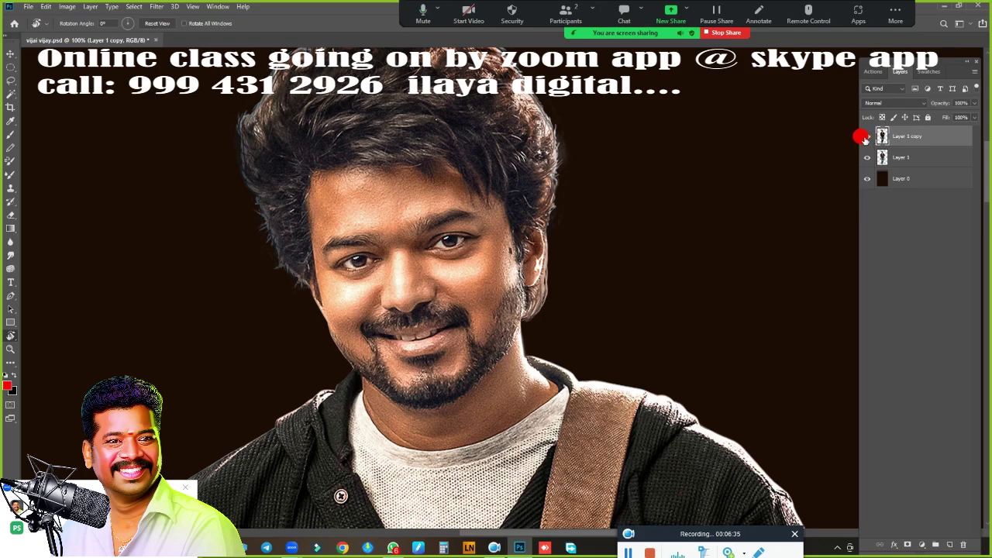
Step: Duplicate the graded portrait layer, add an empty layer on top, and review brush transfer settings
{"action": "key", "text": "ctrl+0"}
{"action": "key", "text": "ctrl+j"}
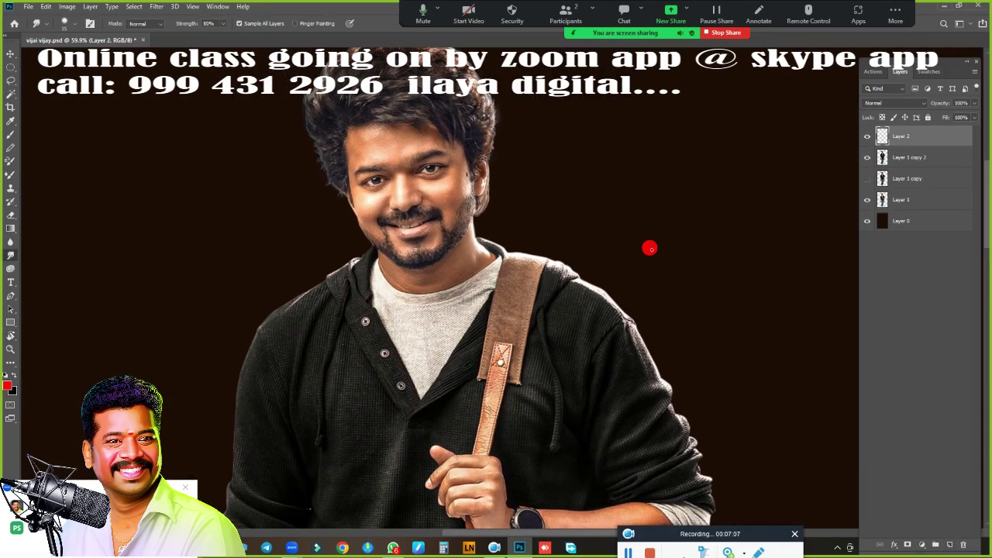
{"action": "left_click", "coordinate": [832, 314]}
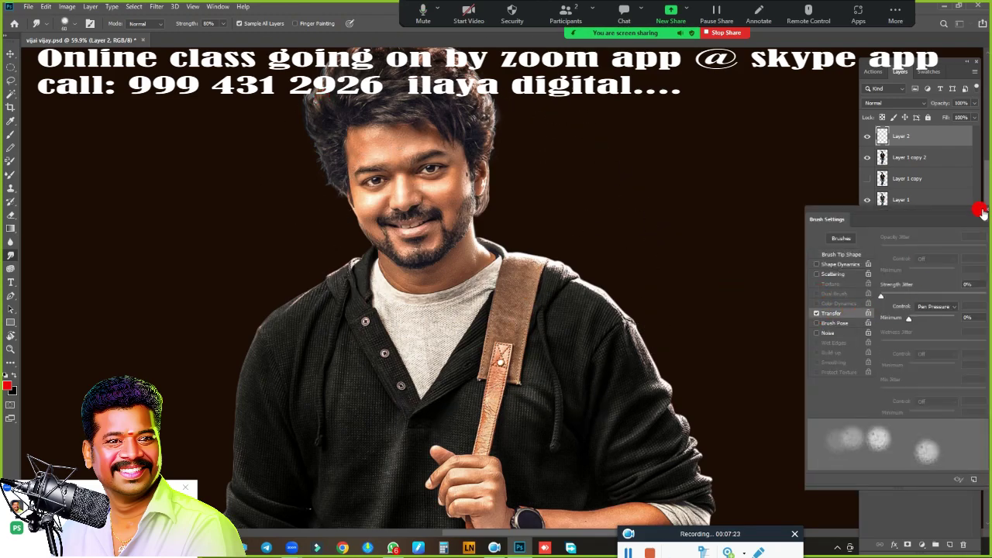
{"action": "left_click", "coordinate": [981, 214]}
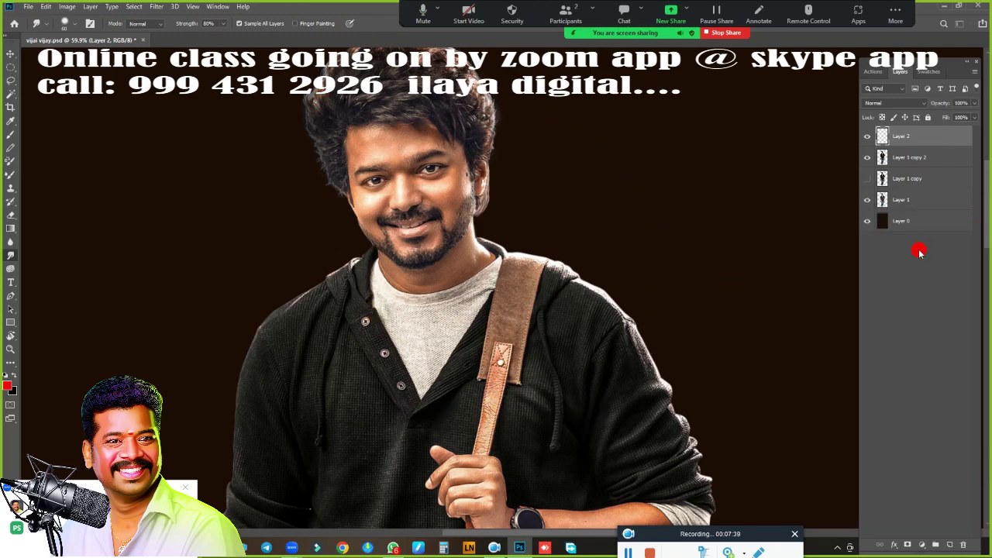
Step: Choose the diamond-shaped brush preset from the Ilaya Digital brush set
{"action": "right_click", "coordinate": [237, 195]}
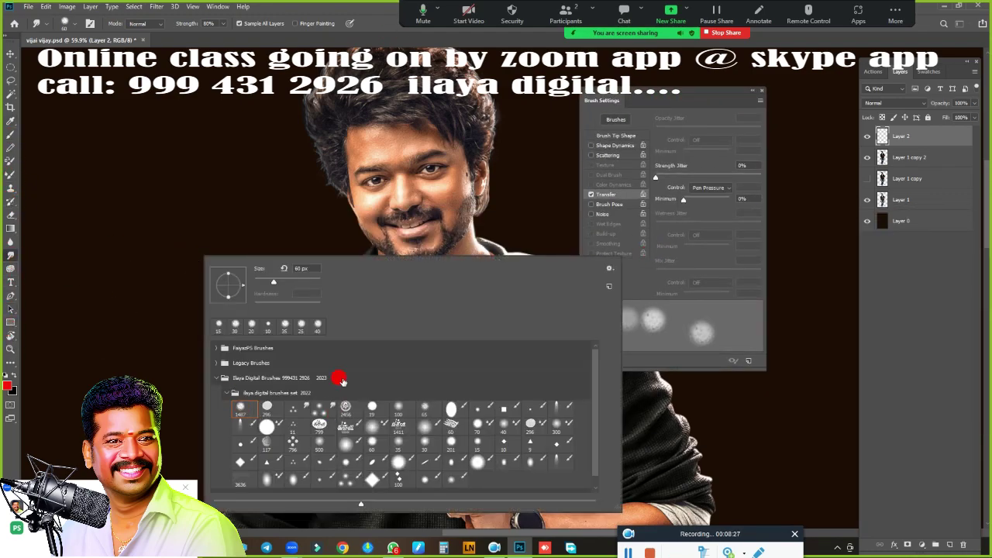
{"action": "left_click", "coordinate": [242, 406]}
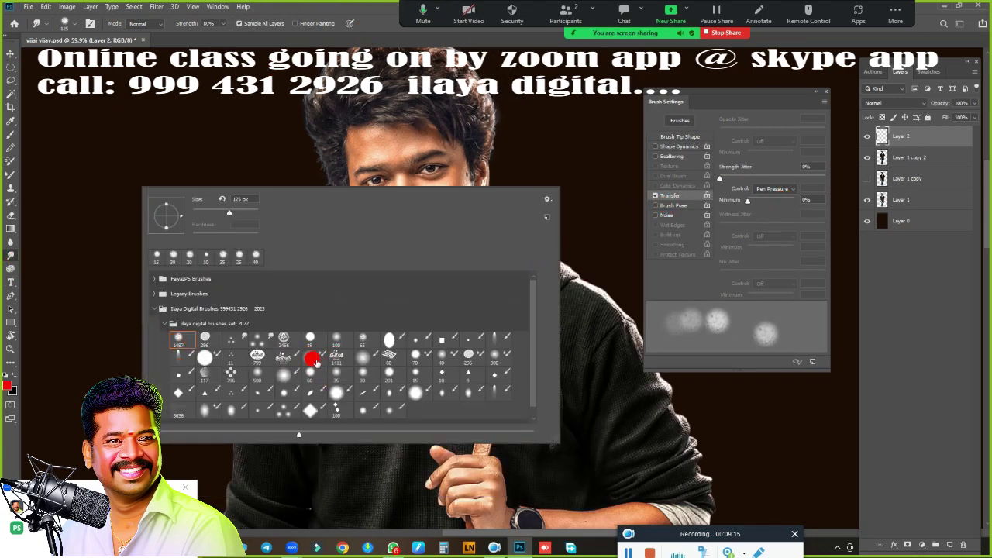
{"action": "left_click", "coordinate": [310, 358]}
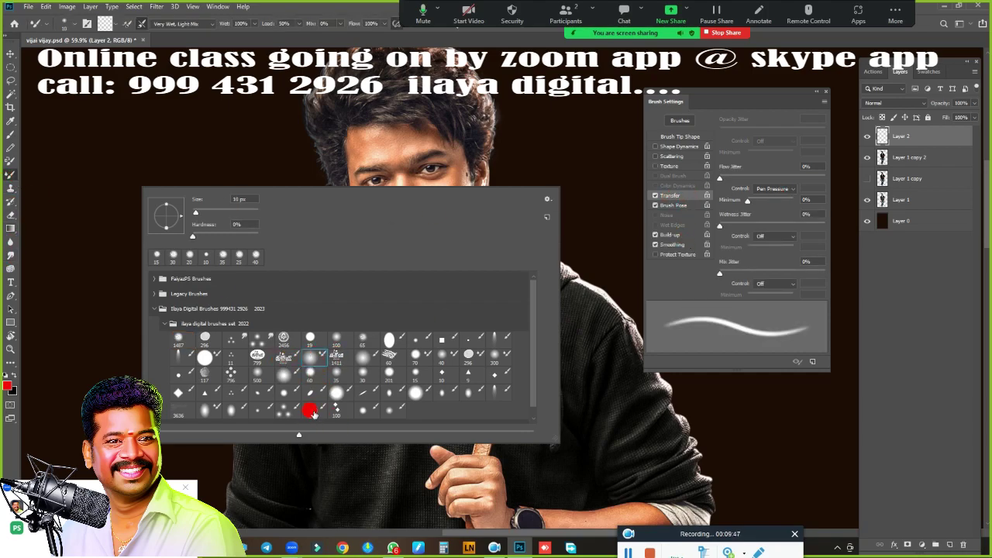
{"action": "left_click", "coordinate": [312, 412]}
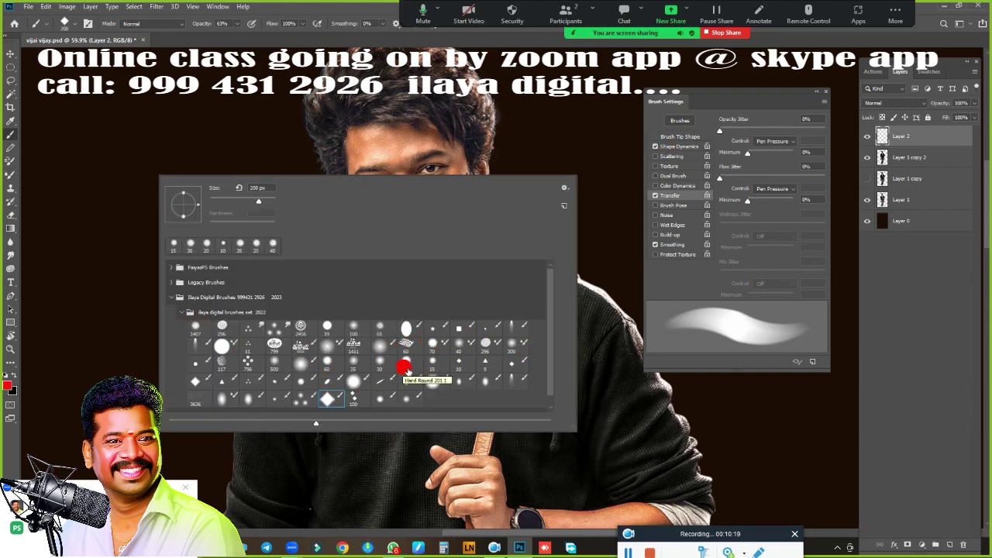
{"action": "double_click", "coordinate": [515, 372]}
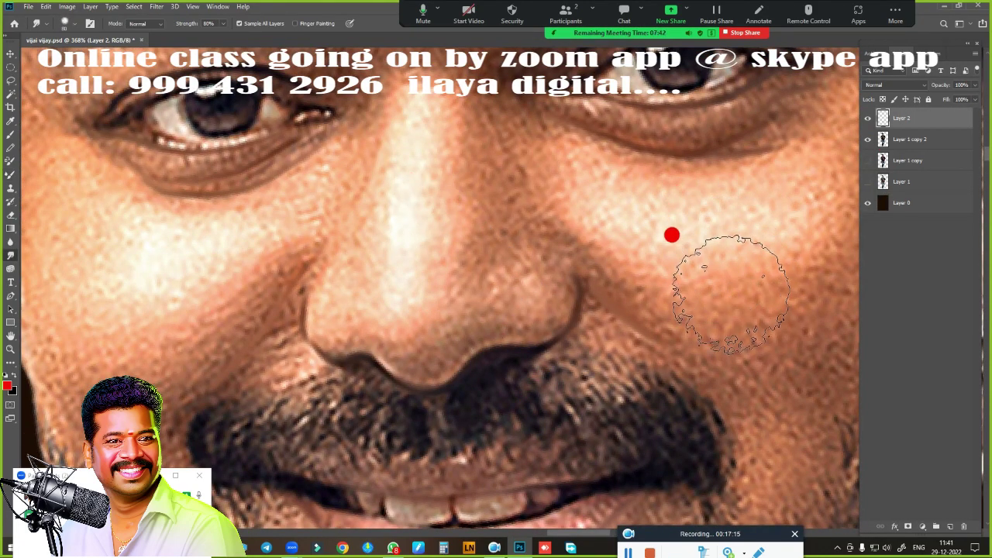
Step: Shrink the Smudge brush tip before blending the skin on the new layer
{"action": "key", "text": "bracketleft"}
{"action": "key", "text": "bracketleft"}
{"action": "key", "text": "bracketleft"}
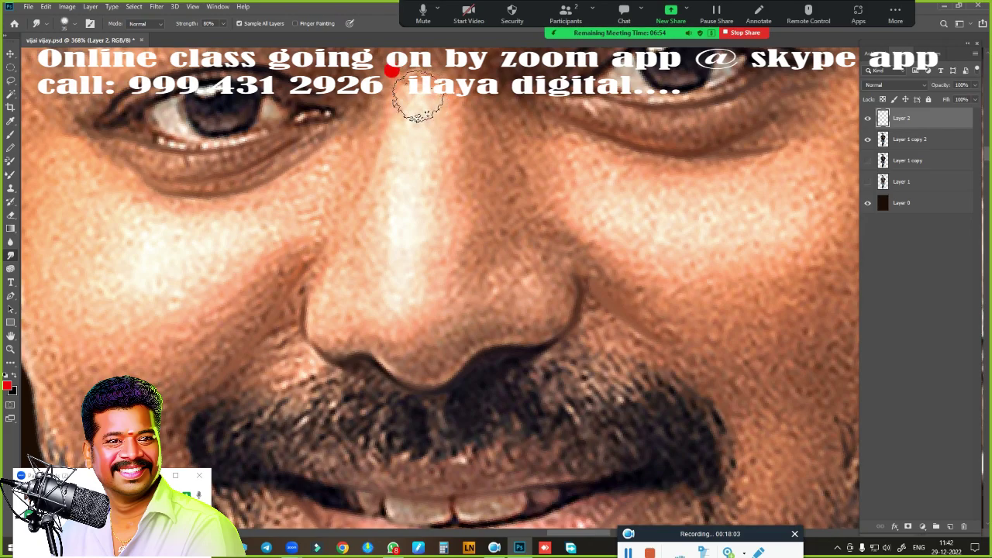
{"action": "scroll", "coordinate": [388, 159], "scroll_direction": "down", "scroll_amount": 3}
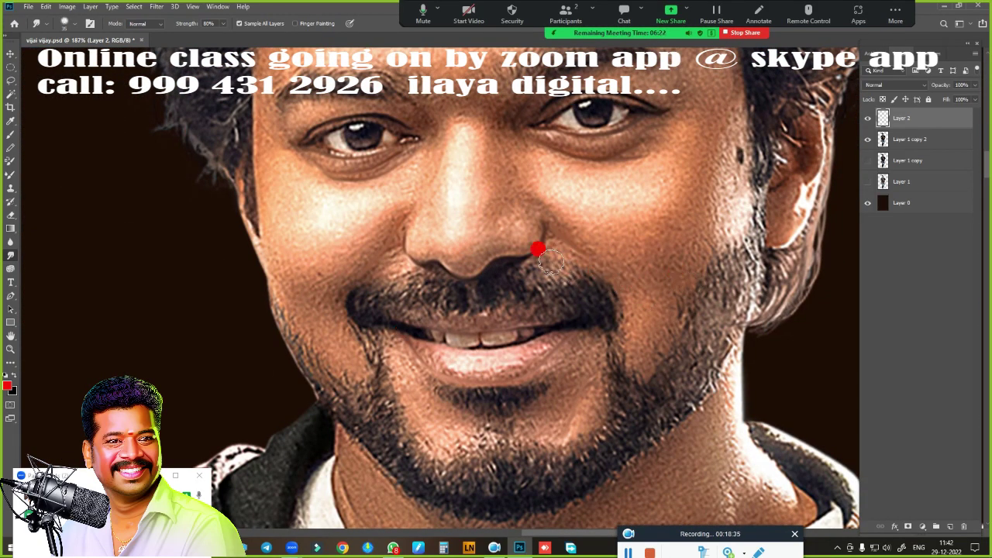
{"action": "scroll", "coordinate": [537, 249], "scroll_direction": "up", "scroll_amount": 3}
{"action": "scroll", "coordinate": [522, 299], "scroll_direction": "down", "scroll_amount": 4}
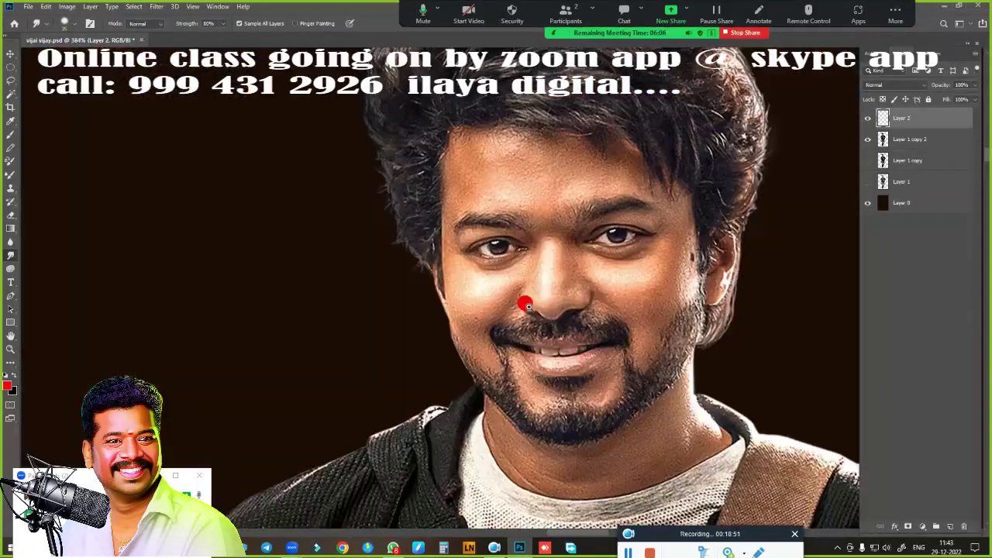
{"action": "scroll", "coordinate": [564, 304], "scroll_direction": "up", "scroll_amount": 5}
Step: Smooth the skin beside and across the nose tip and along its left side
{"action": "left_click_drag", "start_coordinate": [567, 306], "coordinate": [607, 260]}
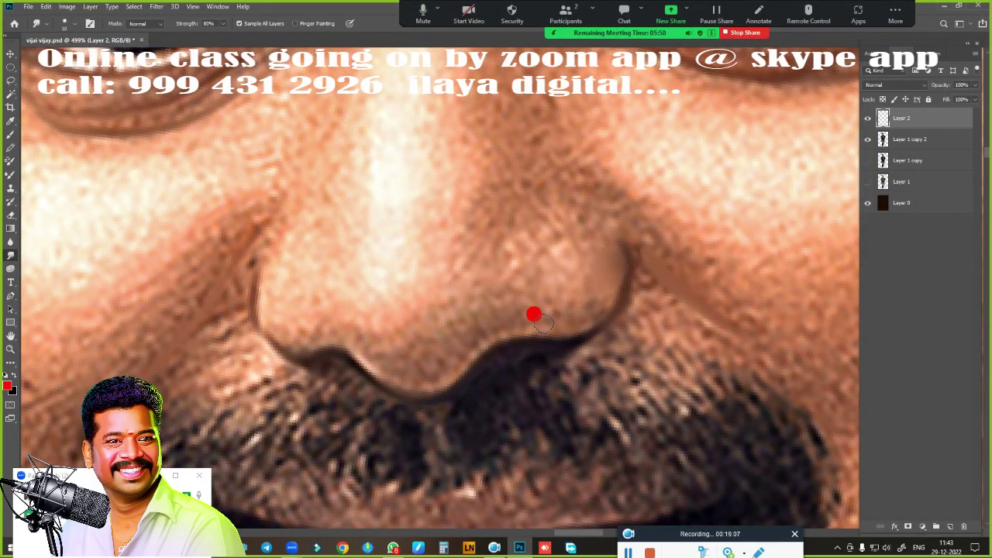
{"action": "mouse_move", "coordinate": [517, 318]}
{"action": "left_mouse_down"}
{"action": "mouse_move", "coordinate": [594, 292]}
{"action": "mouse_move", "coordinate": [588, 236]}
{"action": "mouse_move", "coordinate": [441, 362]}
{"action": "mouse_move", "coordinate": [538, 266]}
{"action": "mouse_move", "coordinate": [571, 256]}
{"action": "mouse_move", "coordinate": [533, 314]}
{"action": "mouse_move", "coordinate": [586, 246]}
{"action": "left_mouse_up"}
{"action": "mouse_move", "coordinate": [366, 334]}
{"action": "left_mouse_down"}
{"action": "mouse_move", "coordinate": [421, 339]}
{"action": "mouse_move", "coordinate": [443, 323]}
{"action": "mouse_move", "coordinate": [426, 372]}
{"action": "left_mouse_up"}
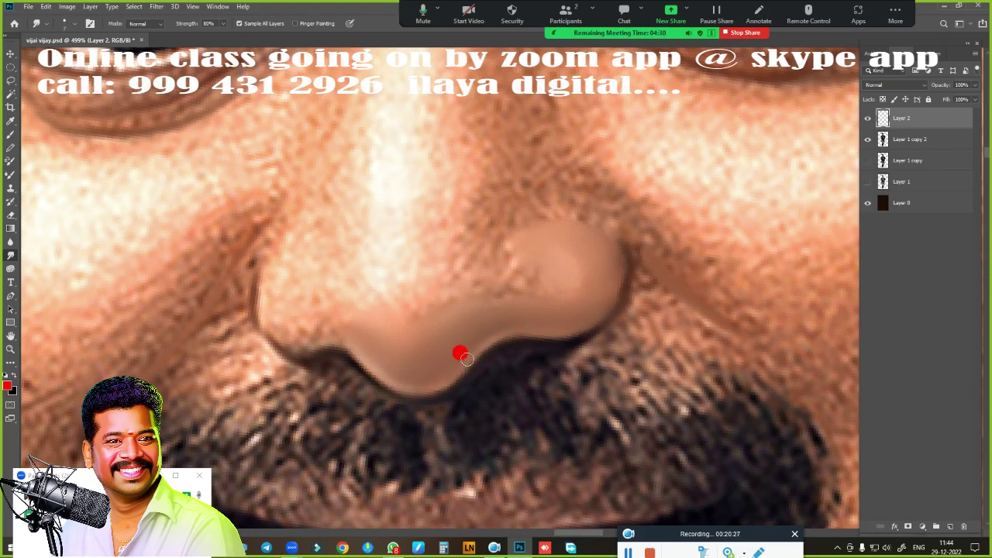
{"action": "scroll", "coordinate": [488, 335], "scroll_direction": "down", "scroll_amount": 2}
{"action": "scroll", "coordinate": [492, 313], "scroll_direction": "up", "scroll_amount": 2}
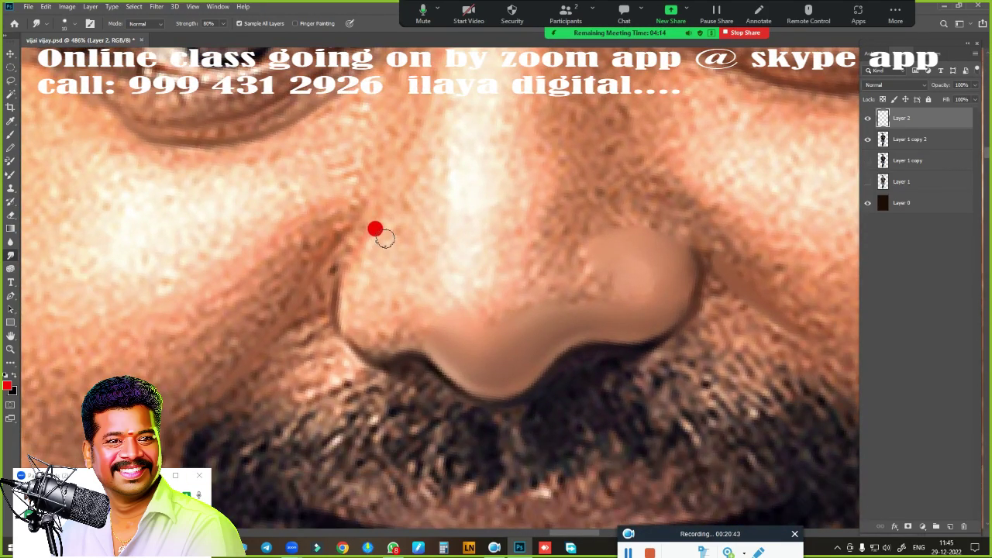
{"action": "mouse_move", "coordinate": [341, 288]}
{"action": "left_mouse_down"}
{"action": "mouse_move", "coordinate": [348, 321]}
{"action": "mouse_move", "coordinate": [389, 331]}
{"action": "mouse_move", "coordinate": [405, 277]}
{"action": "mouse_move", "coordinate": [420, 317]}
{"action": "mouse_move", "coordinate": [392, 303]}
{"action": "mouse_move", "coordinate": [384, 285]}
{"action": "left_mouse_up"}
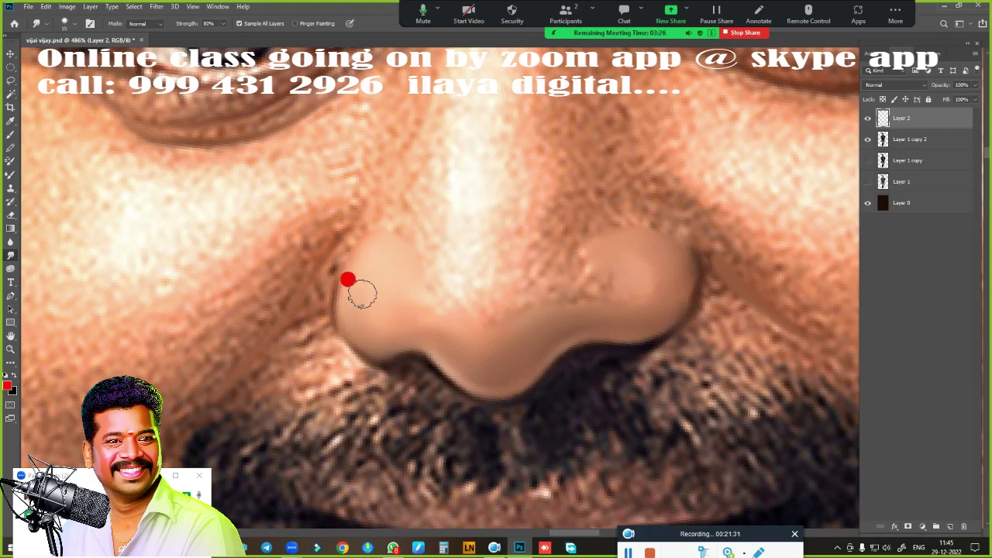
Step: Blend the nostril, the centre ridge and both sides of the nose
{"action": "scroll", "coordinate": [509, 377], "scroll_direction": "down", "scroll_amount": 3}
{"action": "scroll", "coordinate": [357, 432], "scroll_direction": "up", "scroll_amount": 2}
{"action": "mouse_move", "coordinate": [407, 390]}
{"action": "left_mouse_down"}
{"action": "mouse_move", "coordinate": [504, 387]}
{"action": "mouse_move", "coordinate": [509, 172]}
{"action": "mouse_move", "coordinate": [500, 341]}
{"action": "left_mouse_up"}
{"action": "left_click_drag", "start_coordinate": [394, 235], "coordinate": [376, 271]}
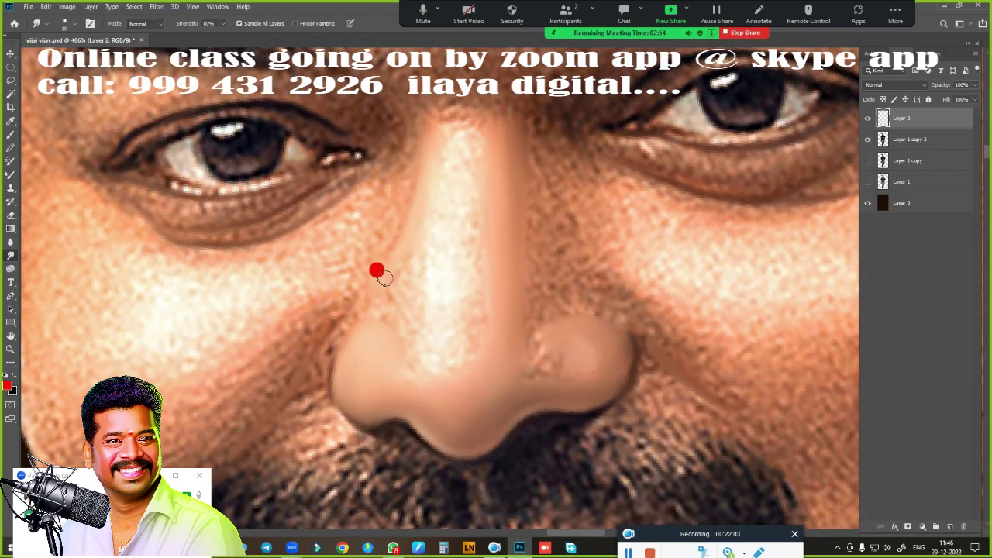
{"action": "left_click_drag", "start_coordinate": [414, 316], "coordinate": [420, 228]}
{"action": "mouse_move", "coordinate": [452, 342]}
{"action": "left_mouse_down"}
{"action": "mouse_move", "coordinate": [454, 161]}
{"action": "mouse_move", "coordinate": [439, 348]}
{"action": "left_mouse_up"}
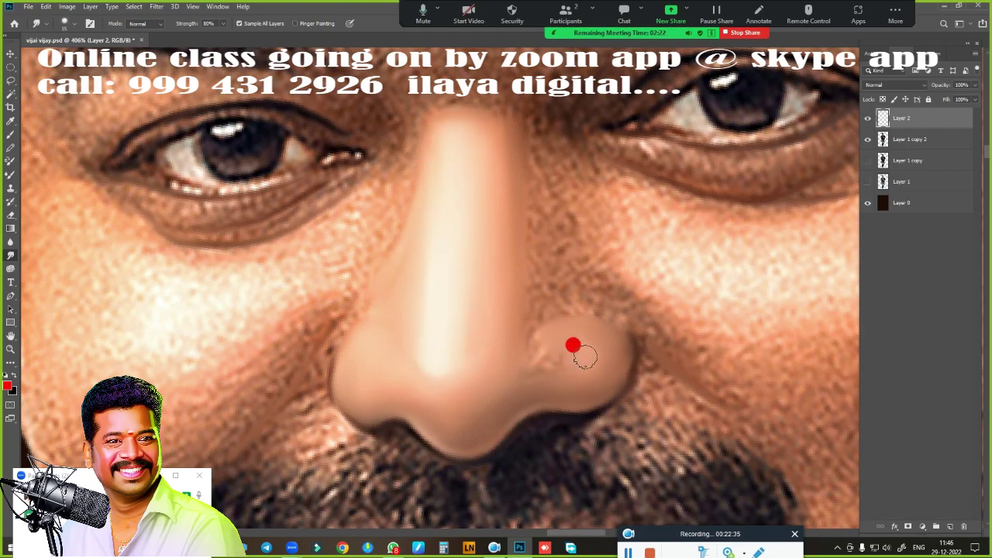
{"action": "mouse_move", "coordinate": [530, 377]}
{"action": "left_mouse_down"}
{"action": "mouse_move", "coordinate": [551, 198]}
{"action": "mouse_move", "coordinate": [521, 286]}
{"action": "left_mouse_up"}
Step: Make the brush smaller and fit the whole image in the window to check
{"action": "key", "text": "bracketleft"}
{"action": "key", "text": "bracketleft"}
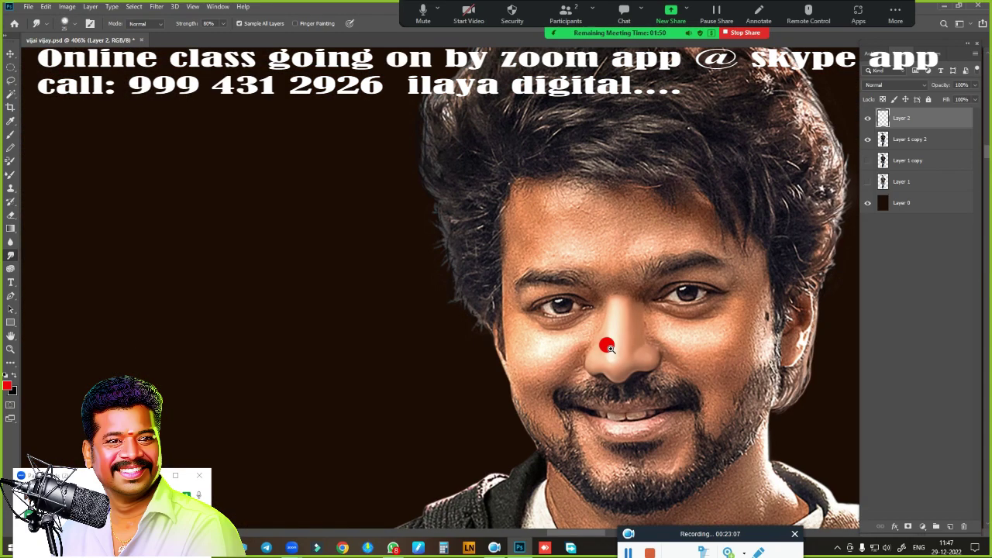
{"action": "key", "text": "ctrl+0"}
{"action": "double_click", "coordinate": [867, 118]}
{"action": "scroll", "coordinate": [568, 295], "scroll_direction": "up", "scroll_amount": 3}
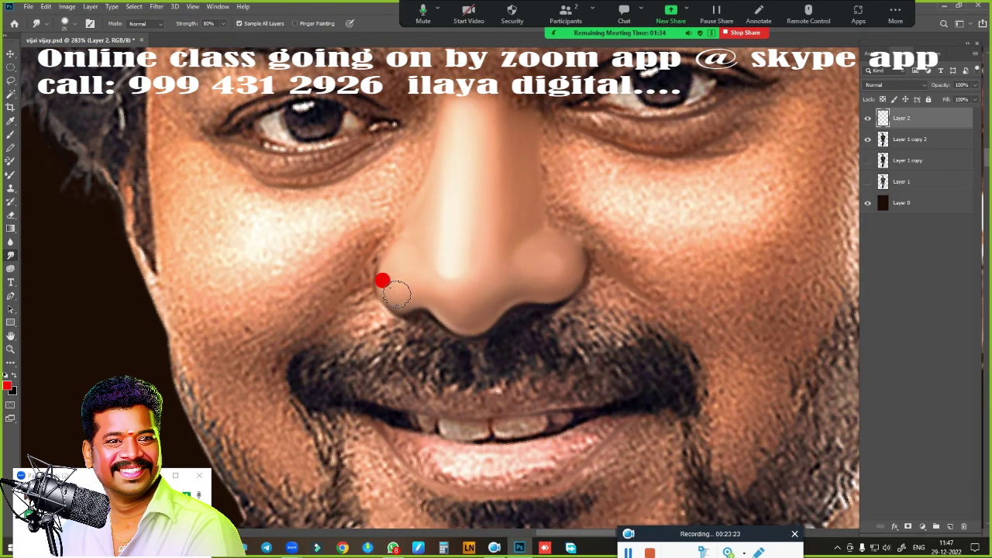
{"action": "scroll", "coordinate": [612, 275], "scroll_direction": "down", "scroll_amount": 2}
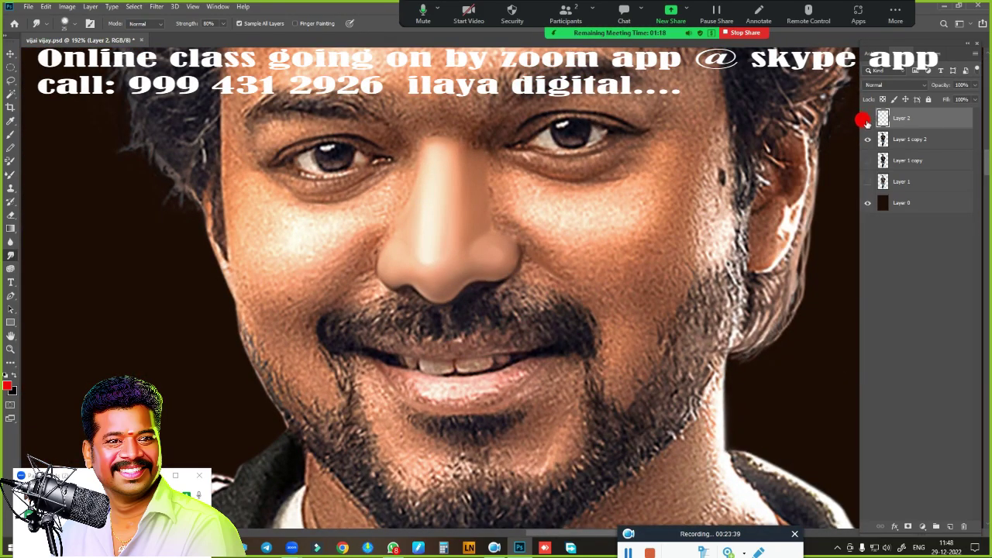
{"action": "scroll", "coordinate": [620, 271], "scroll_direction": "up", "scroll_amount": 2}
{"action": "scroll", "coordinate": [542, 240], "scroll_direction": "up", "scroll_amount": 1}
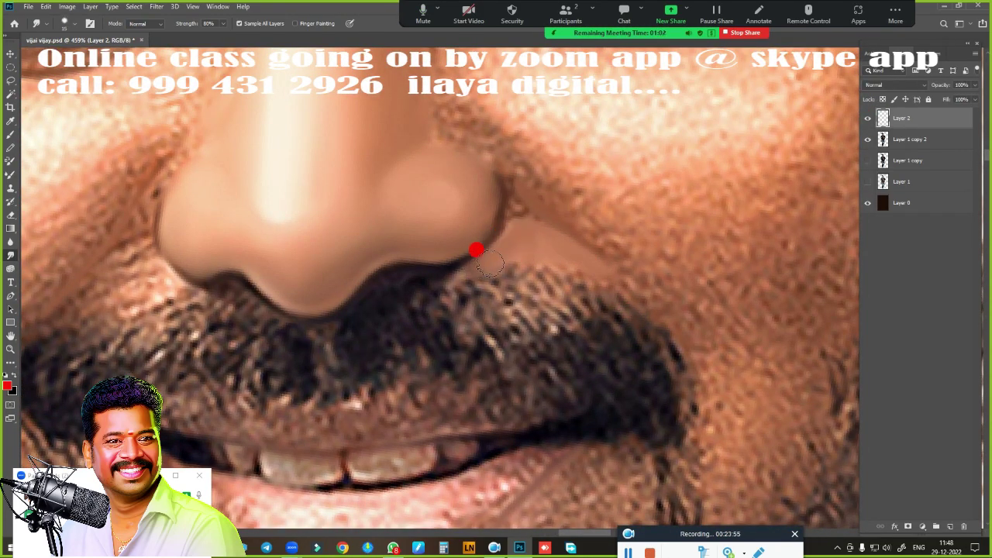
Step: Blend the moustache below the right nostril into the surrounding skin
{"action": "mouse_move", "coordinate": [489, 265]}
{"action": "left_mouse_down"}
{"action": "mouse_move", "coordinate": [565, 270]}
{"action": "mouse_move", "coordinate": [536, 261]}
{"action": "left_mouse_up"}
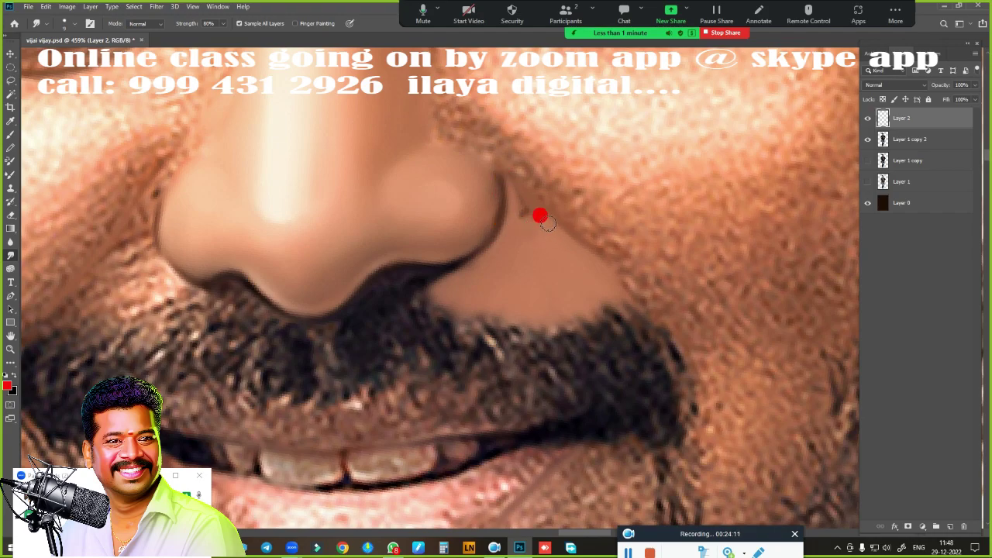
{"action": "scroll", "coordinate": [542, 255], "scroll_direction": "down", "scroll_amount": 3}
{"action": "key", "text": "e"}
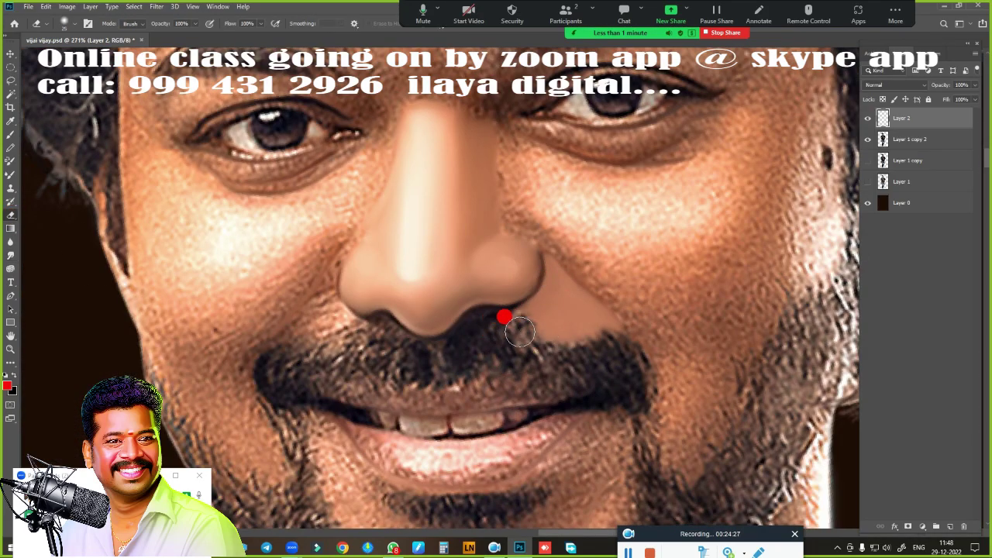
{"action": "scroll", "coordinate": [581, 349], "scroll_direction": "down", "scroll_amount": 1}
{"action": "scroll", "coordinate": [675, 354], "scroll_direction": "up", "scroll_amount": 1}
{"action": "scroll", "coordinate": [516, 299], "scroll_direction": "up", "scroll_amount": 1}
{"action": "scroll", "coordinate": [569, 353], "scroll_direction": "up", "scroll_amount": 1}
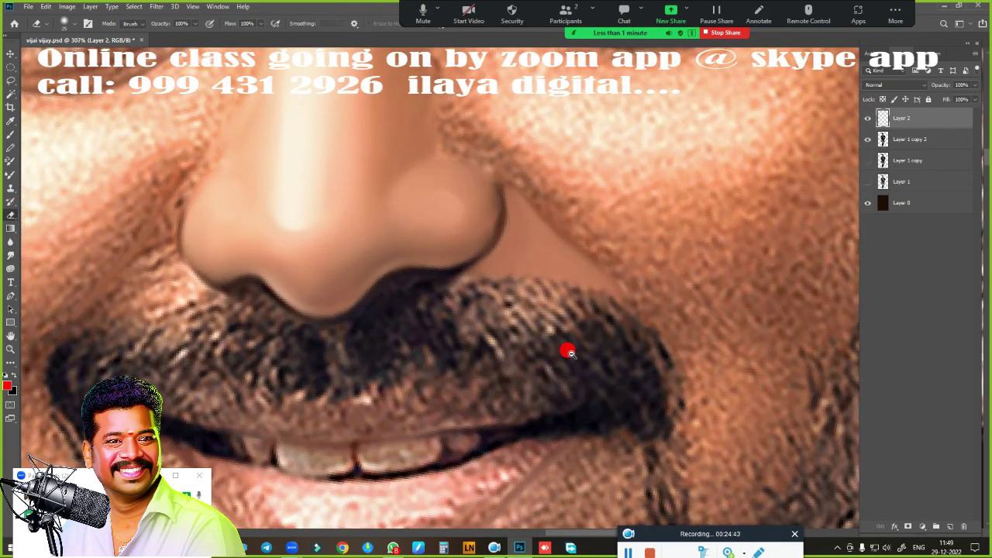
{"action": "scroll", "coordinate": [542, 325], "scroll_direction": "up", "scroll_amount": 2}
Step: Return to smudging and sharpen the dark edge of the nostril
{"action": "key", "text": "r"}
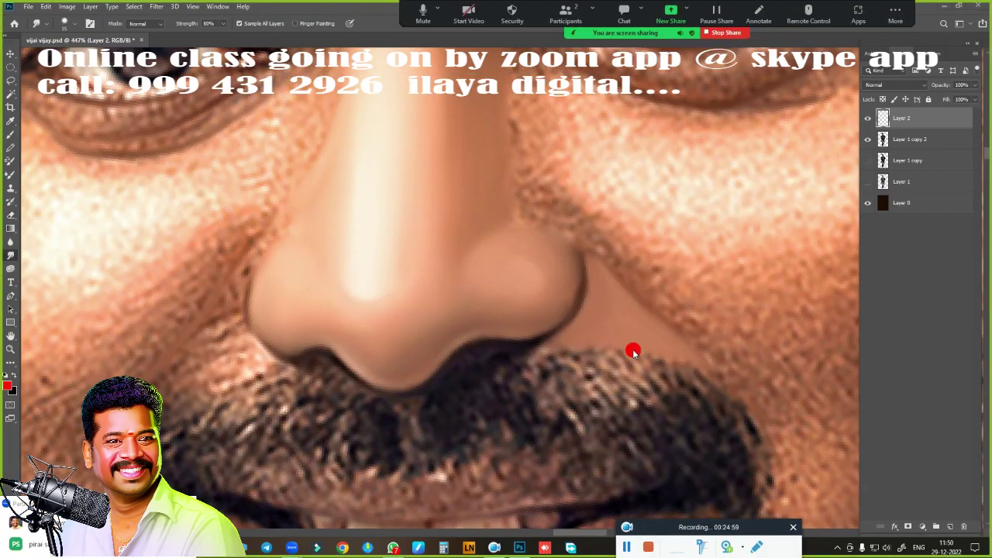
{"action": "scroll", "coordinate": [597, 357], "scroll_direction": "down", "scroll_amount": 1}
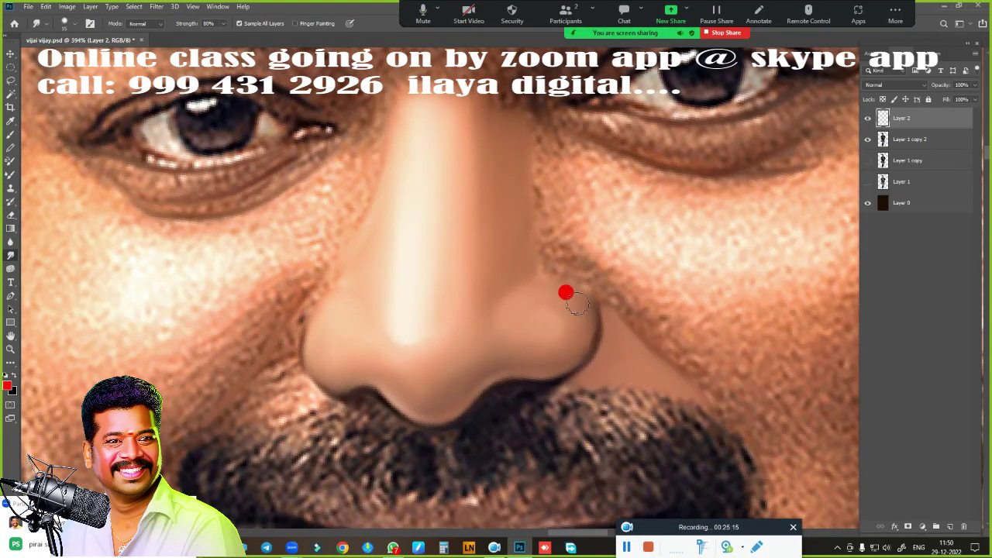
{"action": "scroll", "coordinate": [573, 310], "scroll_direction": "up", "scroll_amount": 1}
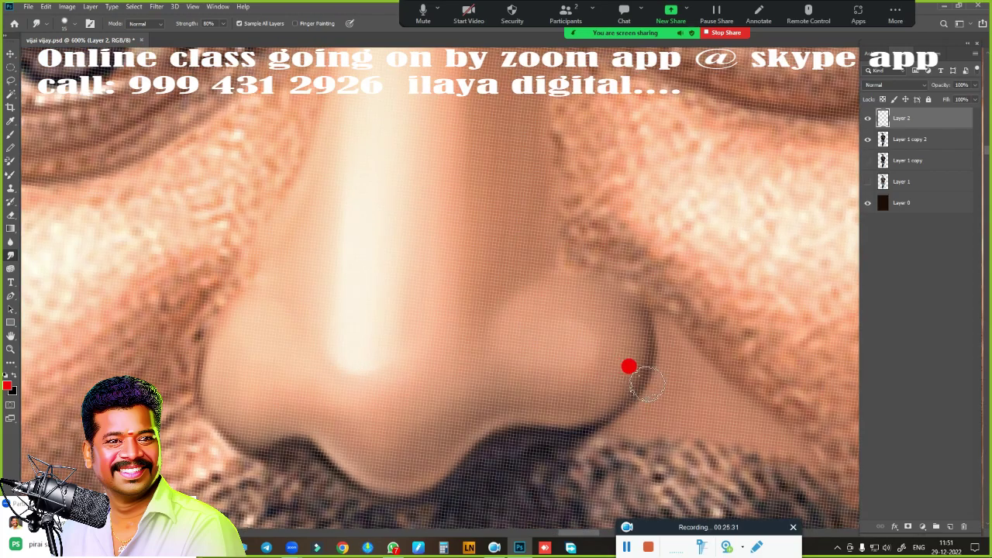
{"action": "scroll", "coordinate": [628, 364], "scroll_direction": "up", "scroll_amount": 1}
{"action": "left_click_drag", "start_coordinate": [569, 304], "coordinate": [534, 301]}
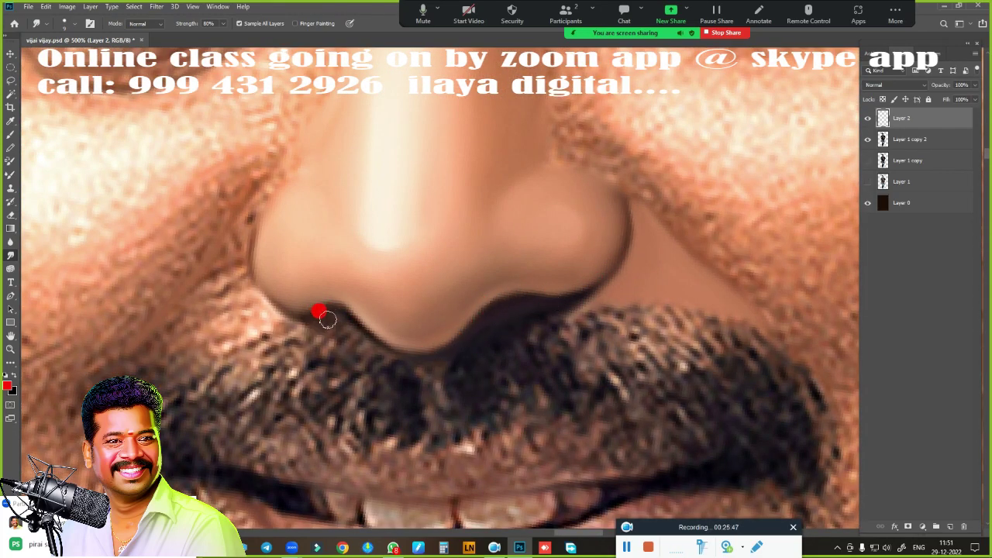
{"action": "scroll", "coordinate": [537, 285], "scroll_direction": "down", "scroll_amount": 5}
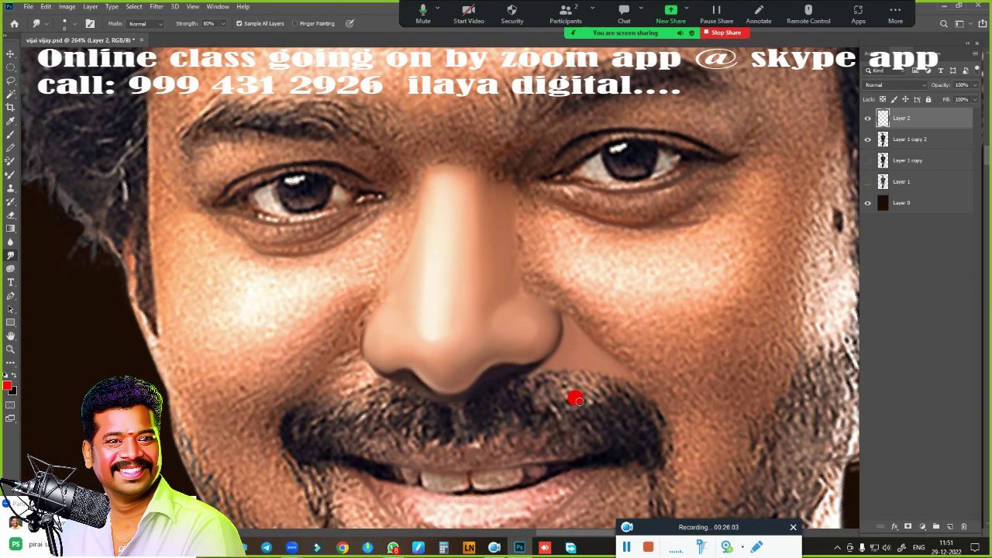
{"action": "scroll", "coordinate": [629, 325], "scroll_direction": "up", "scroll_amount": 2}
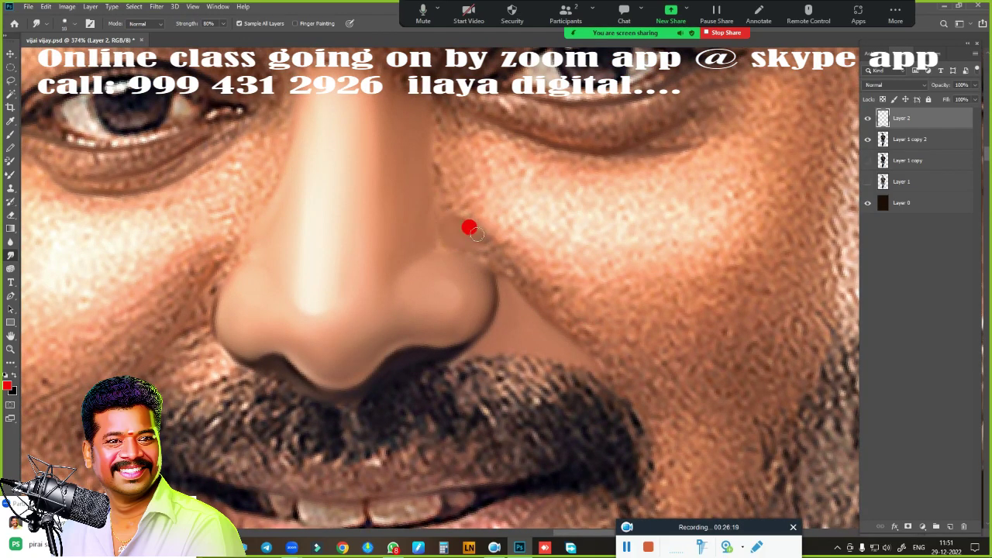
{"action": "scroll", "coordinate": [675, 387], "scroll_direction": "down", "scroll_amount": 1}
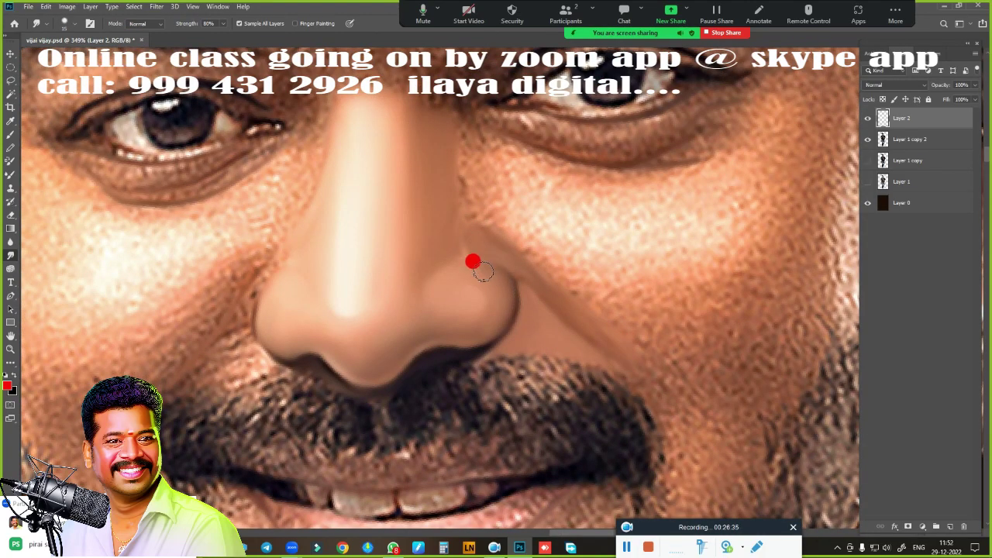
Step: Smooth the skin texture beside the nose crease and resize the brush
{"action": "mouse_move", "coordinate": [527, 267]}
{"action": "left_mouse_down"}
{"action": "mouse_move", "coordinate": [509, 150]}
{"action": "mouse_move", "coordinate": [452, 121]}
{"action": "mouse_move", "coordinate": [470, 222]}
{"action": "mouse_move", "coordinate": [434, 262]}
{"action": "mouse_move", "coordinate": [449, 181]}
{"action": "mouse_move", "coordinate": [545, 160]}
{"action": "mouse_move", "coordinate": [715, 217]}
{"action": "mouse_move", "coordinate": [675, 342]}
{"action": "left_mouse_up"}
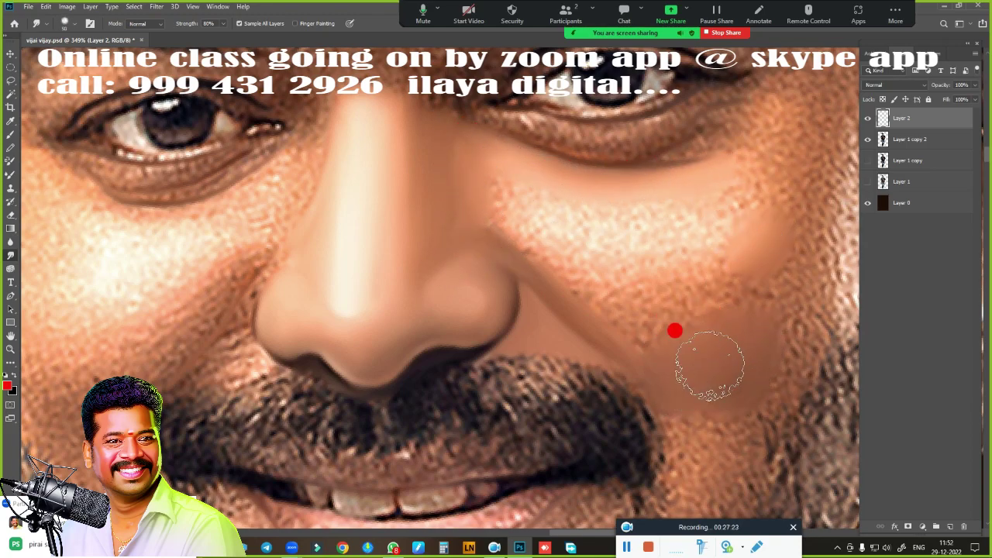
{"action": "scroll", "coordinate": [643, 295], "scroll_direction": "down", "scroll_amount": 2}
{"action": "scroll", "coordinate": [683, 282], "scroll_direction": "down", "scroll_amount": 1}
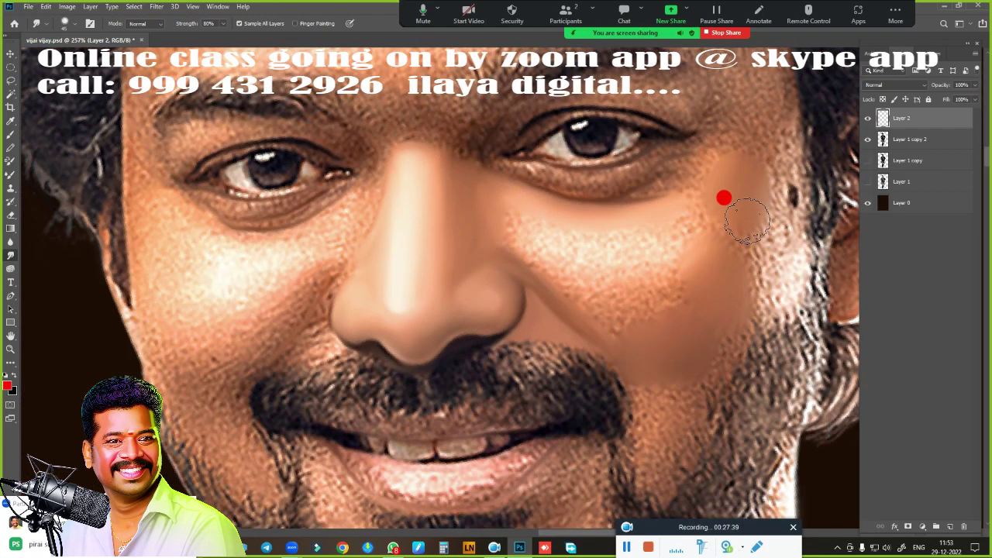
{"action": "key", "text": "bracketleft"}
{"action": "key", "text": "bracketleft"}
{"action": "key", "text": "bracketleft"}
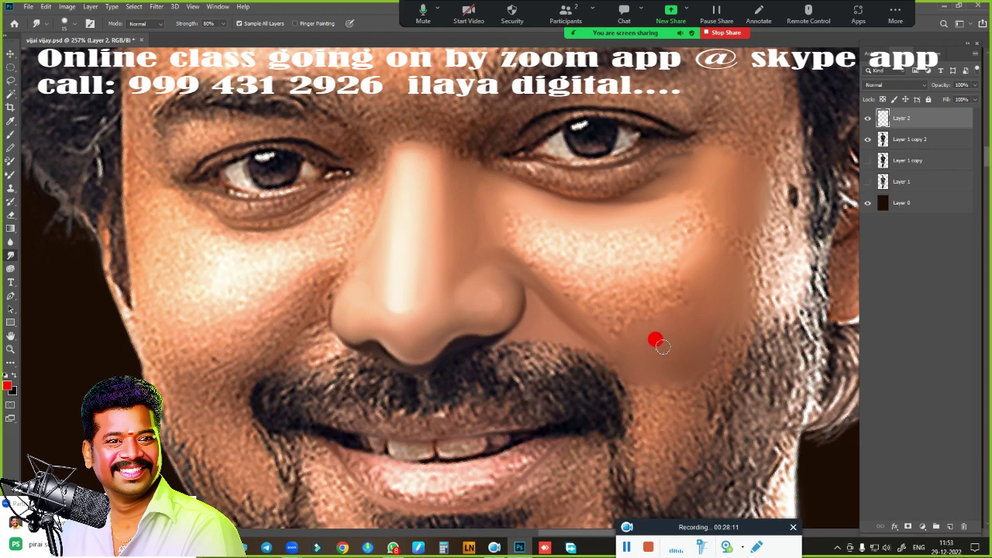
{"action": "key", "text": "bracketright"}
{"action": "key", "text": "bracketright"}
{"action": "key", "text": "bracketright"}
Step: Blend the cheek right of the nose and under the eye, toggling the photo layer to compare
{"action": "mouse_move", "coordinate": [719, 199]}
{"action": "left_mouse_down"}
{"action": "mouse_move", "coordinate": [672, 284]}
{"action": "mouse_move", "coordinate": [649, 287]}
{"action": "left_mouse_up"}
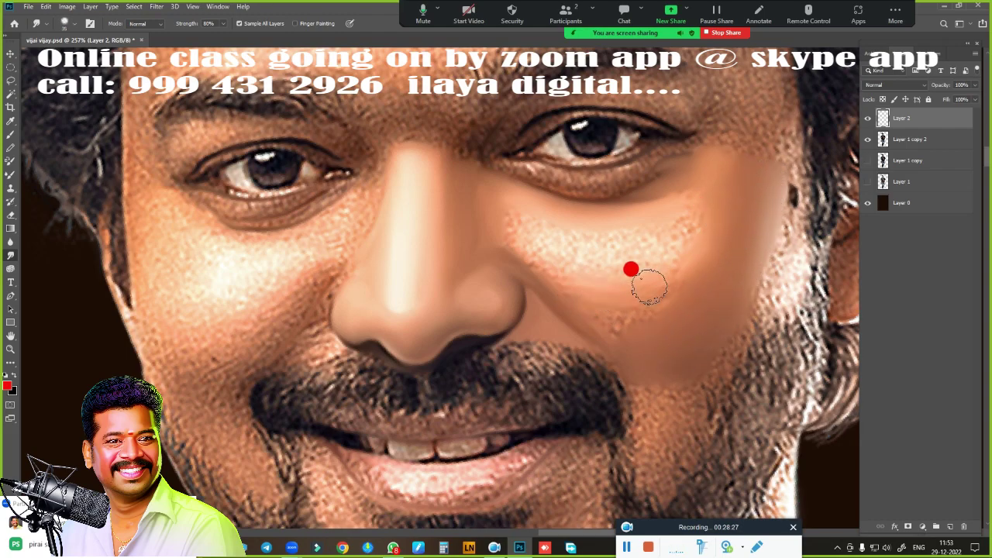
{"action": "mouse_move", "coordinate": [546, 270]}
{"action": "left_mouse_down"}
{"action": "mouse_move", "coordinate": [532, 264]}
{"action": "mouse_move", "coordinate": [633, 286]}
{"action": "mouse_move", "coordinate": [542, 261]}
{"action": "mouse_move", "coordinate": [643, 318]}
{"action": "mouse_move", "coordinate": [491, 199]}
{"action": "mouse_move", "coordinate": [516, 272]}
{"action": "left_mouse_up"}
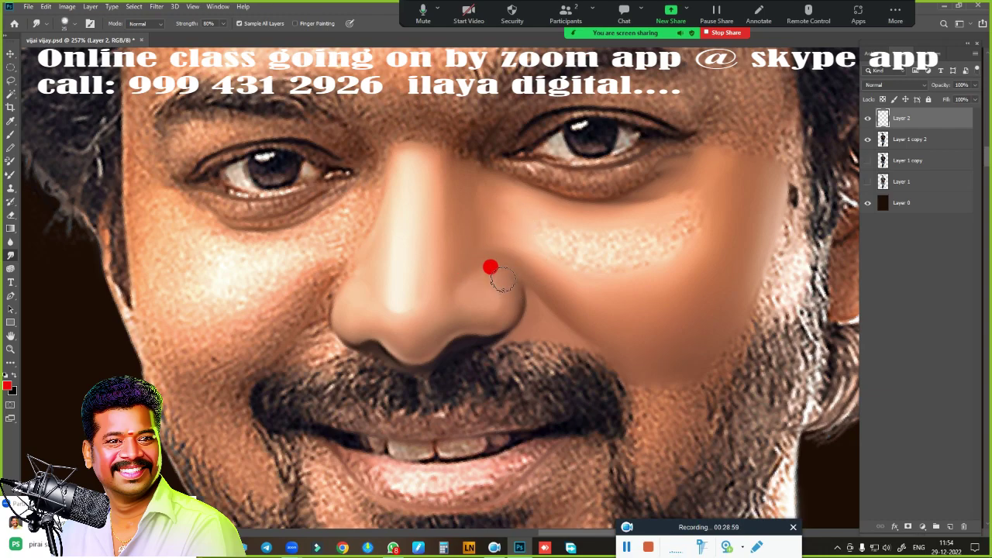
{"action": "mouse_move", "coordinate": [633, 268]}
{"action": "left_mouse_down"}
{"action": "mouse_move", "coordinate": [671, 193]}
{"action": "mouse_move", "coordinate": [623, 220]}
{"action": "mouse_move", "coordinate": [511, 201]}
{"action": "mouse_move", "coordinate": [659, 186]}
{"action": "mouse_move", "coordinate": [461, 166]}
{"action": "mouse_move", "coordinate": [597, 246]}
{"action": "left_mouse_up"}
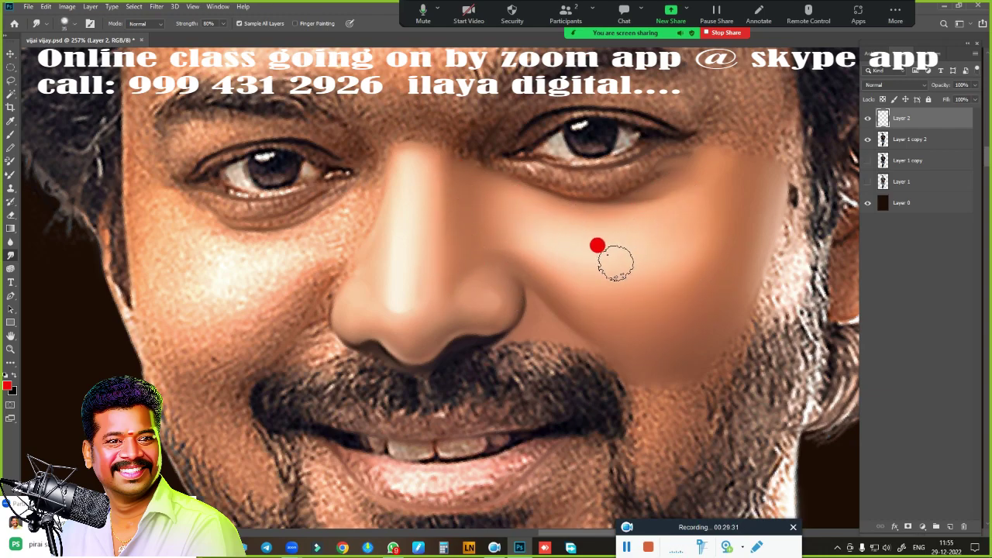
{"action": "left_click", "coordinate": [866, 148]}
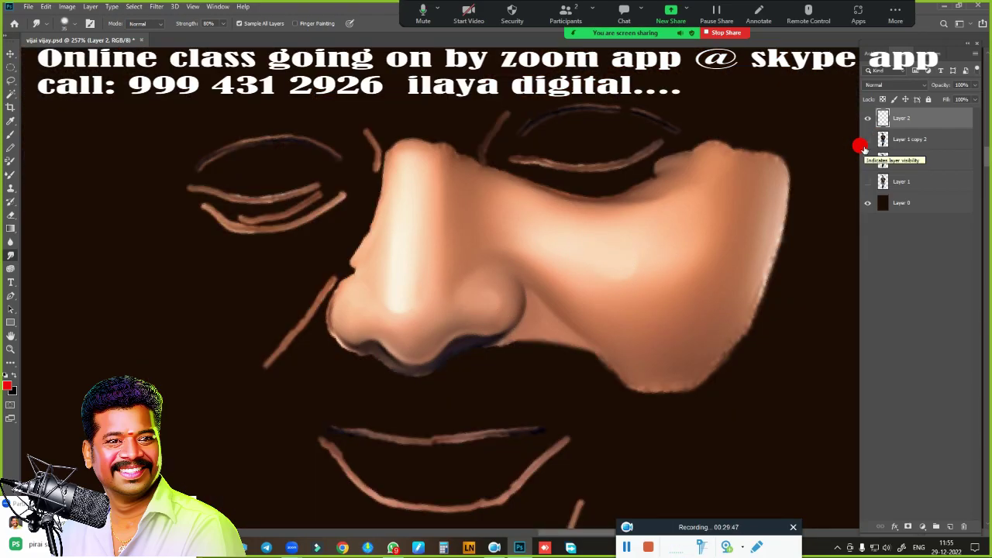
{"action": "left_click", "coordinate": [867, 138]}
{"action": "scroll", "coordinate": [620, 317], "scroll_direction": "up", "scroll_amount": 2}
{"action": "scroll", "coordinate": [677, 344], "scroll_direction": "up", "scroll_amount": 2}
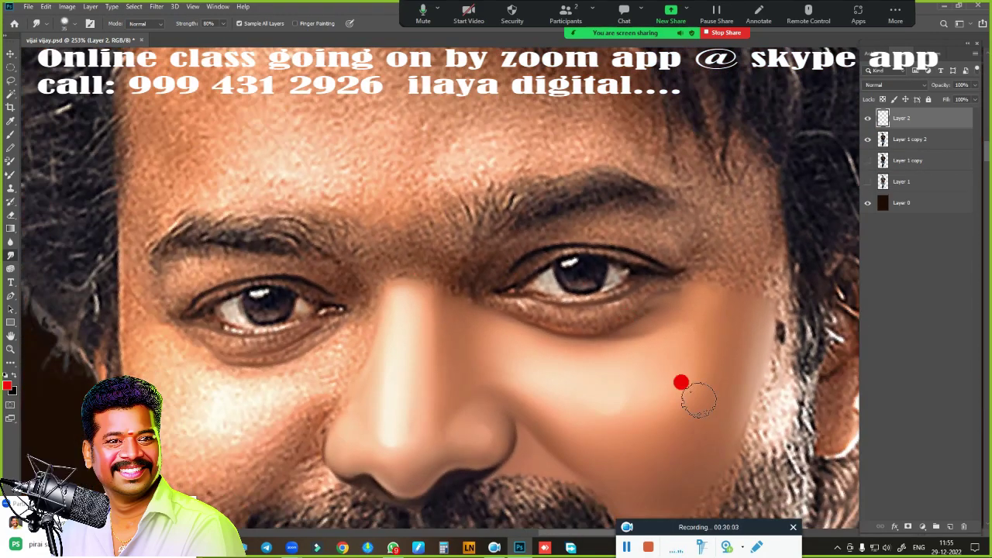
{"action": "scroll", "coordinate": [682, 381], "scroll_direction": "up", "scroll_amount": 2}
{"action": "scroll", "coordinate": [698, 283], "scroll_direction": "down", "scroll_amount": 1}
{"action": "scroll", "coordinate": [489, 166], "scroll_direction": "down", "scroll_amount": 1}
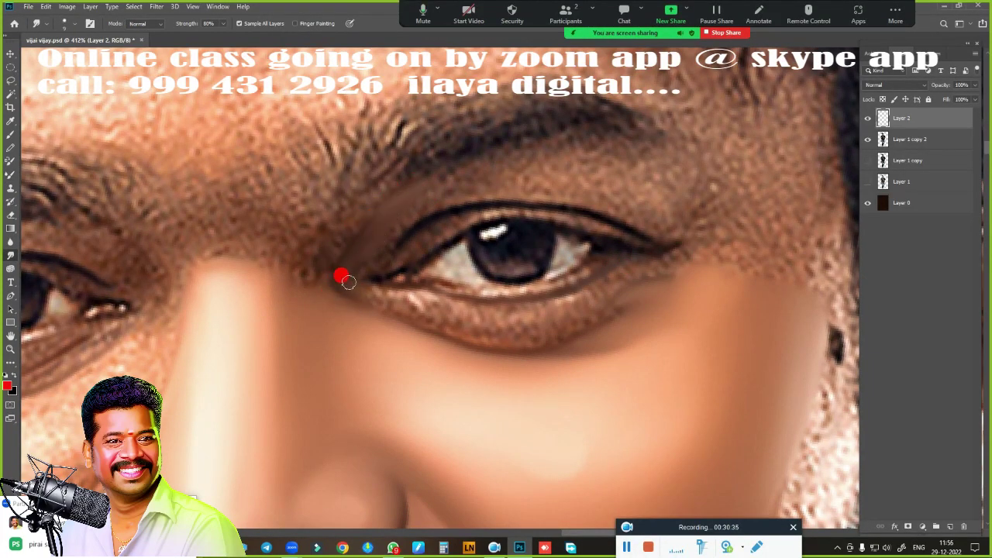
Step: Smooth the skin above the upper lid, by the inner corner and along the lower lid
{"action": "mouse_move", "coordinate": [478, 198]}
{"action": "left_mouse_down"}
{"action": "mouse_move", "coordinate": [381, 213]}
{"action": "mouse_move", "coordinate": [693, 169]}
{"action": "mouse_move", "coordinate": [630, 218]}
{"action": "left_mouse_up"}
{"action": "mouse_move", "coordinate": [407, 197]}
{"action": "left_mouse_down"}
{"action": "mouse_move", "coordinate": [421, 195]}
{"action": "mouse_move", "coordinate": [400, 204]}
{"action": "mouse_move", "coordinate": [654, 183]}
{"action": "mouse_move", "coordinate": [672, 167]}
{"action": "mouse_move", "coordinate": [549, 124]}
{"action": "mouse_move", "coordinate": [547, 158]}
{"action": "left_mouse_up"}
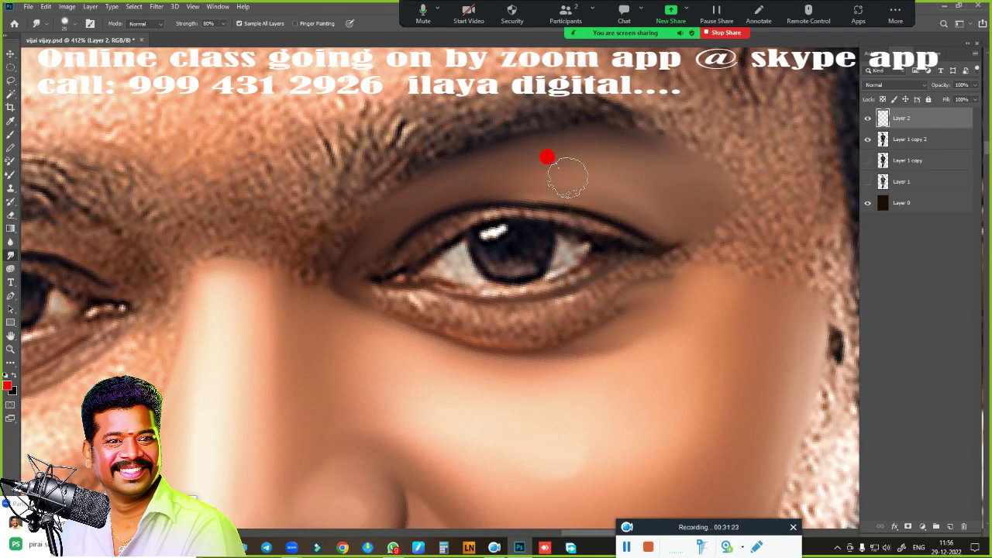
{"action": "left_click_drag", "start_coordinate": [344, 300], "coordinate": [284, 264]}
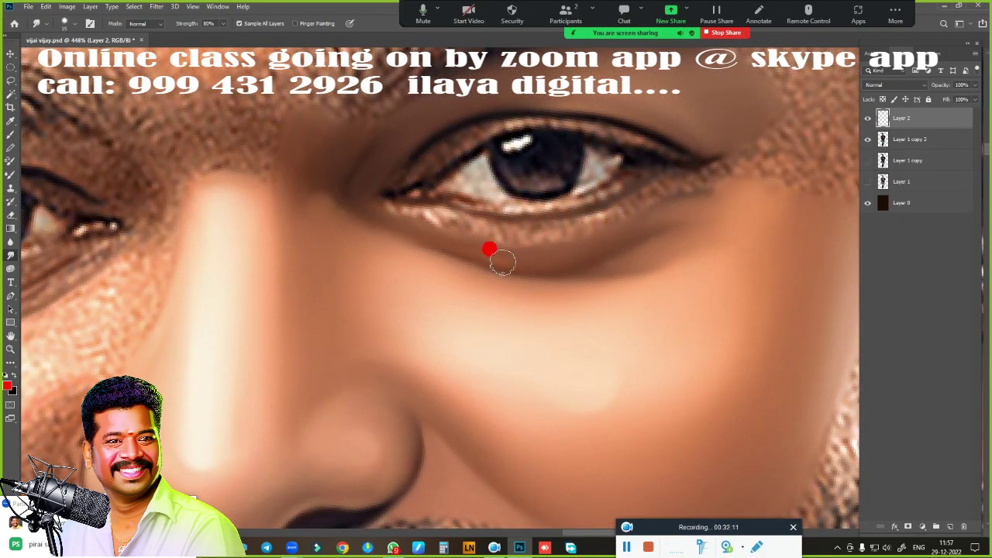
{"action": "mouse_move", "coordinate": [488, 249]}
{"action": "left_mouse_down"}
{"action": "mouse_move", "coordinate": [379, 199]}
{"action": "mouse_move", "coordinate": [651, 166]}
{"action": "mouse_move", "coordinate": [611, 199]}
{"action": "mouse_move", "coordinate": [696, 230]}
{"action": "left_mouse_up"}
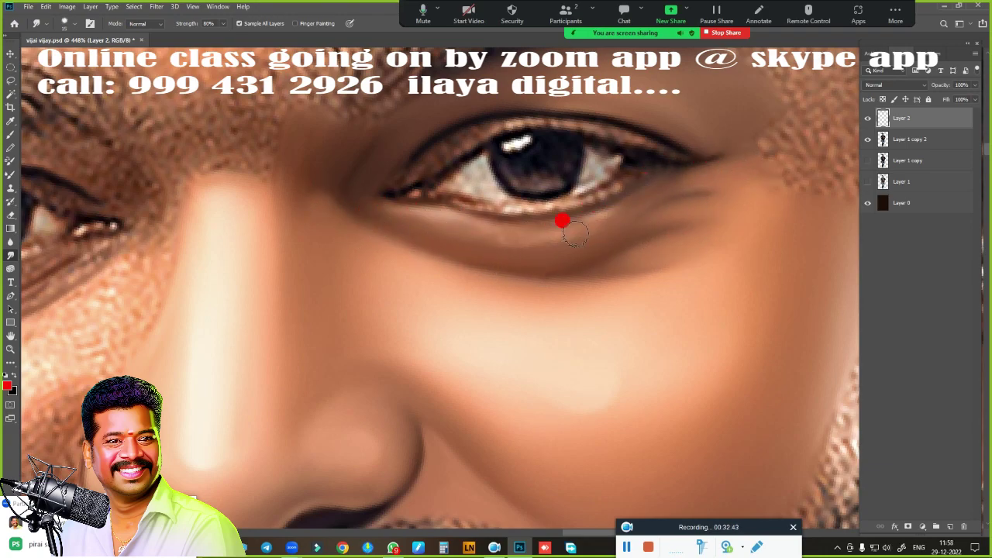
{"action": "left_click_drag", "start_coordinate": [575, 233], "coordinate": [463, 229]}
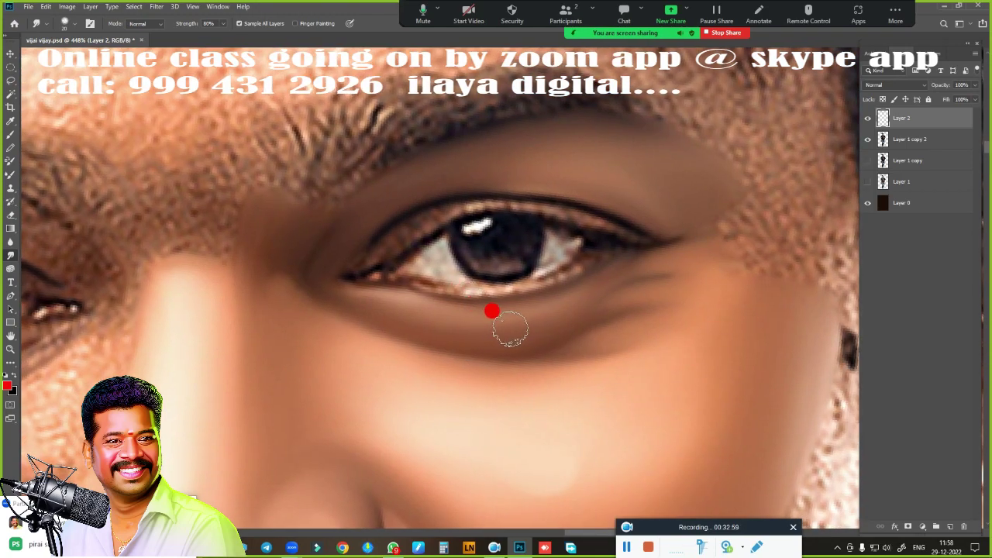
Step: Start a Pen path tracing the right eye's upper eyelid
{"action": "key", "text": "p"}
{"action": "left_click", "coordinate": [367, 245]}
{"action": "left_click_drag", "start_coordinate": [506, 197], "coordinate": [594, 206]}
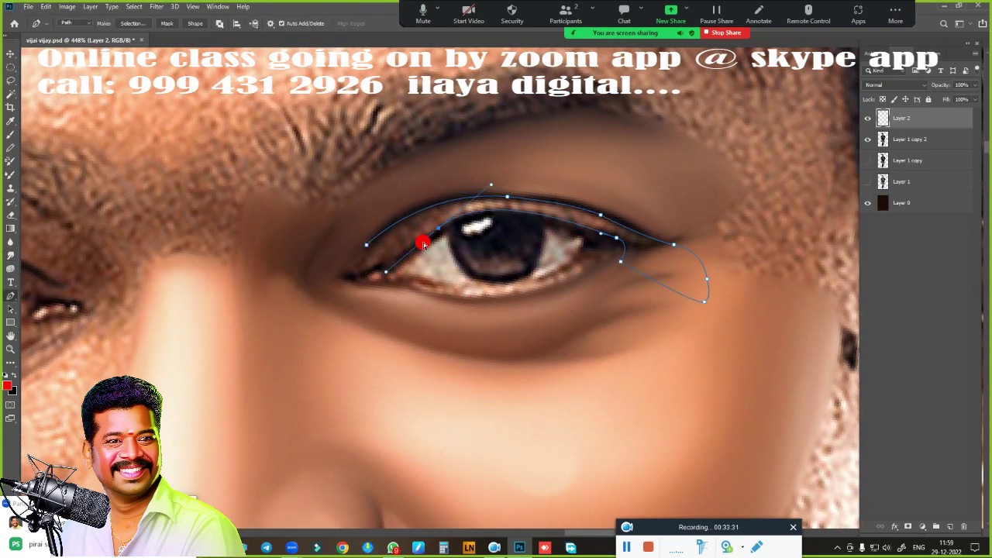
Step: Turn the eyelid path into a selection and smudge the lash line along the upper lid
{"action": "left_click_drag", "start_coordinate": [424, 245], "coordinate": [322, 320]}
{"action": "key", "text": "ctrl+Return"}
{"action": "key", "text": "r"}
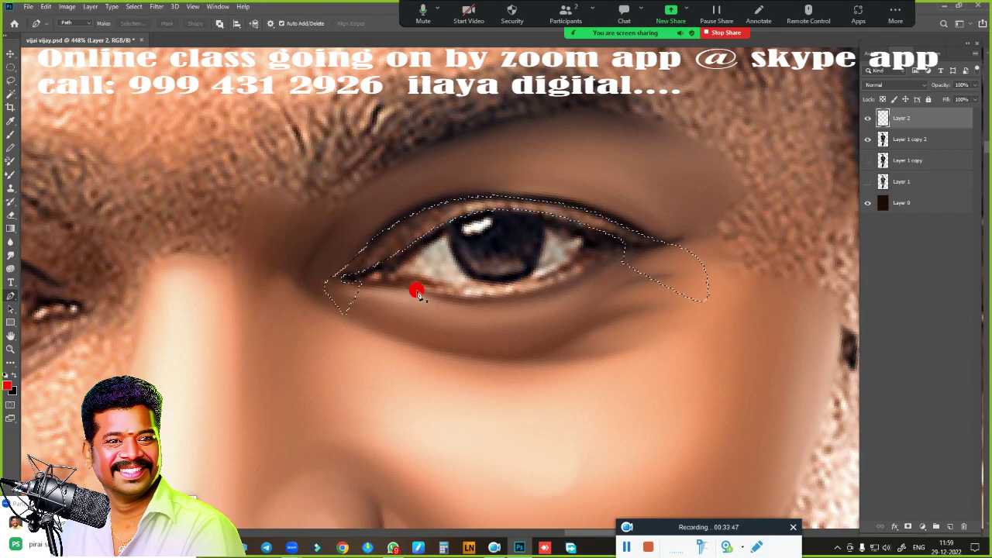
{"action": "scroll", "coordinate": [410, 288], "scroll_direction": "down", "scroll_amount": 1, "text": "alt"}
{"action": "left_click_drag", "start_coordinate": [445, 223], "coordinate": [622, 229]}
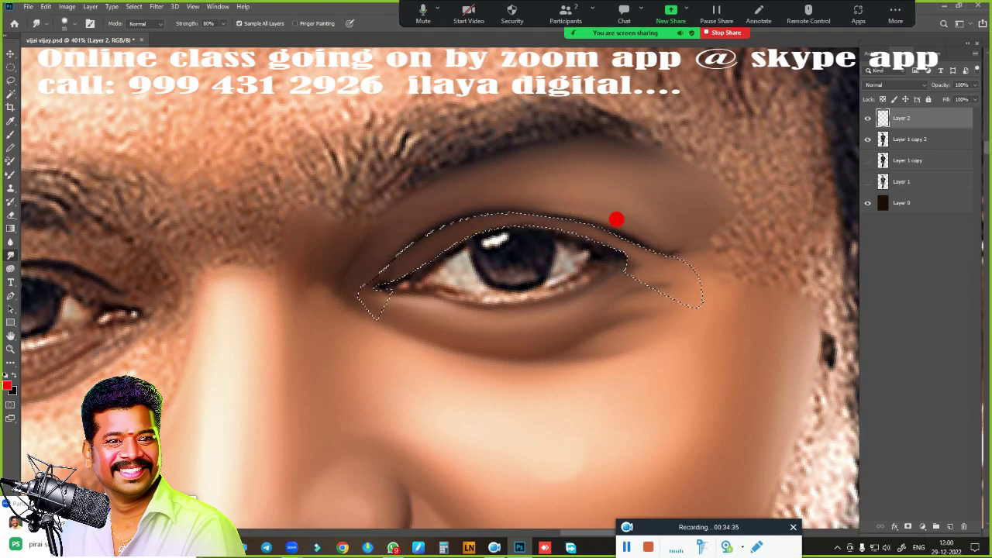
{"action": "scroll", "coordinate": [378, 248], "scroll_direction": "up", "scroll_amount": 1, "text": "alt"}
Step: Repaint the upper-lid line with the Mixer Brush and deselect
{"action": "key", "text": "b"}
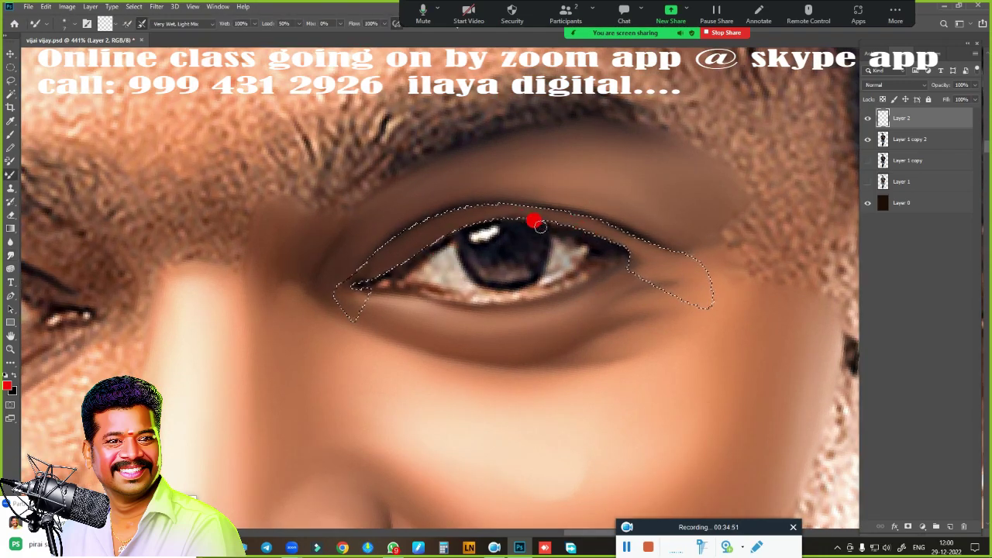
{"action": "mouse_move", "coordinate": [540, 225]}
{"action": "left_mouse_down"}
{"action": "mouse_move", "coordinate": [457, 224]}
{"action": "mouse_move", "coordinate": [421, 239]}
{"action": "left_mouse_up"}
{"action": "key", "text": "ctrl+d"}
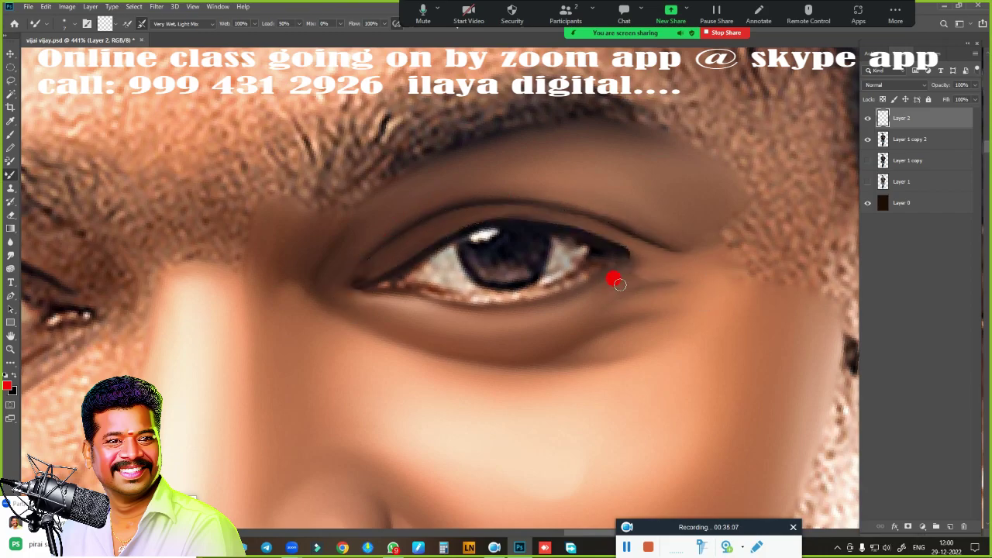
{"action": "scroll", "coordinate": [616, 281], "scroll_direction": "down", "scroll_amount": 2, "text": "alt"}
{"action": "key", "text": "r"}
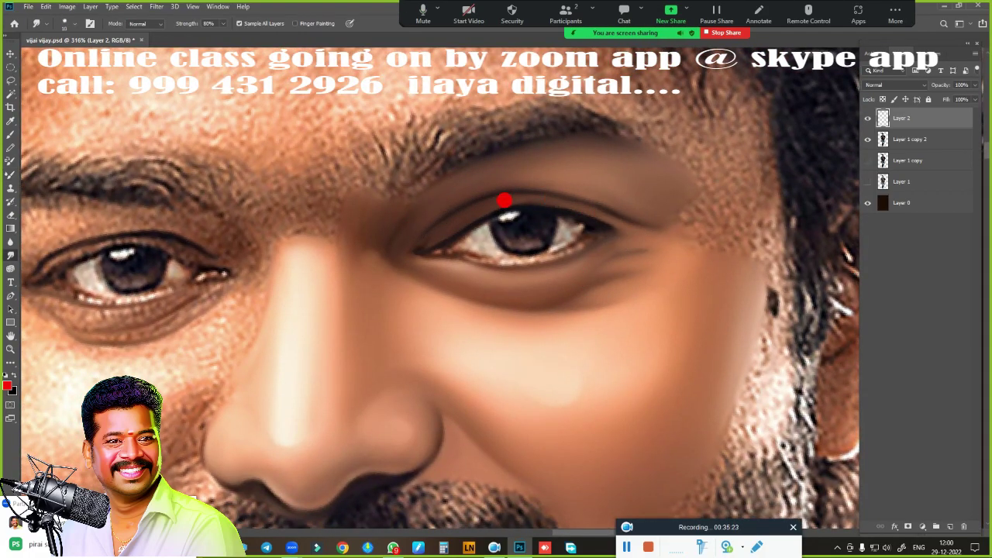
Step: Select a circle around the iris with the Elliptical Marquee and smudge it solid dark
{"action": "scroll", "coordinate": [631, 298], "scroll_direction": "up", "scroll_amount": 1, "text": "alt"}
{"action": "key", "text": "m"}
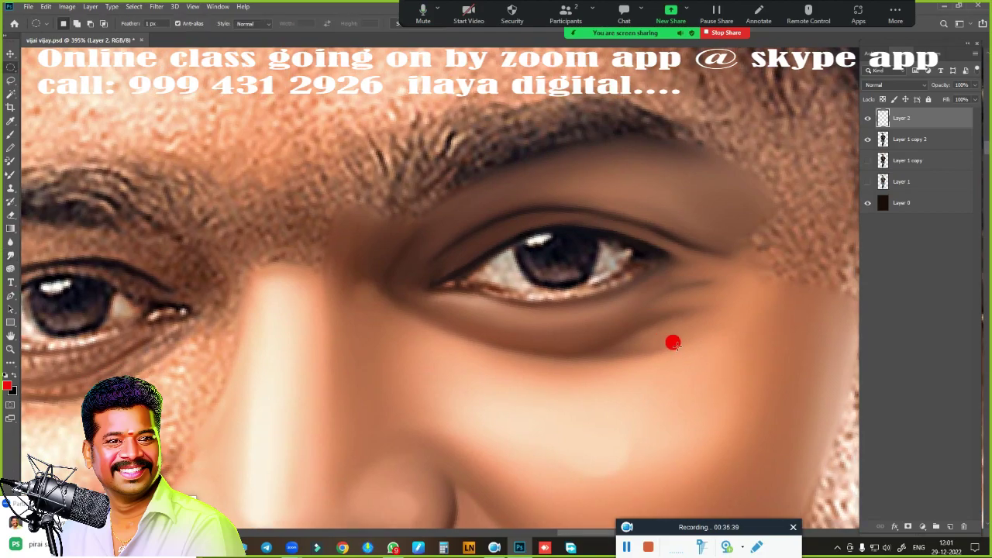
{"action": "left_click_drag", "start_coordinate": [550, 250], "coordinate": [595, 290]}
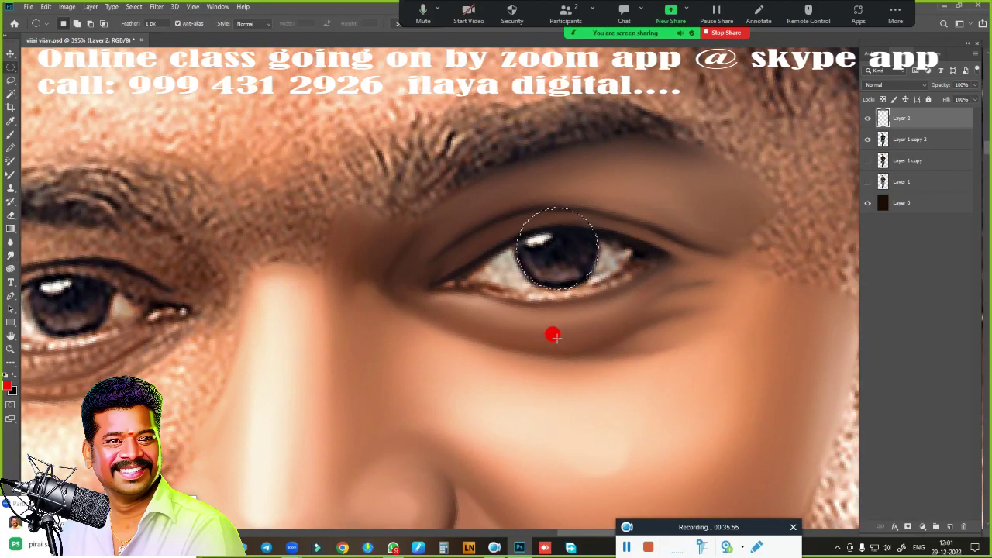
{"action": "key", "text": "r"}
{"action": "scroll", "coordinate": [591, 281], "scroll_direction": "up", "scroll_amount": 1, "text": "alt"}
{"action": "mouse_move", "coordinate": [571, 257]}
{"action": "left_mouse_down"}
{"action": "mouse_move", "coordinate": [567, 230]}
{"action": "mouse_move", "coordinate": [483, 217]}
{"action": "mouse_move", "coordinate": [528, 212]}
{"action": "mouse_move", "coordinate": [482, 232]}
{"action": "mouse_move", "coordinate": [512, 276]}
{"action": "mouse_move", "coordinate": [598, 252]}
{"action": "mouse_move", "coordinate": [606, 231]}
{"action": "mouse_move", "coordinate": [586, 241]}
{"action": "left_mouse_up"}
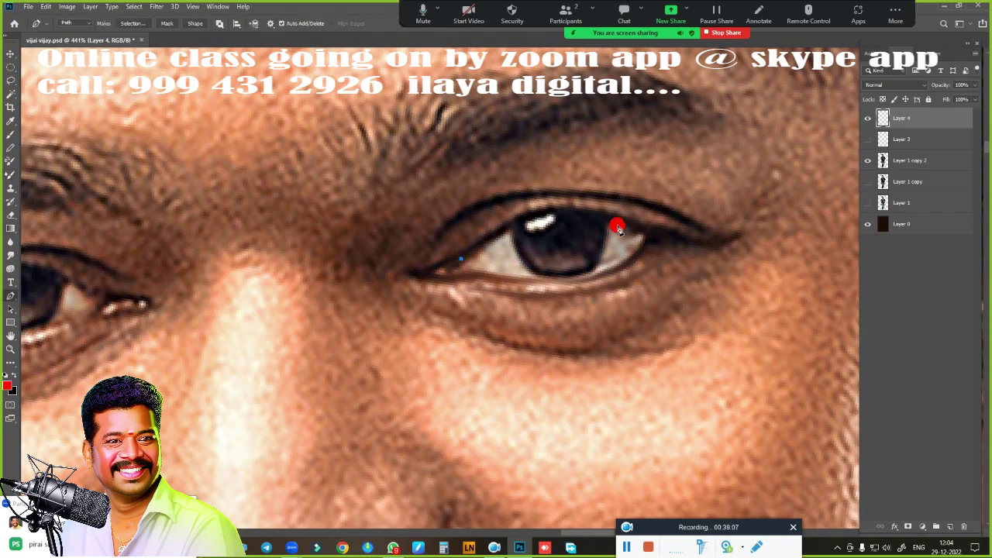
Step: Draw a curved Pen outline across the right eye
{"action": "left_click_drag", "start_coordinate": [638, 231], "coordinate": [729, 285]}
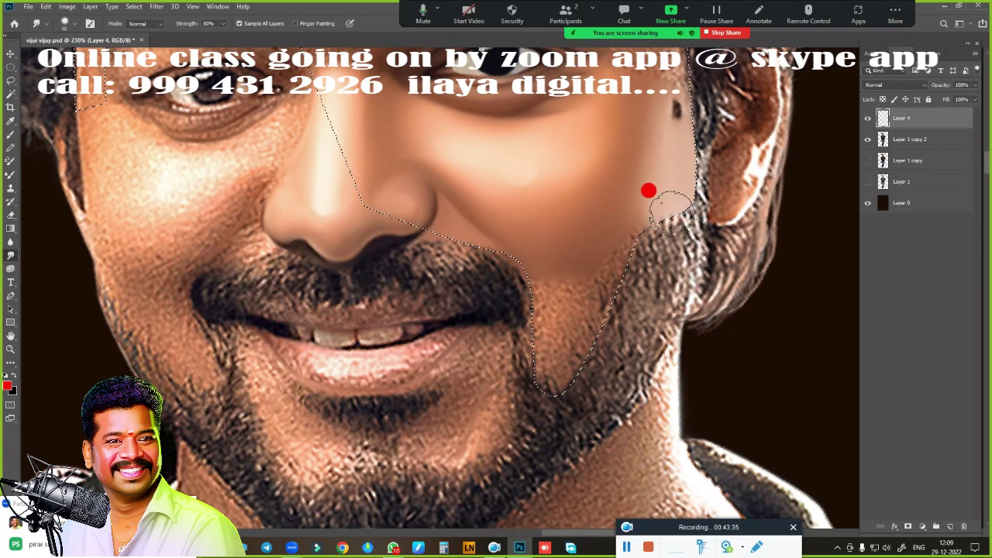
Step: Smooth the cheek, chin, temple and left and central forehead inside the selection
{"action": "mouse_move", "coordinate": [648, 191]}
{"action": "left_mouse_down"}
{"action": "mouse_move", "coordinate": [638, 212]}
{"action": "mouse_move", "coordinate": [532, 235]}
{"action": "mouse_move", "coordinate": [573, 281]}
{"action": "mouse_move", "coordinate": [482, 250]}
{"action": "mouse_move", "coordinate": [532, 290]}
{"action": "mouse_move", "coordinate": [571, 282]}
{"action": "left_mouse_up"}
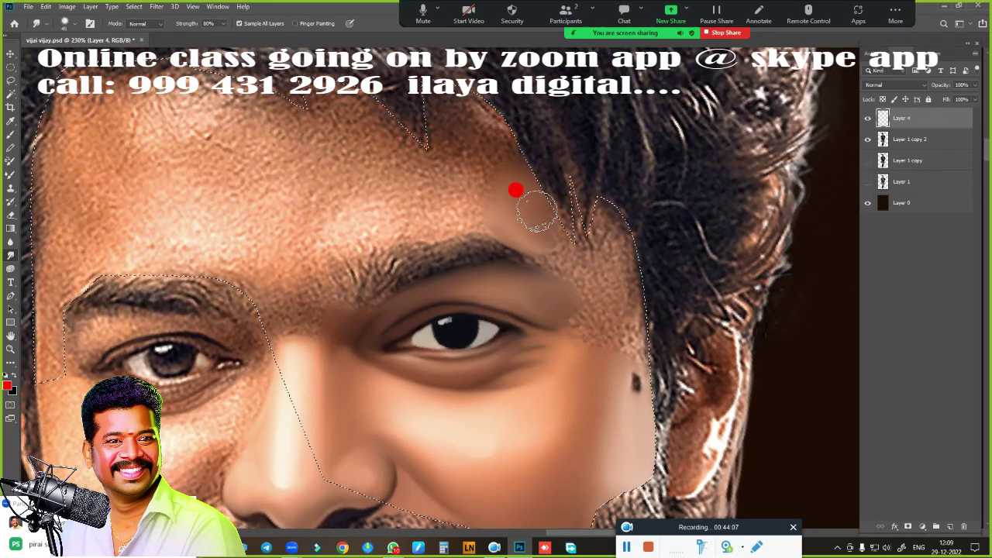
{"action": "mouse_move", "coordinate": [537, 211]}
{"action": "left_mouse_down"}
{"action": "mouse_move", "coordinate": [586, 331]}
{"action": "mouse_move", "coordinate": [659, 357]}
{"action": "mouse_move", "coordinate": [623, 224]}
{"action": "mouse_move", "coordinate": [613, 332]}
{"action": "mouse_move", "coordinate": [775, 359]}
{"action": "left_mouse_up"}
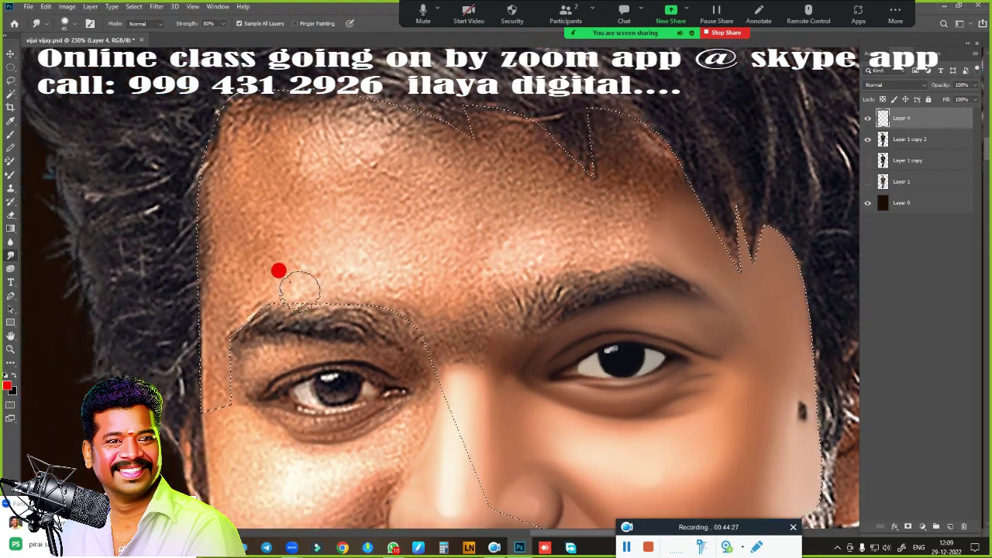
{"action": "mouse_move", "coordinate": [184, 376]}
{"action": "left_mouse_down"}
{"action": "mouse_move", "coordinate": [190, 272]}
{"action": "mouse_move", "coordinate": [251, 237]}
{"action": "mouse_move", "coordinate": [270, 271]}
{"action": "mouse_move", "coordinate": [244, 243]}
{"action": "mouse_move", "coordinate": [205, 85]}
{"action": "mouse_move", "coordinate": [270, 88]}
{"action": "mouse_move", "coordinate": [301, 155]}
{"action": "mouse_move", "coordinate": [354, 119]}
{"action": "left_mouse_up"}
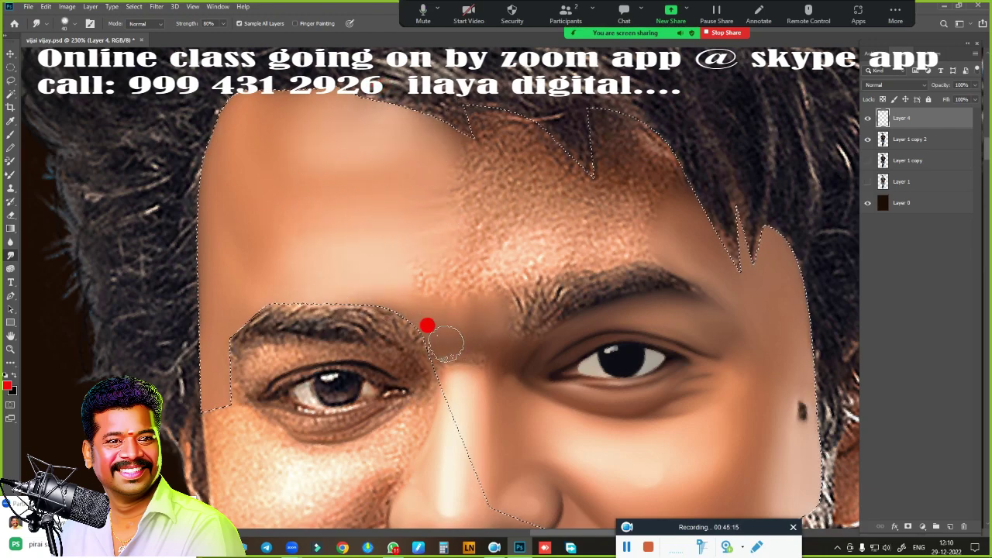
{"action": "mouse_move", "coordinate": [427, 326]}
{"action": "left_mouse_down"}
{"action": "mouse_move", "coordinate": [472, 244]}
{"action": "mouse_move", "coordinate": [559, 217]}
{"action": "mouse_move", "coordinate": [655, 100]}
{"action": "mouse_move", "coordinate": [454, 72]}
{"action": "left_mouse_up"}
Step: Smooth the mottled forehead texture and smudge the eyebrow hair
{"action": "mouse_move", "coordinate": [339, 122]}
{"action": "left_mouse_down"}
{"action": "mouse_move", "coordinate": [481, 217]}
{"action": "mouse_move", "coordinate": [458, 297]}
{"action": "mouse_move", "coordinate": [463, 126]}
{"action": "mouse_move", "coordinate": [510, 161]}
{"action": "left_mouse_up"}
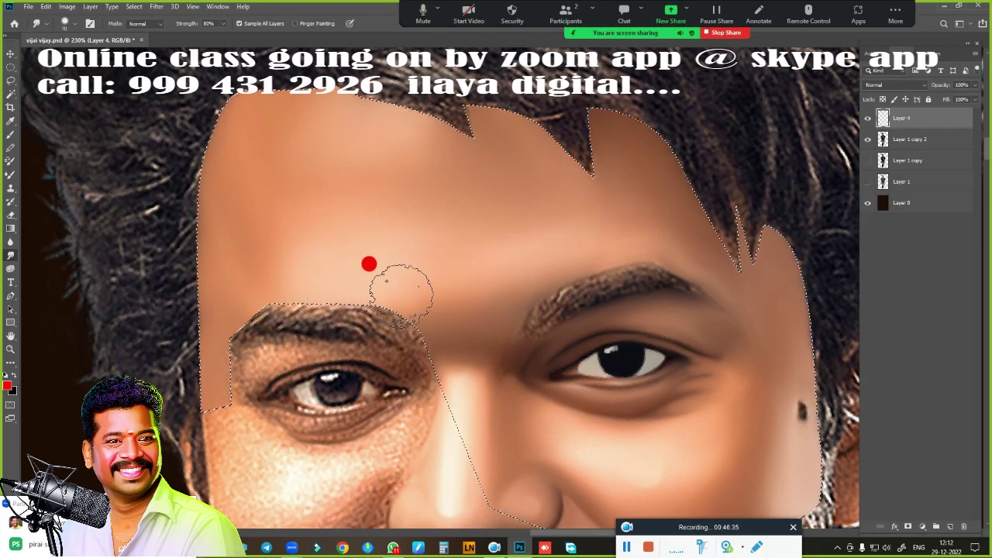
{"action": "scroll", "coordinate": [629, 283], "scroll_direction": "down", "scroll_amount": 2}
{"action": "scroll", "coordinate": [630, 283], "scroll_direction": "right", "scroll_amount": 2}
{"action": "scroll", "coordinate": [629, 283], "scroll_direction": "up", "scroll_amount": 3}
{"action": "mouse_move", "coordinate": [343, 299]}
{"action": "left_mouse_down"}
{"action": "mouse_move", "coordinate": [461, 201]}
{"action": "mouse_move", "coordinate": [549, 172]}
{"action": "left_mouse_up"}
{"action": "scroll", "coordinate": [498, 190], "scroll_direction": "down", "scroll_amount": 5}
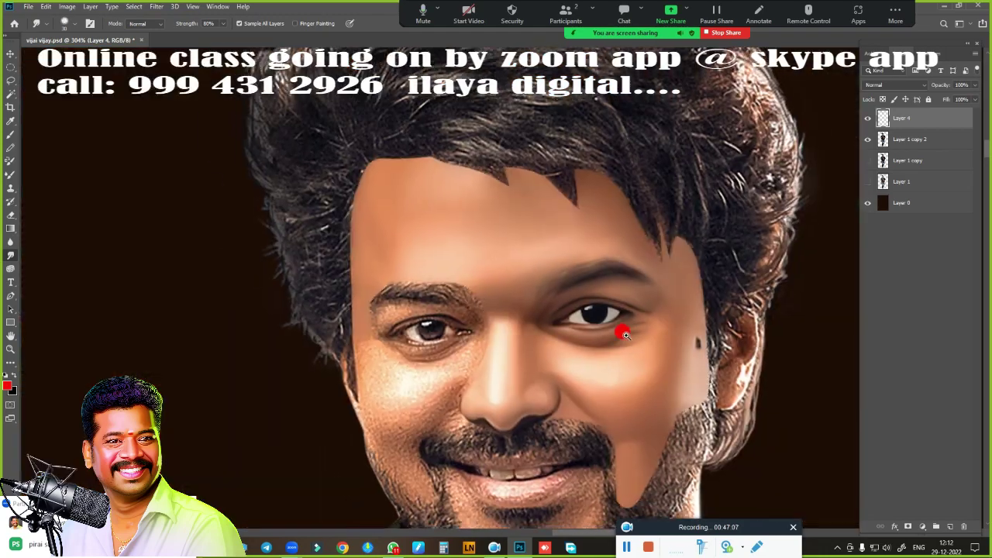
{"action": "key", "text": "e"}
{"action": "scroll", "coordinate": [364, 341], "scroll_direction": "up", "scroll_amount": 3}
{"action": "scroll", "coordinate": [476, 256], "scroll_direction": "down", "scroll_amount": 1}
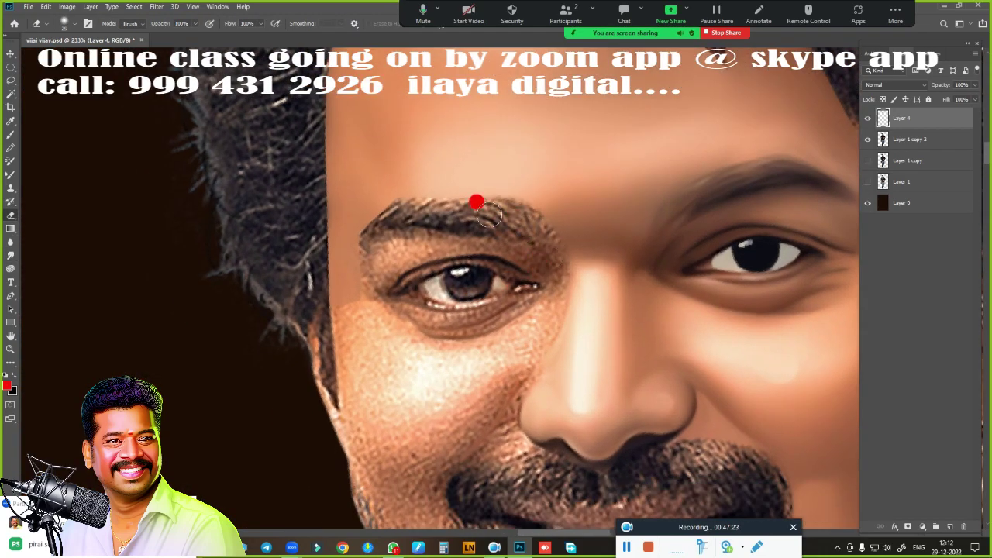
{"action": "scroll", "coordinate": [318, 337], "scroll_direction": "up", "scroll_amount": 3}
{"action": "mouse_move", "coordinate": [325, 339]}
{"action": "left_mouse_down"}
{"action": "mouse_move", "coordinate": [317, 336]}
{"action": "mouse_move", "coordinate": [465, 121]}
{"action": "mouse_move", "coordinate": [643, 139]}
{"action": "mouse_move", "coordinate": [588, 158]}
{"action": "left_mouse_up"}
{"action": "scroll", "coordinate": [543, 194], "scroll_direction": "right", "scroll_amount": 5}
{"action": "mouse_move", "coordinate": [505, 222]}
{"action": "left_mouse_down"}
{"action": "mouse_move", "coordinate": [540, 287]}
{"action": "mouse_move", "coordinate": [594, 281]}
{"action": "left_mouse_up"}
{"action": "scroll", "coordinate": [631, 149], "scroll_direction": "down", "scroll_amount": 3}
{"action": "scroll", "coordinate": [565, 325], "scroll_direction": "down", "scroll_amount": 2}
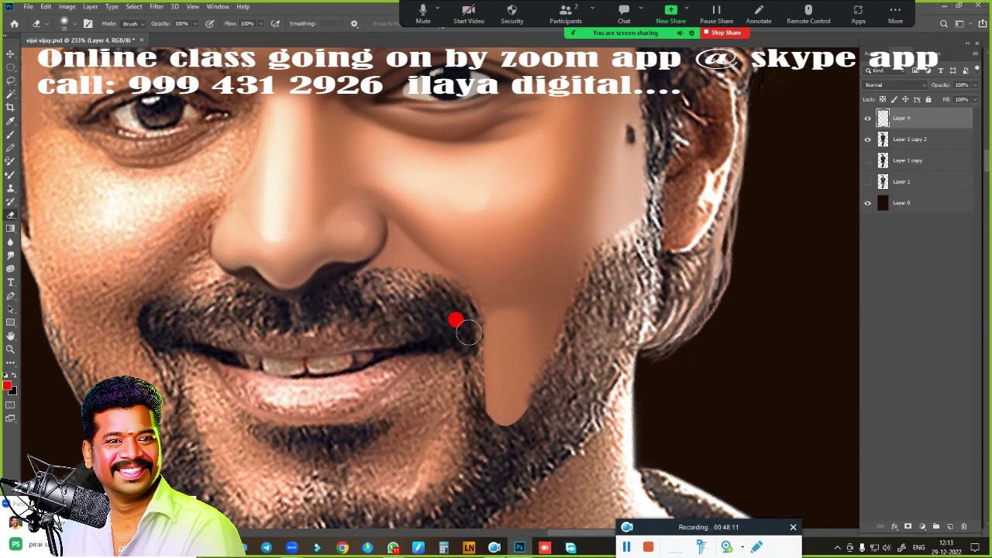
{"action": "scroll", "coordinate": [458, 369], "scroll_direction": "up", "scroll_amount": 3}
{"action": "scroll", "coordinate": [529, 454], "scroll_direction": "down", "scroll_amount": 5}
{"action": "key", "text": "super"}
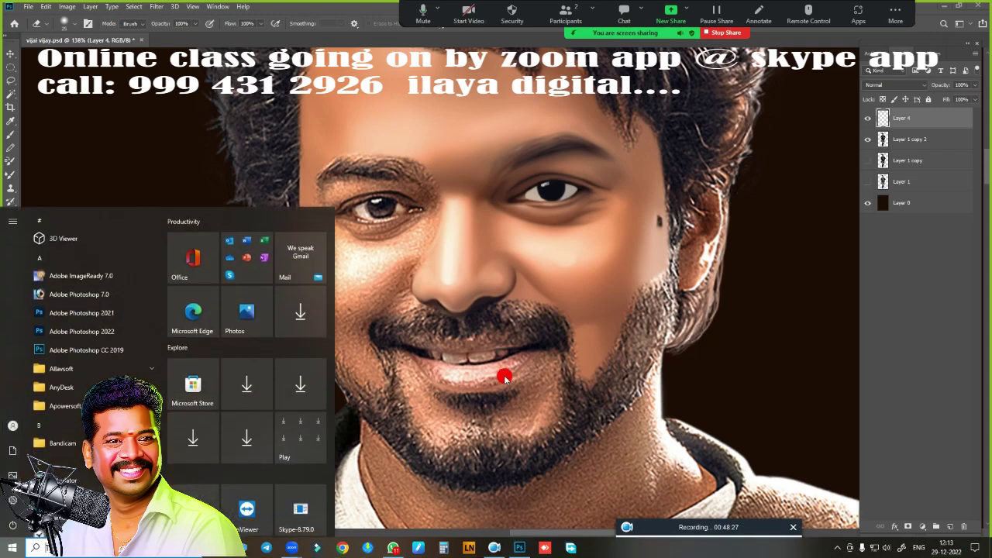
{"action": "key", "text": "Escape"}
{"action": "key", "text": "r"}
{"action": "scroll", "coordinate": [446, 306], "scroll_direction": "up", "scroll_amount": 3}
{"action": "scroll", "coordinate": [455, 295], "scroll_direction": "up", "scroll_amount": 2}
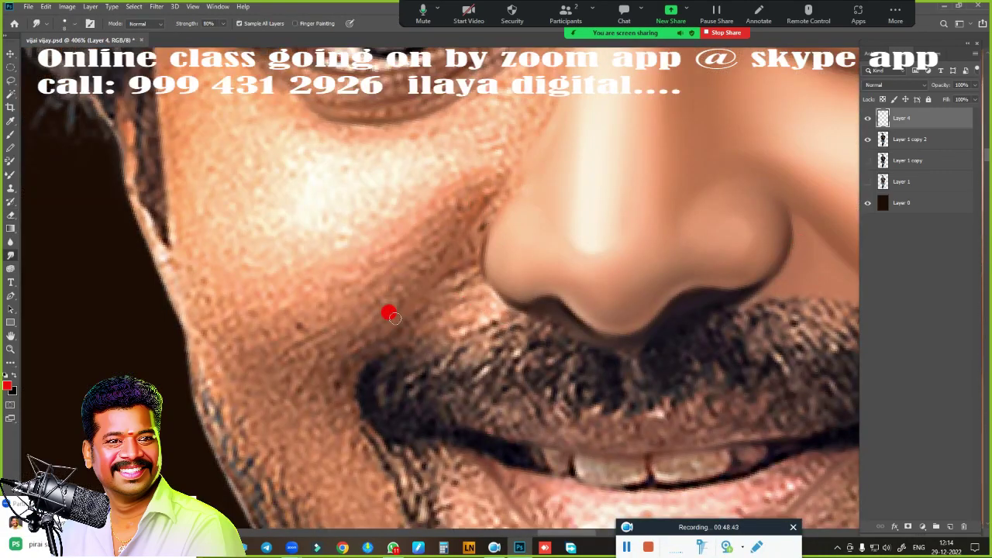
Step: Turn a Pen path drawn beside the nose into a selection
{"action": "key", "text": "p"}
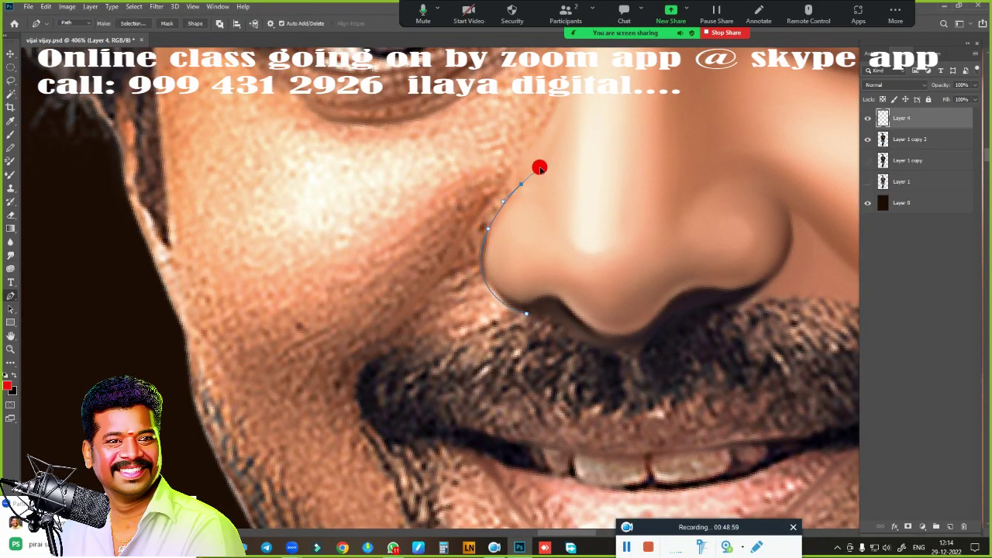
{"action": "scroll", "coordinate": [540, 167], "scroll_direction": "down", "scroll_amount": 1}
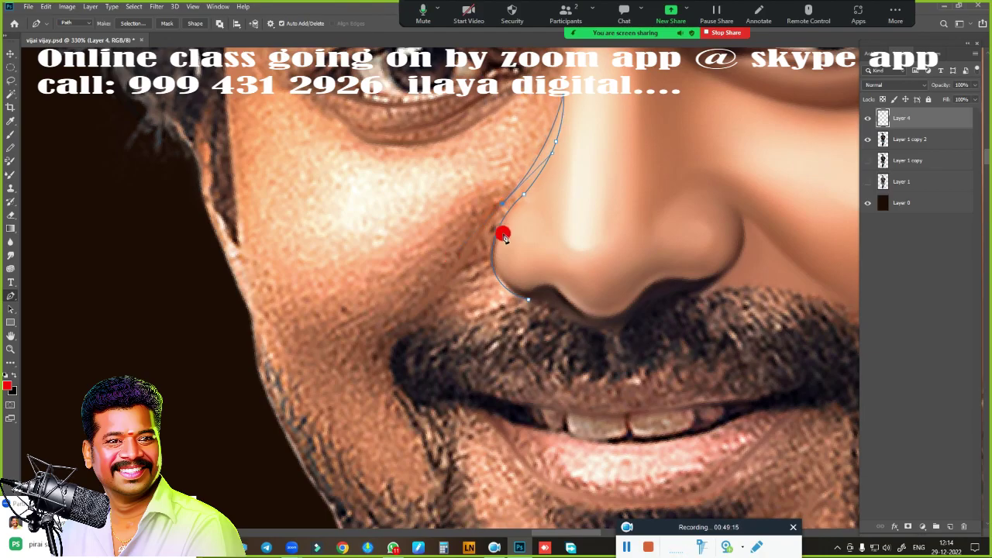
{"action": "scroll", "coordinate": [382, 306], "scroll_direction": "up", "scroll_amount": 1}
{"action": "key", "text": "ctrl+Return"}
{"action": "scroll", "coordinate": [543, 324], "scroll_direction": "up", "scroll_amount": 1}
Step: Smudge and lighten the dark shading beside the nose inside the selection
{"action": "key", "text": "r"}
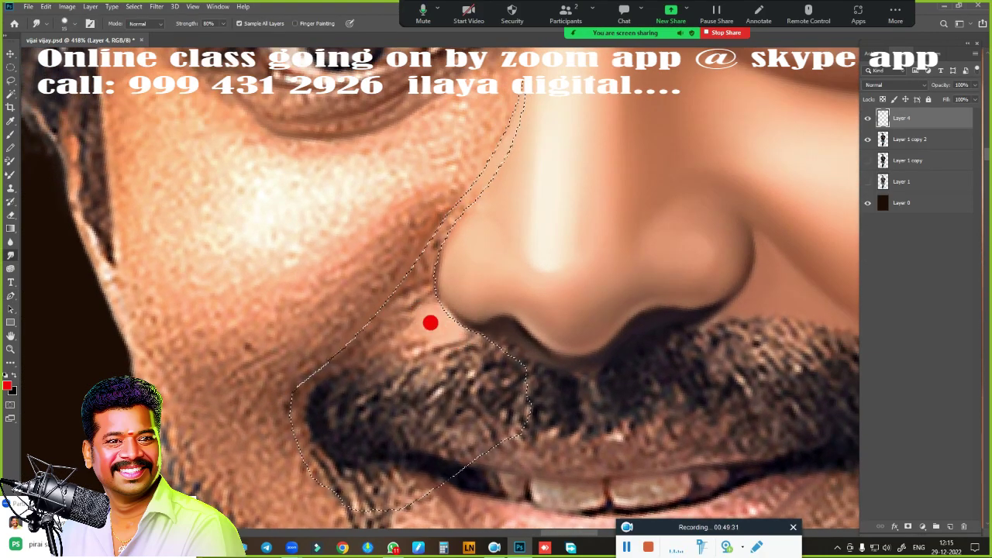
{"action": "left_click_drag", "start_coordinate": [427, 242], "coordinate": [472, 172]}
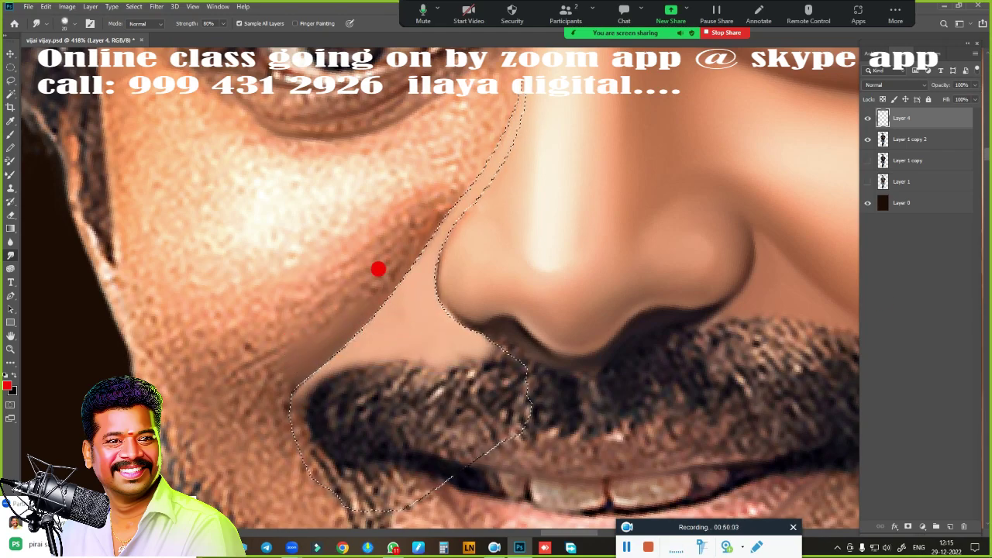
{"action": "left_click_drag", "start_coordinate": [413, 243], "coordinate": [369, 268]}
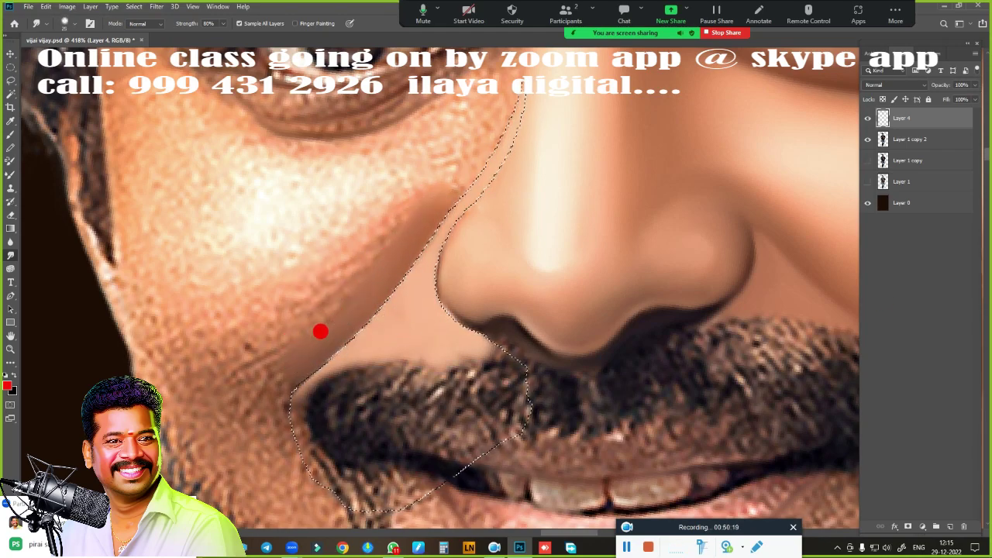
{"action": "key", "text": "b"}
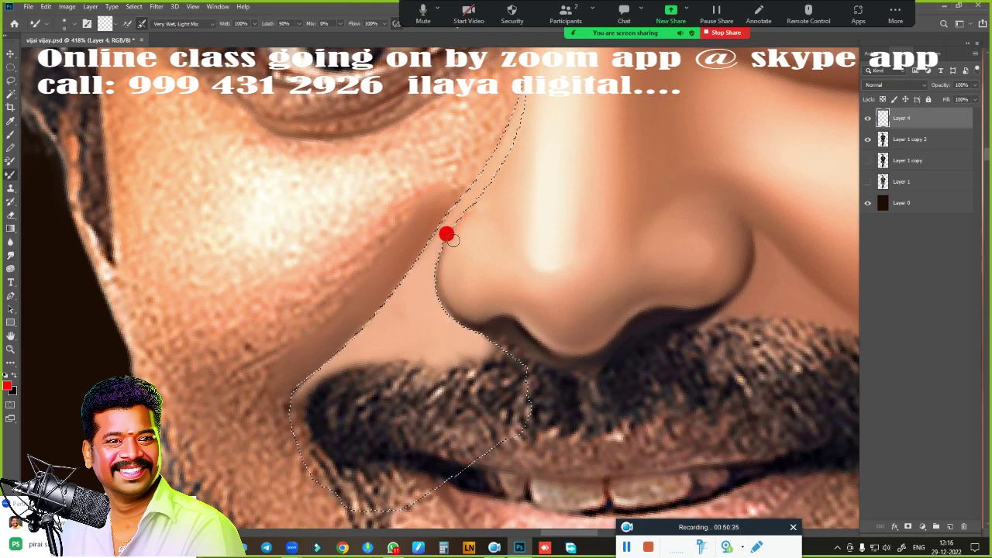
{"action": "key", "text": "r"}
{"action": "scroll", "coordinate": [465, 233], "scroll_direction": "down", "scroll_amount": 3}
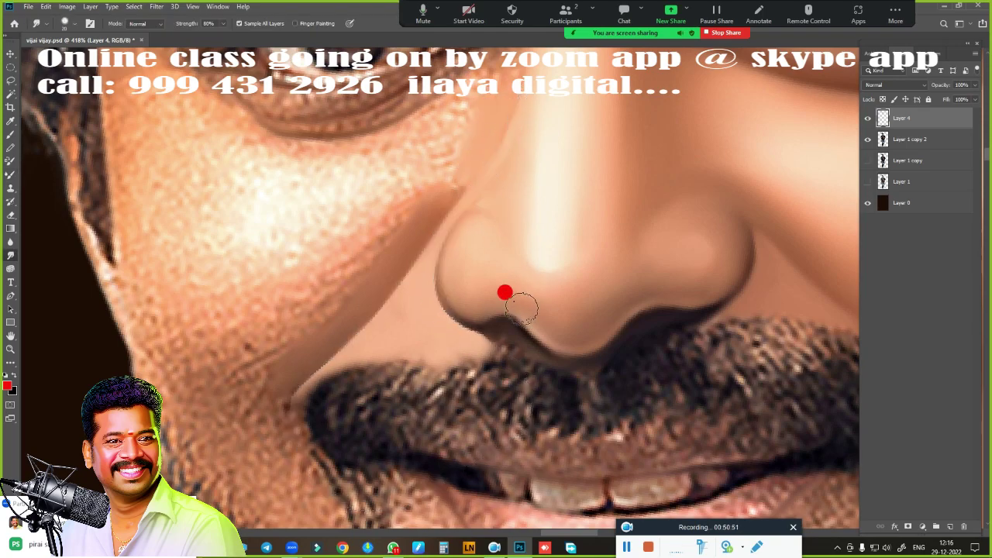
{"action": "scroll", "coordinate": [504, 290], "scroll_direction": "down", "scroll_amount": 3}
{"action": "key", "text": "e"}
{"action": "scroll", "coordinate": [502, 313], "scroll_direction": "up", "scroll_amount": 3}
Step: Erase along the moustache's top edge to clean it up
{"action": "left_click_drag", "start_coordinate": [440, 295], "coordinate": [497, 281]}
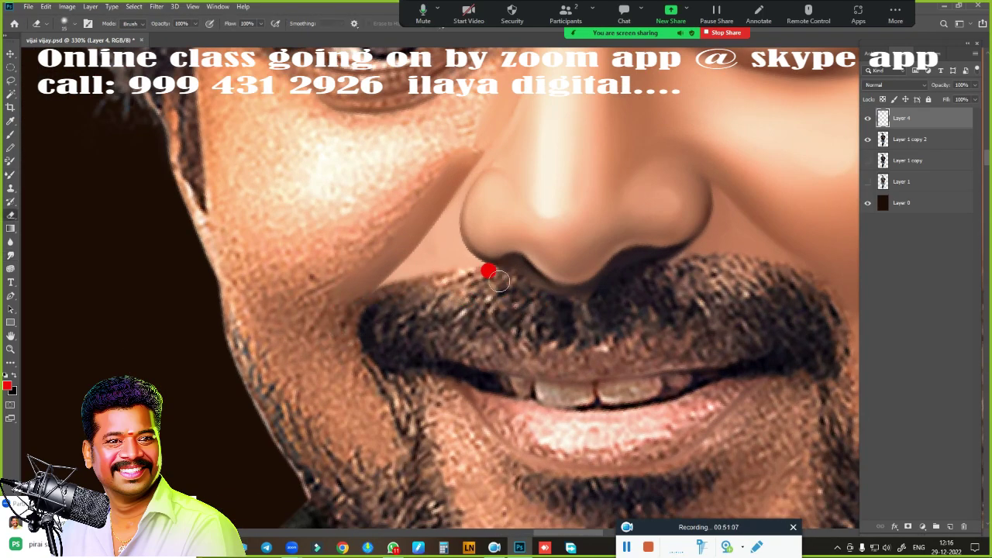
{"action": "scroll", "coordinate": [403, 310], "scroll_direction": "down", "scroll_amount": 3}
{"action": "scroll", "coordinate": [465, 341], "scroll_direction": "up", "scroll_amount": 2}
{"action": "scroll", "coordinate": [470, 333], "scroll_direction": "up", "scroll_amount": 1}
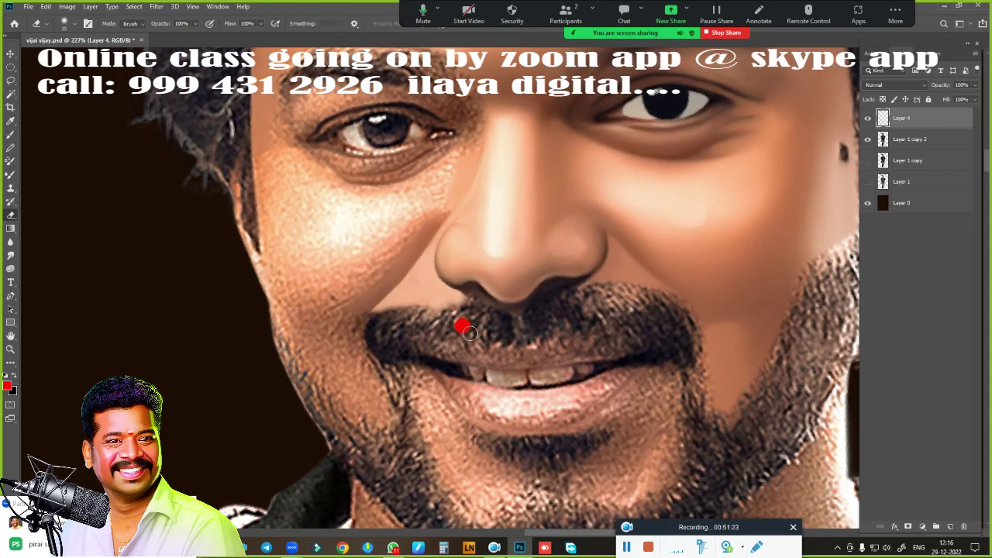
{"action": "scroll", "coordinate": [473, 335], "scroll_direction": "down", "scroll_amount": 3}
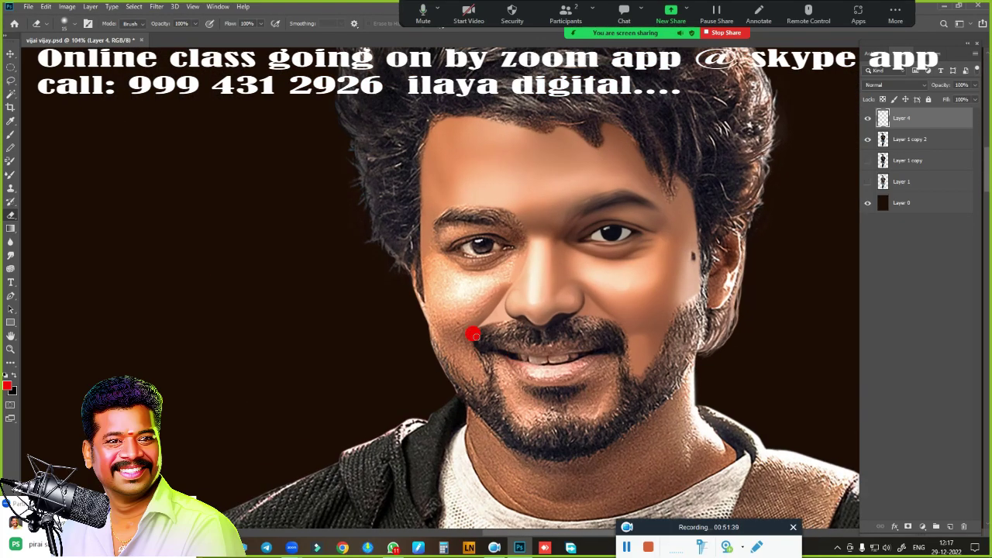
{"action": "scroll", "coordinate": [462, 375], "scroll_direction": "up", "scroll_amount": 1}
{"action": "scroll", "coordinate": [620, 316], "scroll_direction": "up", "scroll_amount": 2}
Step: Start a Pen path beside the nose, placing the first anchor on the nose
{"action": "key", "text": "r"}
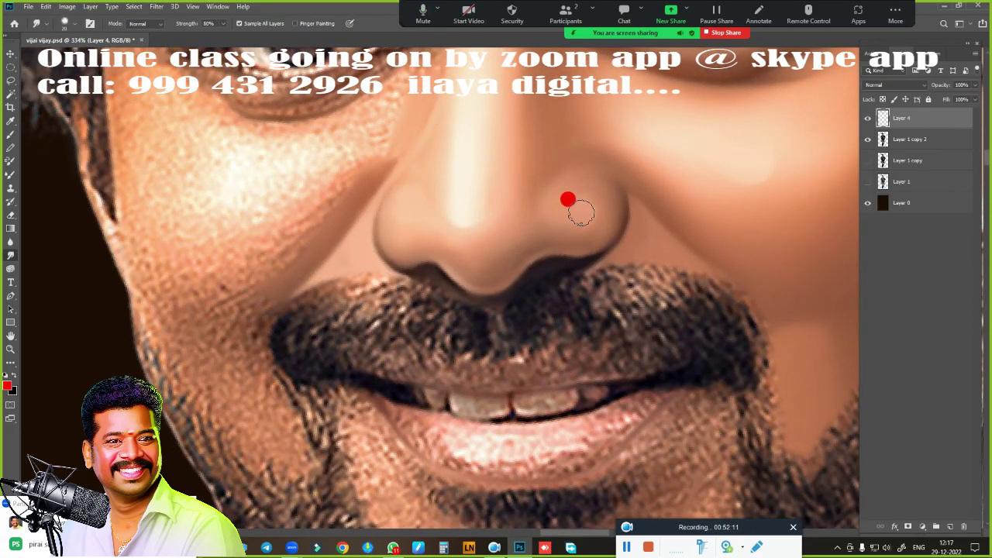
{"action": "key", "text": "p"}
{"action": "scroll", "coordinate": [354, 288], "scroll_direction": "down", "scroll_amount": 2}
{"action": "scroll", "coordinate": [544, 203], "scroll_direction": "up", "scroll_amount": 1}
{"action": "left_click", "coordinate": [544, 203]}
Step: Smudge the crease between eyebrow and upper eyelid and the eyebrow's left part
{"action": "key", "text": "r"}
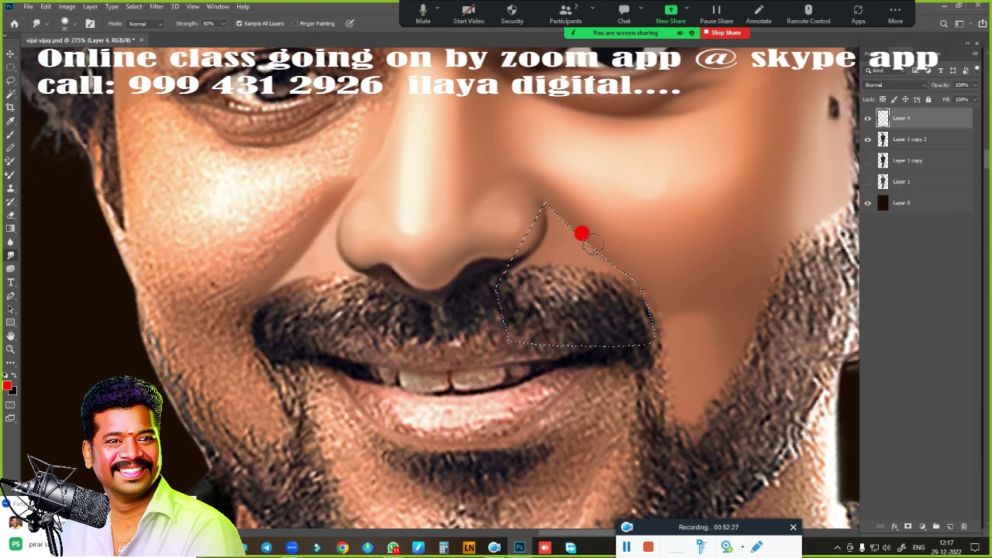
{"action": "scroll", "coordinate": [612, 381], "scroll_direction": "down", "scroll_amount": 2}
{"action": "scroll", "coordinate": [445, 281], "scroll_direction": "up", "scroll_amount": 3}
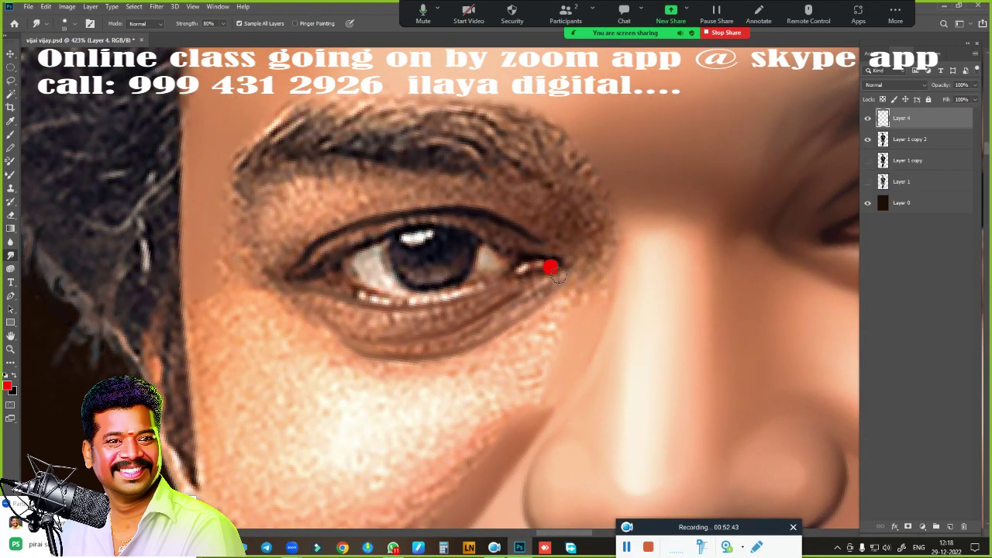
{"action": "mouse_move", "coordinate": [570, 244]}
{"action": "left_mouse_down"}
{"action": "mouse_move", "coordinate": [511, 217]}
{"action": "mouse_move", "coordinate": [240, 201]}
{"action": "mouse_move", "coordinate": [335, 205]}
{"action": "mouse_move", "coordinate": [241, 221]}
{"action": "left_mouse_up"}
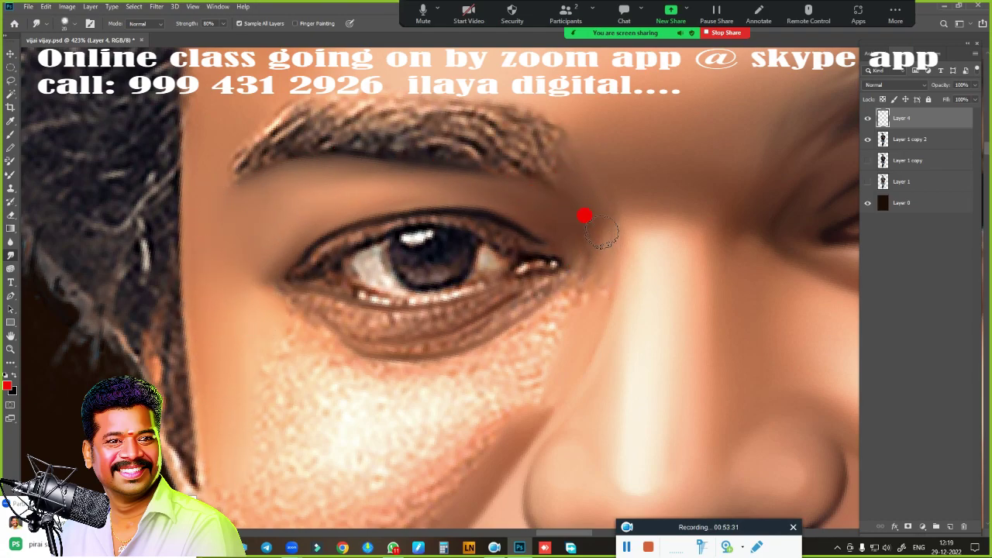
{"action": "mouse_move", "coordinate": [240, 155]}
{"action": "left_mouse_down"}
{"action": "mouse_move", "coordinate": [350, 131]}
{"action": "mouse_move", "coordinate": [354, 109]}
{"action": "mouse_move", "coordinate": [547, 155]}
{"action": "left_mouse_up"}
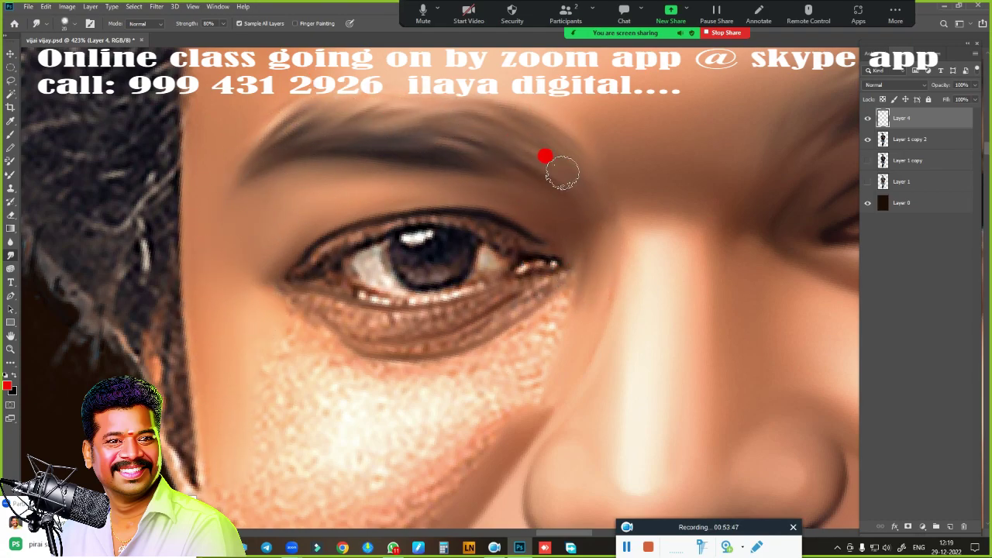
Step: Smooth the lower eyelid and the speckled skin under the eye
{"action": "scroll", "coordinate": [591, 344], "scroll_direction": "up", "scroll_amount": 2}
{"action": "scroll", "coordinate": [570, 283], "scroll_direction": "up", "scroll_amount": 1}
{"action": "left_click_drag", "start_coordinate": [578, 291], "coordinate": [638, 271]}
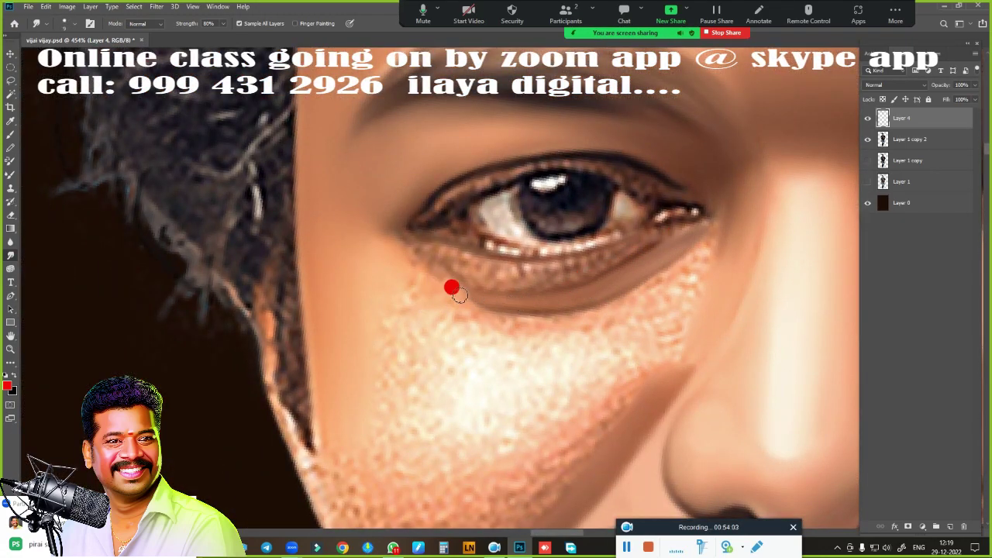
{"action": "mouse_move", "coordinate": [459, 295]}
{"action": "left_mouse_down"}
{"action": "mouse_move", "coordinate": [496, 296]}
{"action": "mouse_move", "coordinate": [468, 262]}
{"action": "mouse_move", "coordinate": [584, 267]}
{"action": "left_mouse_up"}
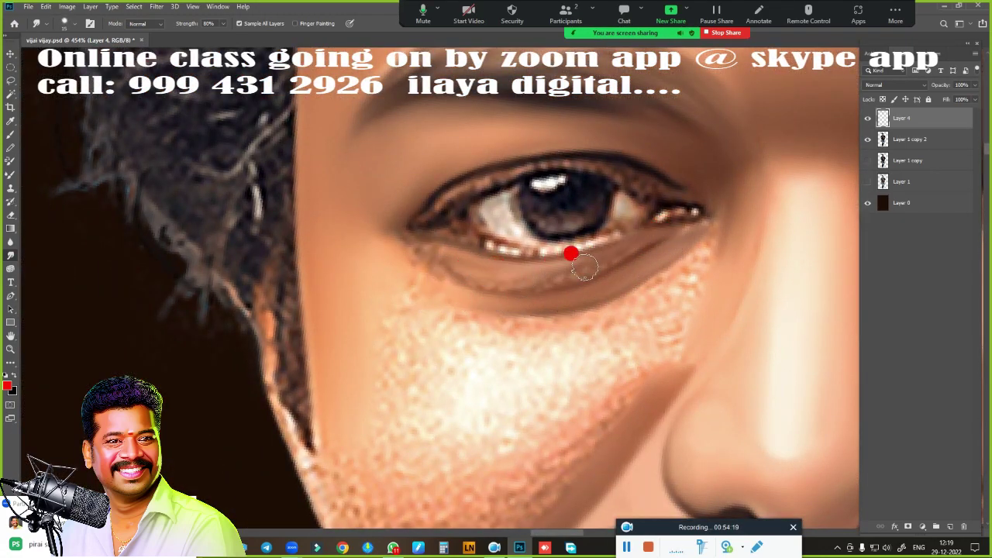
{"action": "mouse_move", "coordinate": [456, 262]}
{"action": "left_mouse_down"}
{"action": "mouse_move", "coordinate": [489, 276]}
{"action": "mouse_move", "coordinate": [582, 249]}
{"action": "left_mouse_up"}
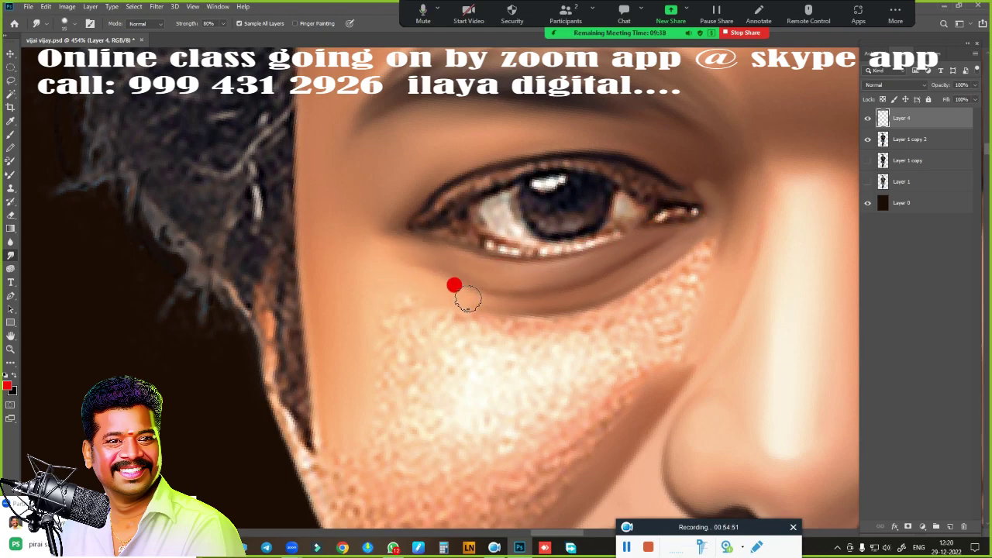
{"action": "mouse_move", "coordinate": [467, 298]}
{"action": "left_mouse_down"}
{"action": "mouse_move", "coordinate": [535, 354]}
{"action": "mouse_move", "coordinate": [669, 281]}
{"action": "mouse_move", "coordinate": [623, 339]}
{"action": "left_mouse_up"}
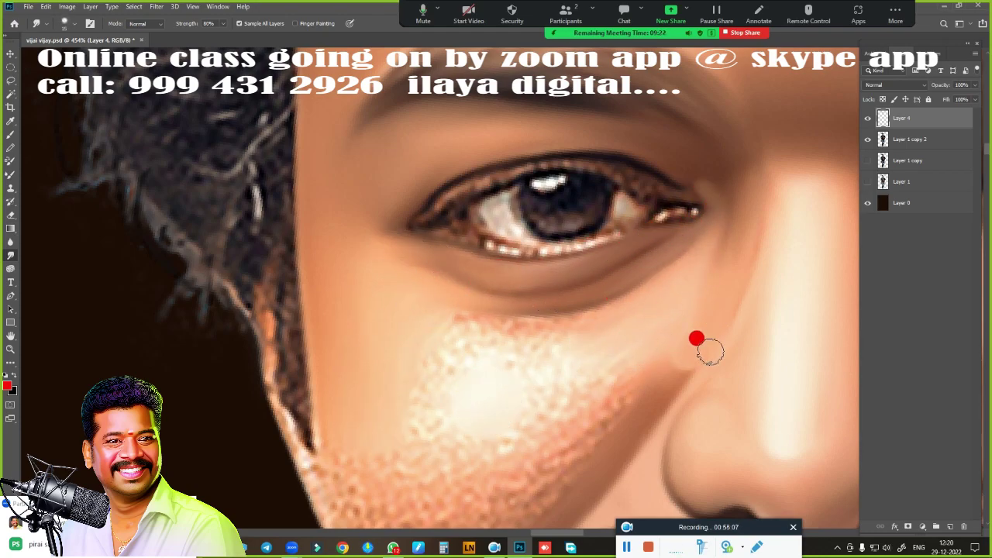
{"action": "mouse_move", "coordinate": [709, 351]}
{"action": "left_mouse_down"}
{"action": "mouse_move", "coordinate": [545, 350]}
{"action": "mouse_move", "coordinate": [441, 328]}
{"action": "mouse_move", "coordinate": [602, 398]}
{"action": "mouse_move", "coordinate": [505, 393]}
{"action": "mouse_move", "coordinate": [484, 421]}
{"action": "left_mouse_up"}
Step: Soften the upper eyelid liner, then darken the crease and repaint the lower lash line with the Mixer Brush
{"action": "scroll", "coordinate": [507, 289], "scroll_direction": "down", "scroll_amount": 3}
{"action": "scroll", "coordinate": [542, 195], "scroll_direction": "up", "scroll_amount": 2}
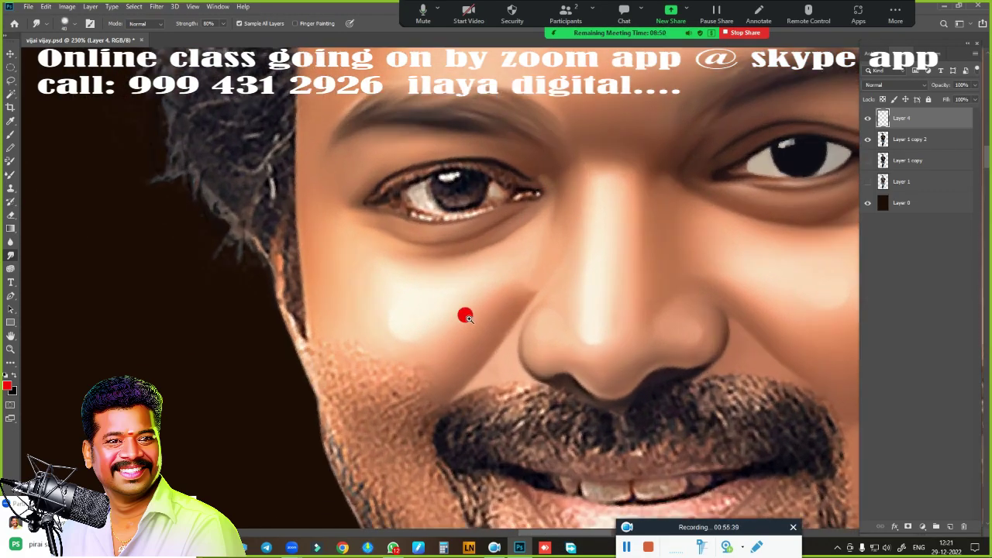
{"action": "scroll", "coordinate": [465, 315], "scroll_direction": "up", "scroll_amount": 2}
{"action": "mouse_move", "coordinate": [406, 263]}
{"action": "left_mouse_down"}
{"action": "mouse_move", "coordinate": [501, 207]}
{"action": "mouse_move", "coordinate": [665, 235]}
{"action": "mouse_move", "coordinate": [591, 210]}
{"action": "mouse_move", "coordinate": [385, 274]}
{"action": "mouse_move", "coordinate": [668, 236]}
{"action": "left_mouse_up"}
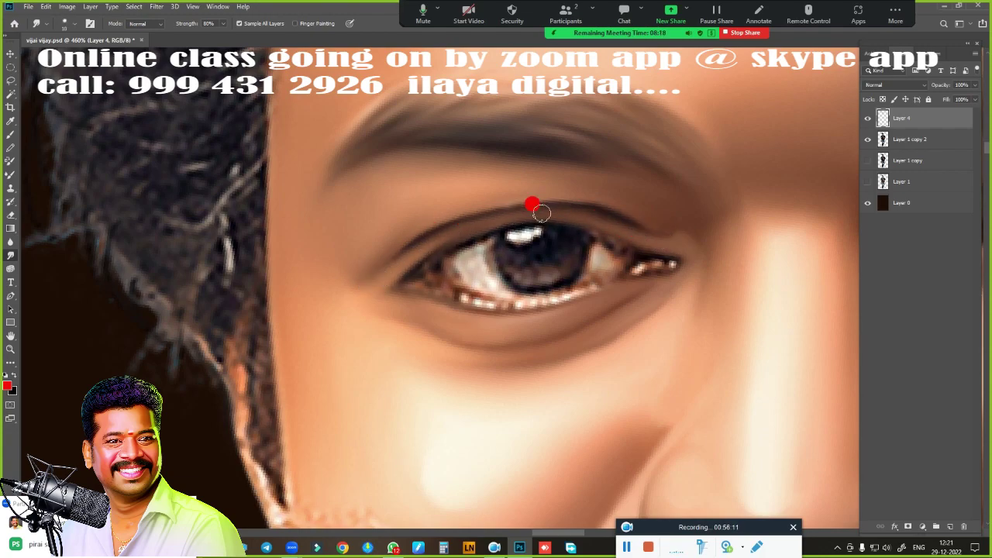
{"action": "key", "text": "b"}
{"action": "left_click_drag", "start_coordinate": [620, 329], "coordinate": [533, 201]}
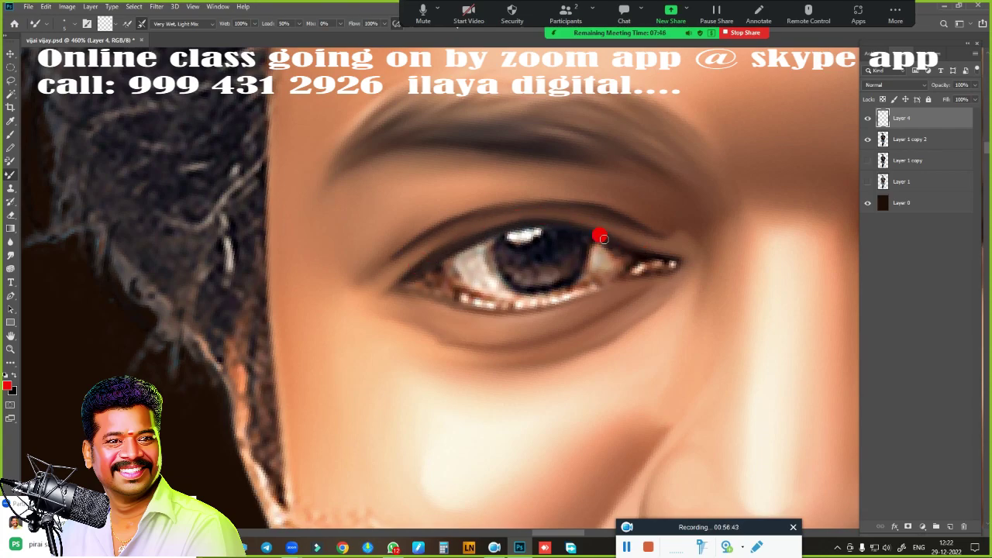
{"action": "mouse_move", "coordinate": [460, 304]}
{"action": "left_mouse_down"}
{"action": "mouse_move", "coordinate": [431, 266]}
{"action": "mouse_move", "coordinate": [525, 293]}
{"action": "left_mouse_up"}
Step: Smudge the eye white's inner corner, the lower lid crease and the outer lash line
{"action": "key", "text": "r"}
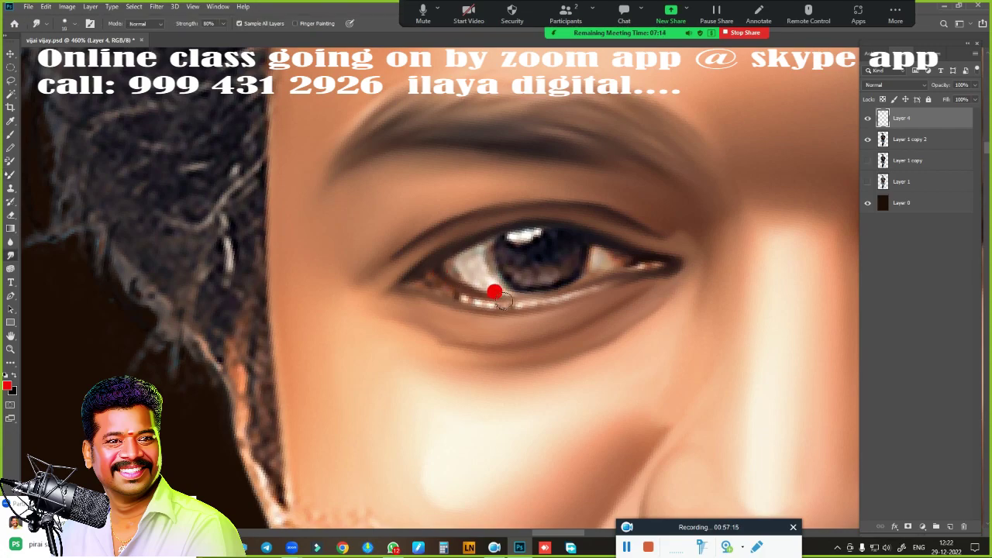
{"action": "left_click_drag", "start_coordinate": [462, 267], "coordinate": [481, 298]}
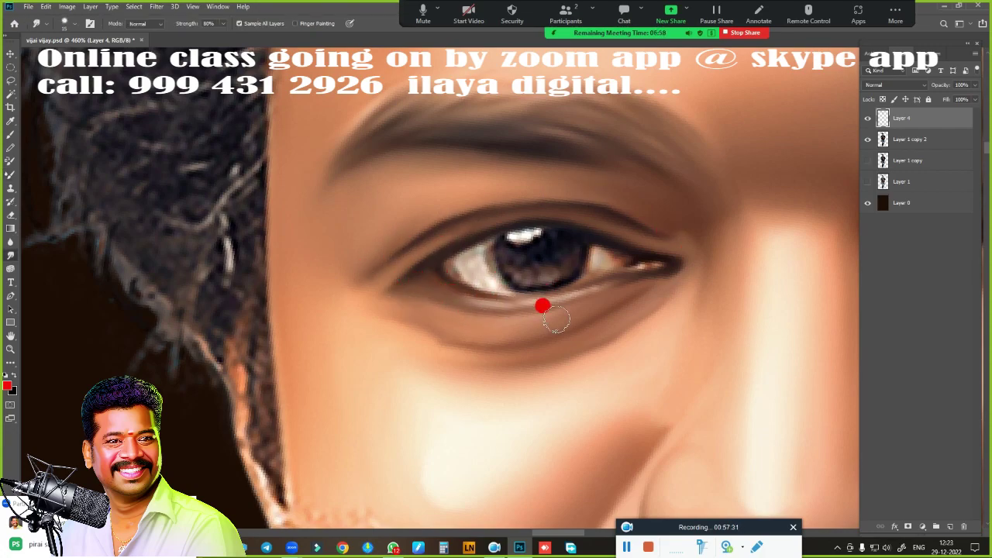
{"action": "mouse_move", "coordinate": [557, 319]}
{"action": "left_mouse_down"}
{"action": "mouse_move", "coordinate": [372, 317]}
{"action": "mouse_move", "coordinate": [668, 280]}
{"action": "left_mouse_up"}
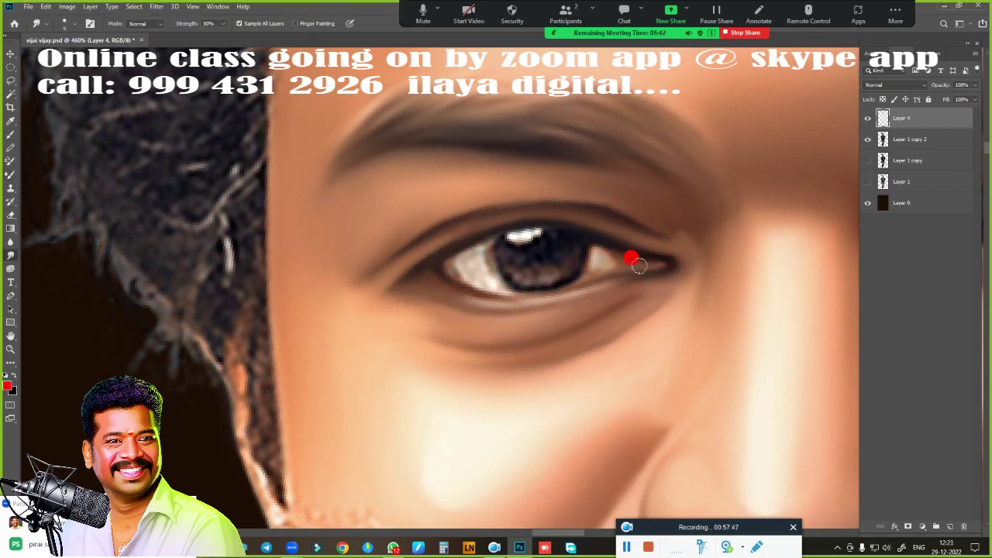
{"action": "mouse_move", "coordinate": [541, 266]}
{"action": "left_mouse_down"}
{"action": "mouse_move", "coordinate": [493, 232]}
{"action": "mouse_move", "coordinate": [551, 226]}
{"action": "mouse_move", "coordinate": [546, 280]}
{"action": "mouse_move", "coordinate": [463, 255]}
{"action": "mouse_move", "coordinate": [481, 277]}
{"action": "mouse_move", "coordinate": [456, 264]}
{"action": "mouse_move", "coordinate": [485, 263]}
{"action": "mouse_move", "coordinate": [439, 269]}
{"action": "mouse_move", "coordinate": [597, 251]}
{"action": "mouse_move", "coordinate": [590, 271]}
{"action": "left_mouse_up"}
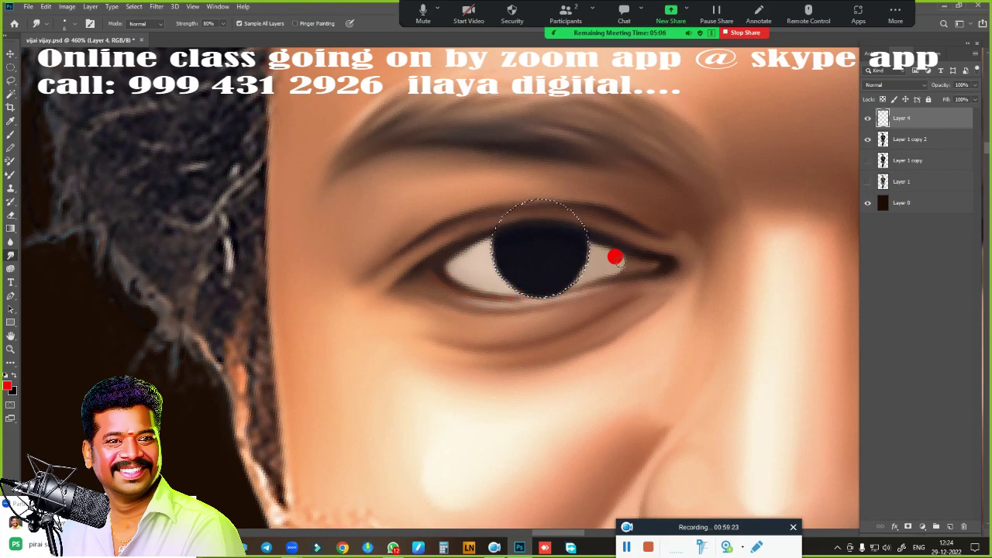
{"action": "scroll", "coordinate": [654, 268], "scroll_direction": "down", "scroll_amount": 5}
{"action": "scroll", "coordinate": [653, 268], "scroll_direction": "up", "scroll_amount": 4}
Step: Copy the dark pupil onto a new layer and rotate it to fit the eye
{"action": "key", "text": "ctrl+j"}
{"action": "left_click_drag", "start_coordinate": [630, 248], "coordinate": [311, 287]}
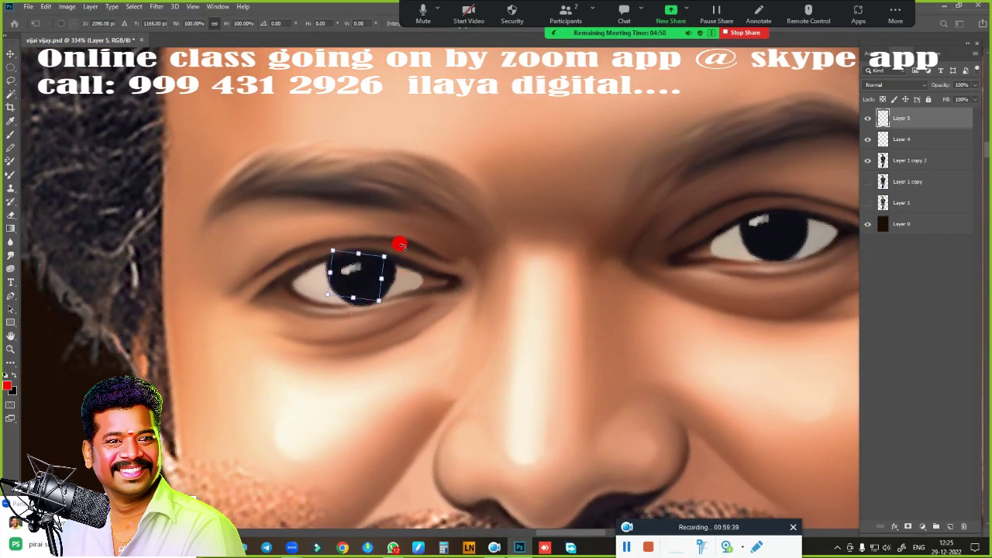
{"action": "key", "text": "ctrl+t"}
{"action": "scroll", "coordinate": [356, 277], "scroll_direction": "down", "scroll_amount": 5}
{"action": "key", "text": "Return"}
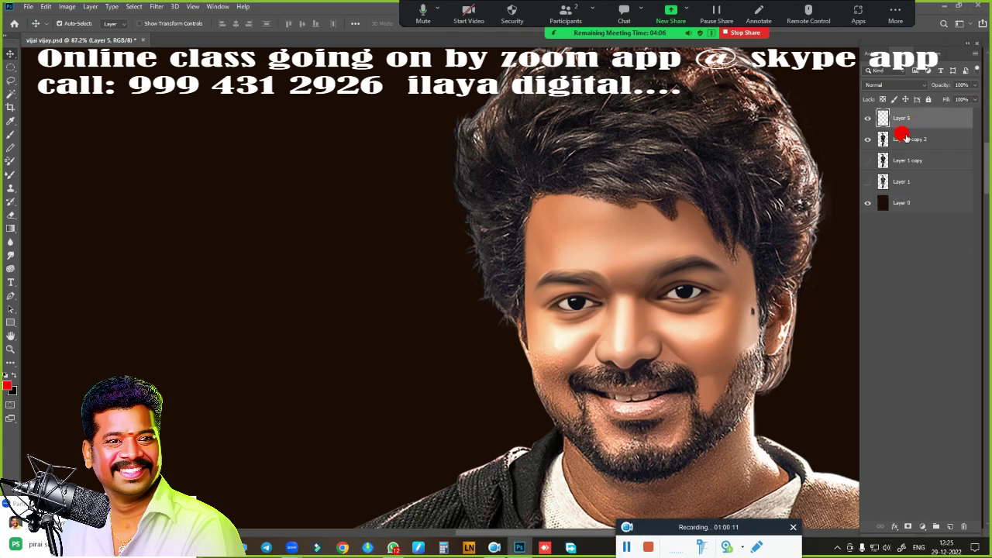
Step: Convert the cheek path beside the nose into a selection
{"action": "scroll", "coordinate": [432, 315], "scroll_direction": "up", "scroll_amount": 2}
{"action": "scroll", "coordinate": [470, 336], "scroll_direction": "up", "scroll_amount": 3}
{"action": "key", "text": "p"}
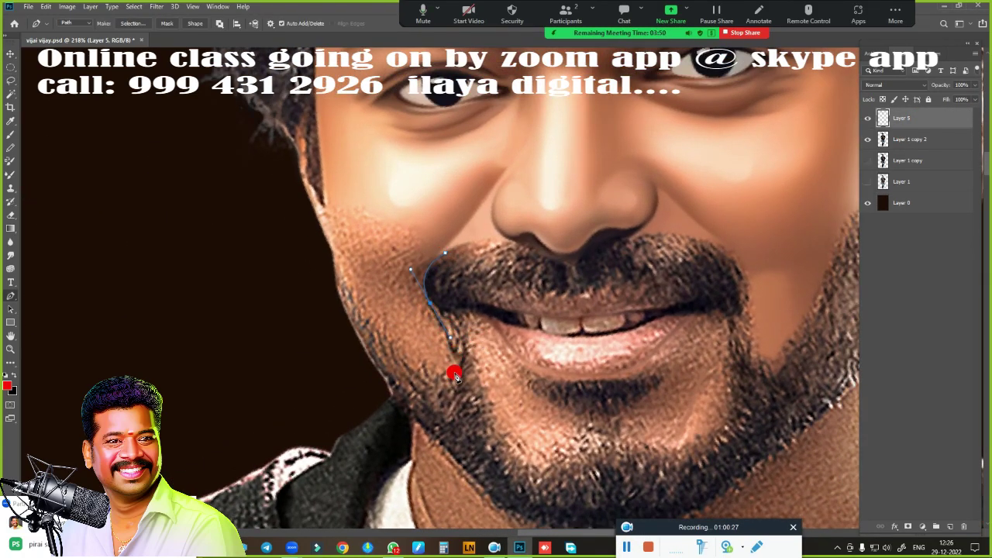
{"action": "key", "text": "ctrl+Return"}
Step: Smudge the left-cheek stubble, then smooth and lighten the teeth
{"action": "scroll", "coordinate": [442, 328], "scroll_direction": "up", "scroll_amount": 2}
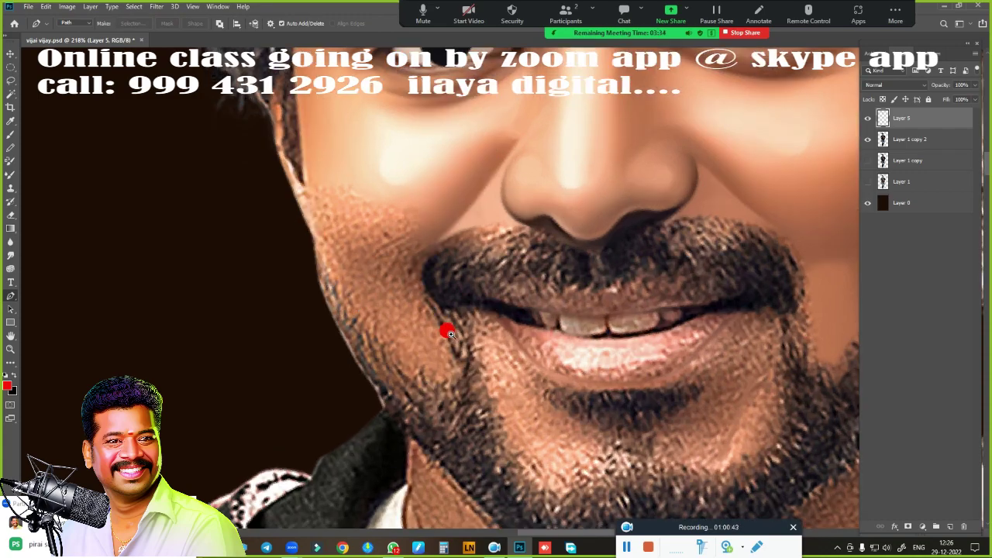
{"action": "mouse_move", "coordinate": [387, 356]}
{"action": "left_mouse_down"}
{"action": "mouse_move", "coordinate": [312, 166]}
{"action": "mouse_move", "coordinate": [372, 191]}
{"action": "mouse_move", "coordinate": [315, 217]}
{"action": "mouse_move", "coordinate": [405, 284]}
{"action": "mouse_move", "coordinate": [352, 273]}
{"action": "mouse_move", "coordinate": [396, 184]}
{"action": "left_mouse_up"}
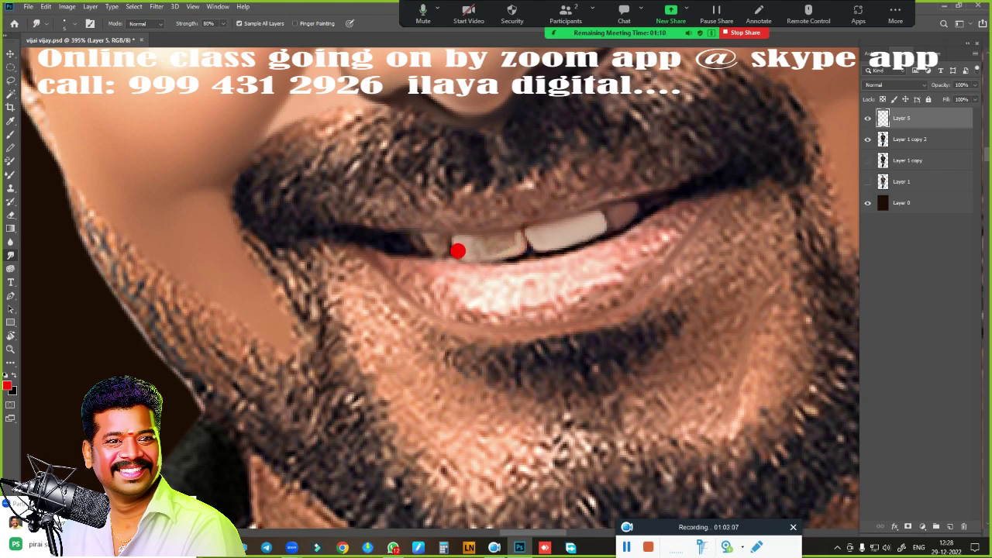
{"action": "left_click_drag", "start_coordinate": [474, 238], "coordinate": [506, 233]}
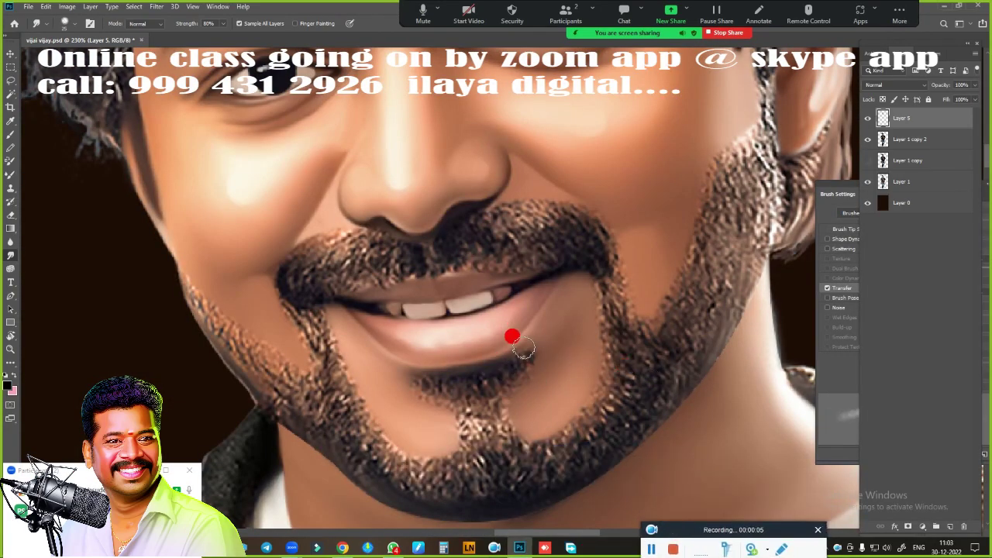
Step: Smudge the beard edge below the lower lip and across the chin into soft strands
{"action": "scroll", "coordinate": [511, 336], "scroll_direction": "down", "scroll_amount": 5}
{"action": "scroll", "coordinate": [476, 336], "scroll_direction": "up", "scroll_amount": 3}
{"action": "scroll", "coordinate": [520, 292], "scroll_direction": "up", "scroll_amount": 2}
{"action": "scroll", "coordinate": [538, 334], "scroll_direction": "up", "scroll_amount": 2}
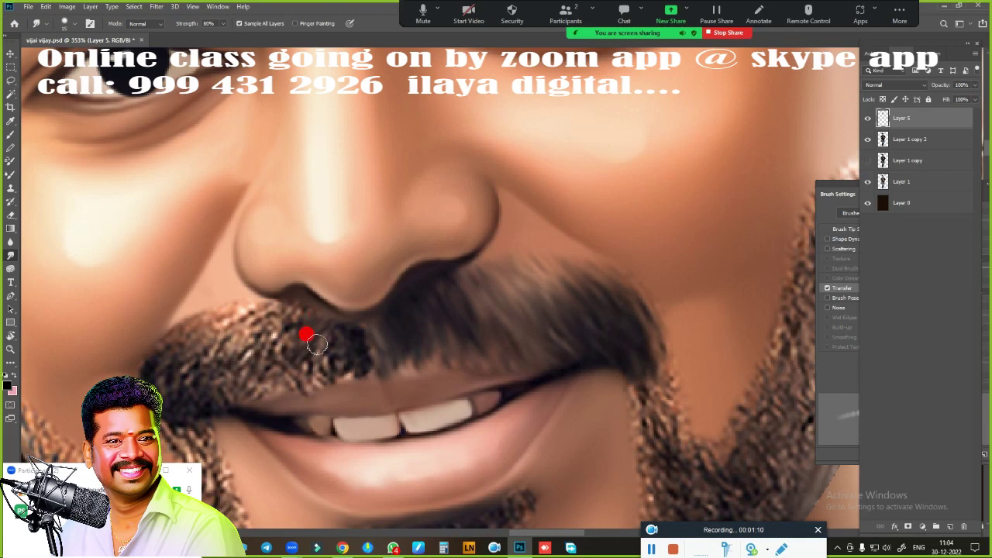
{"action": "left_click_drag", "start_coordinate": [369, 358], "coordinate": [534, 226]}
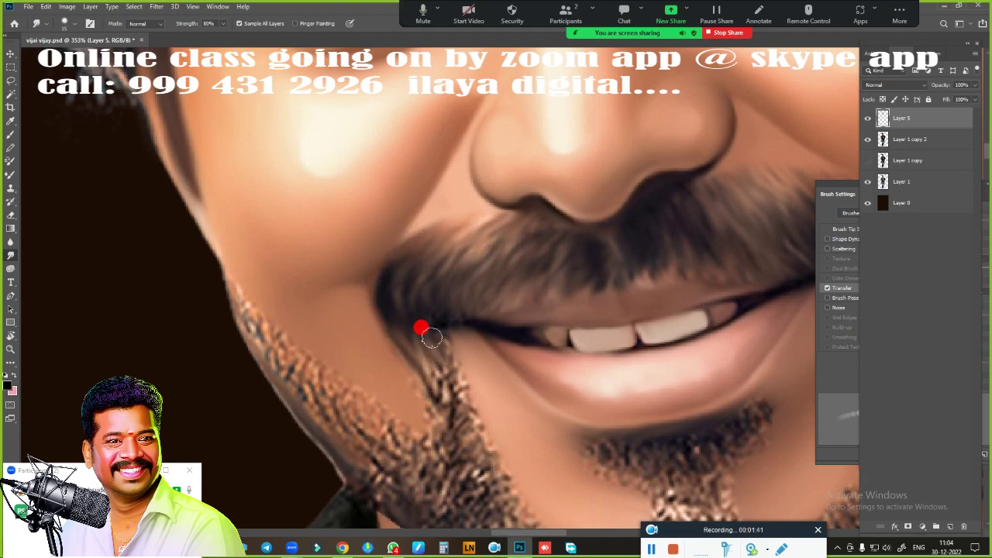
{"action": "left_click_drag", "start_coordinate": [598, 398], "coordinate": [279, 306]}
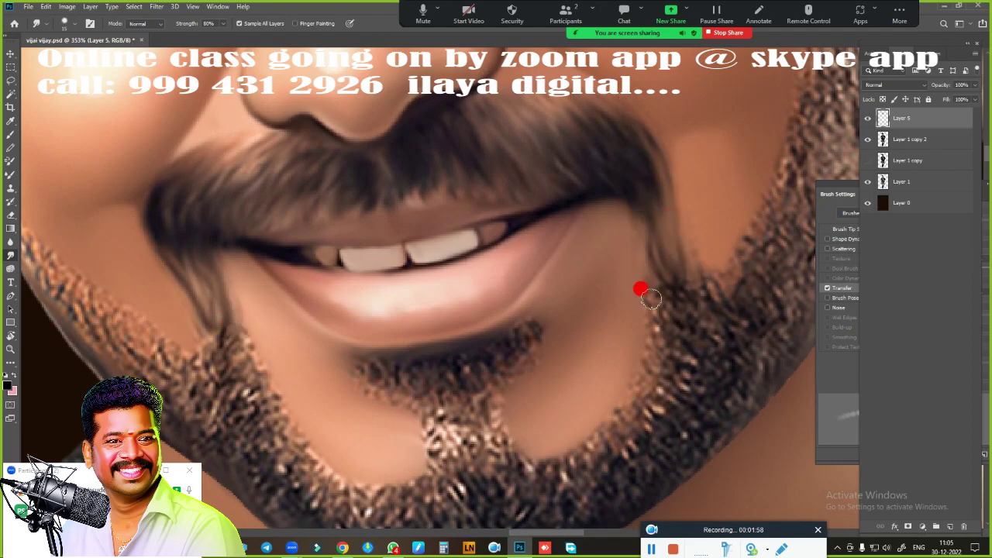
{"action": "scroll", "coordinate": [416, 269], "scroll_direction": "down", "scroll_amount": 5}
{"action": "scroll", "coordinate": [624, 244], "scroll_direction": "up", "scroll_amount": 3}
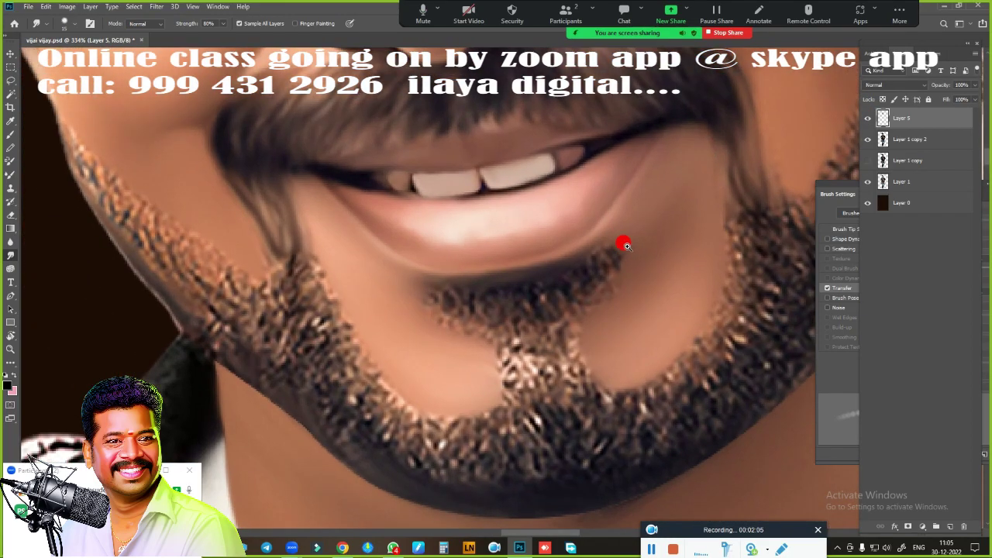
{"action": "scroll", "coordinate": [538, 265], "scroll_direction": "up", "scroll_amount": 1}
{"action": "scroll", "coordinate": [500, 281], "scroll_direction": "up", "scroll_amount": 1}
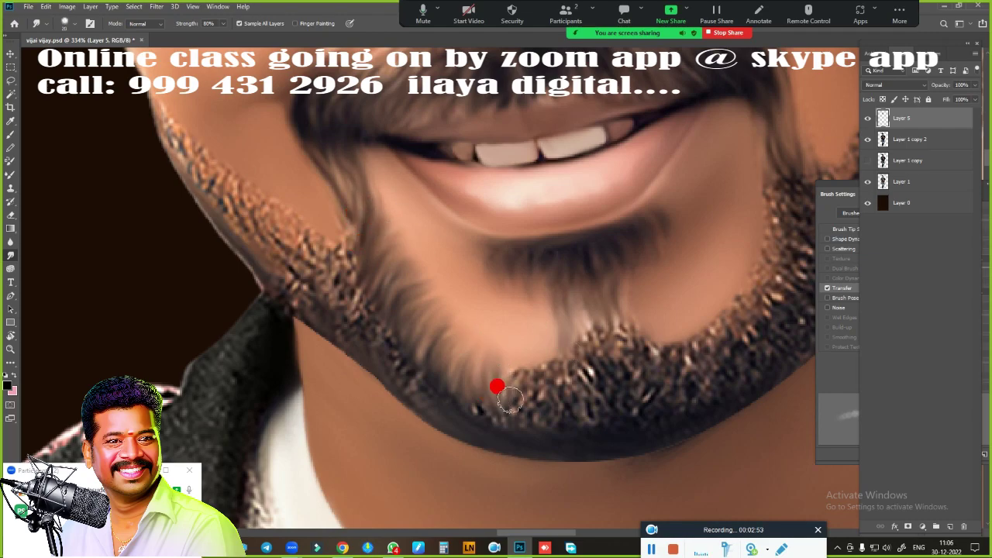
{"action": "left_click_drag", "start_coordinate": [509, 400], "coordinate": [563, 387]}
{"action": "left_click_drag", "start_coordinate": [458, 310], "coordinate": [612, 333]}
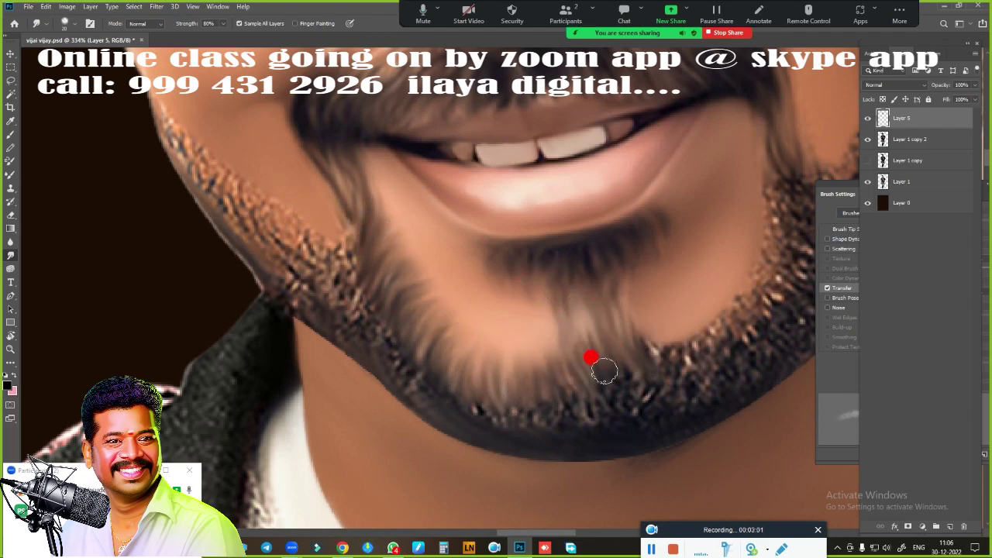
{"action": "left_click_drag", "start_coordinate": [605, 371], "coordinate": [589, 299]}
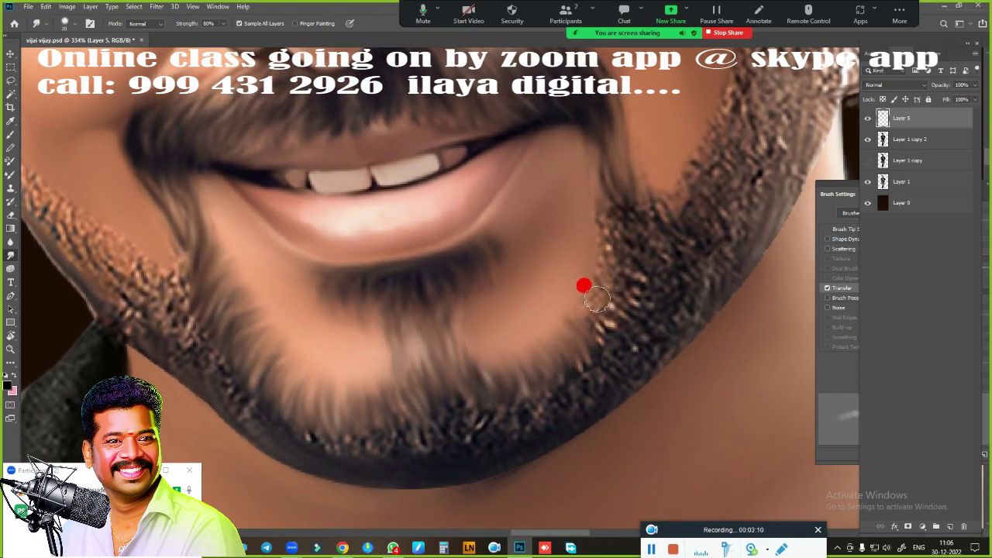
{"action": "scroll", "coordinate": [611, 253], "scroll_direction": "down", "scroll_amount": 3}
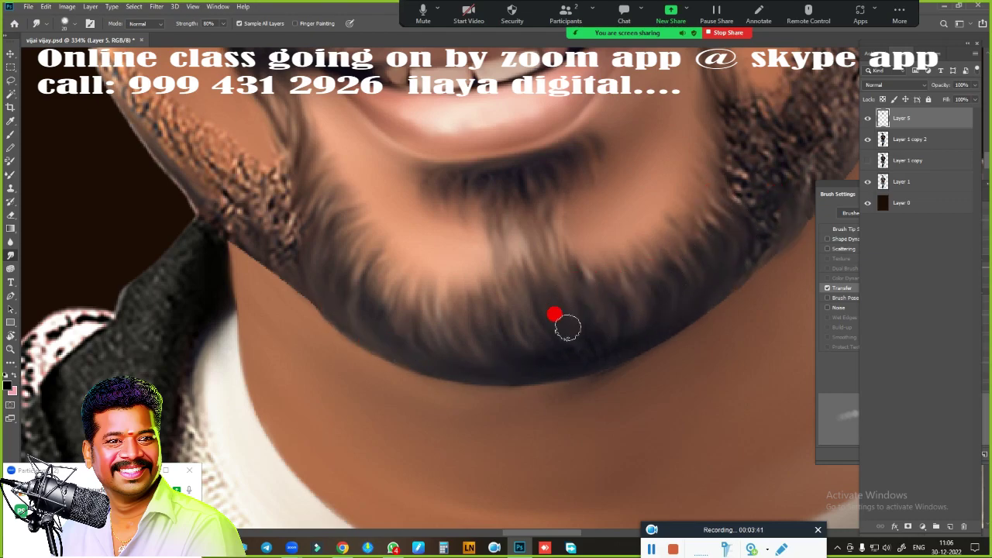
Step: Smudge the stubble along the left jawline, down to the chin and the right jaw edge
{"action": "scroll", "coordinate": [200, 158], "scroll_direction": "up", "scroll_amount": 3}
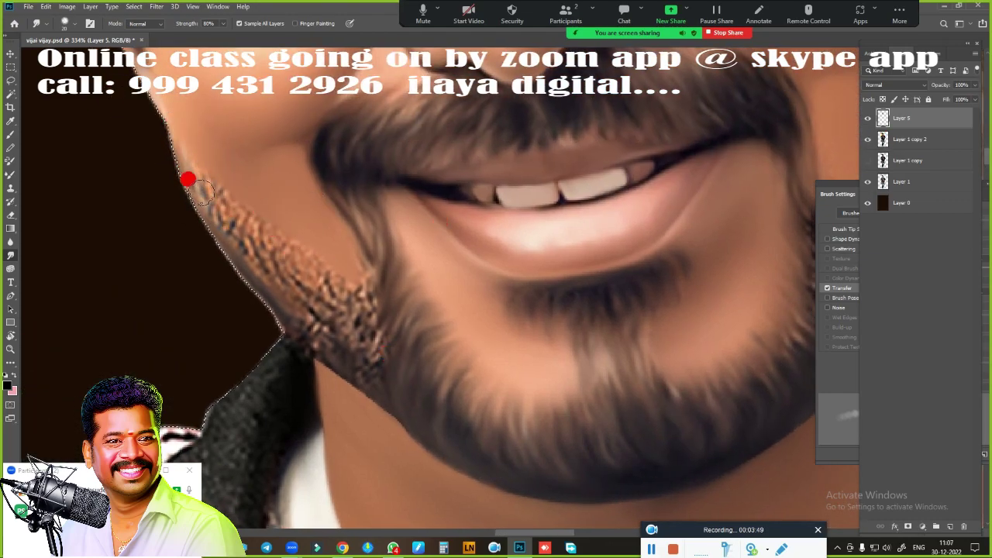
{"action": "mouse_move", "coordinate": [252, 191]}
{"action": "left_mouse_down"}
{"action": "mouse_move", "coordinate": [351, 276]}
{"action": "mouse_move", "coordinate": [258, 293]}
{"action": "mouse_move", "coordinate": [265, 266]}
{"action": "mouse_move", "coordinate": [299, 333]}
{"action": "left_mouse_up"}
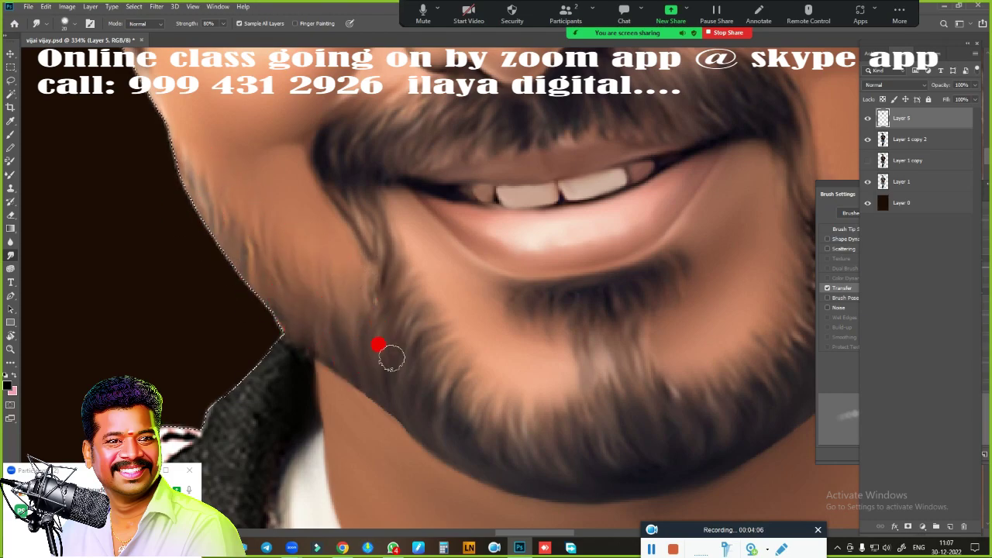
{"action": "scroll", "coordinate": [473, 455], "scroll_direction": "right", "scroll_amount": 5}
{"action": "scroll", "coordinate": [605, 224], "scroll_direction": "up", "scroll_amount": 3}
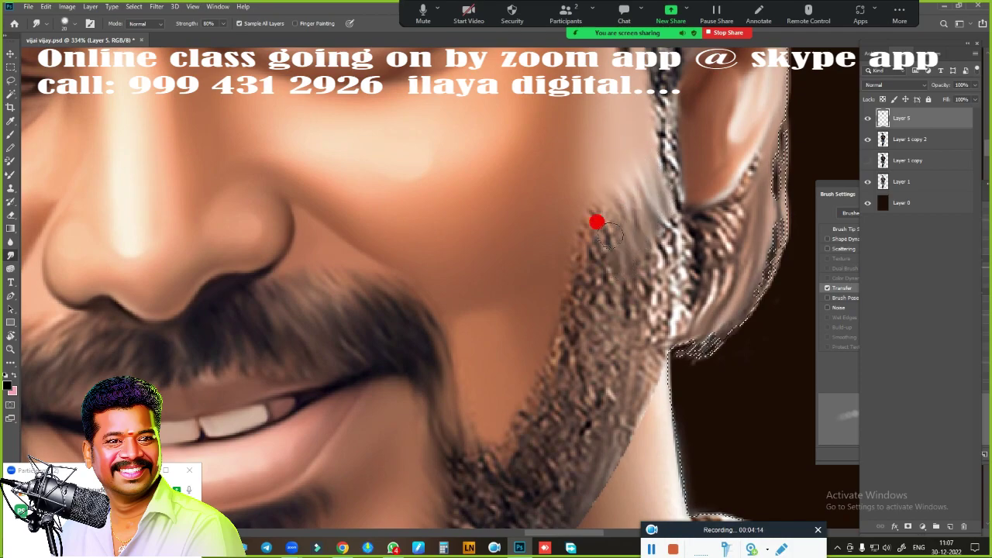
{"action": "left_click_drag", "start_coordinate": [596, 224], "coordinate": [561, 400]}
{"action": "left_click_drag", "start_coordinate": [531, 457], "coordinate": [458, 439]}
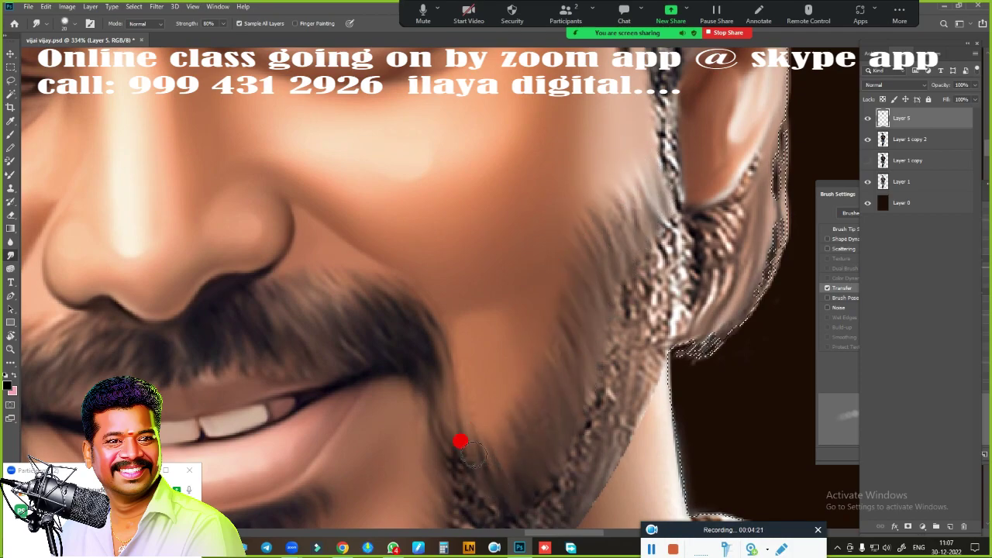
{"action": "mouse_move", "coordinate": [642, 126]}
{"action": "left_mouse_down"}
{"action": "mouse_move", "coordinate": [661, 206]}
{"action": "mouse_move", "coordinate": [642, 242]}
{"action": "mouse_move", "coordinate": [613, 359]}
{"action": "left_mouse_up"}
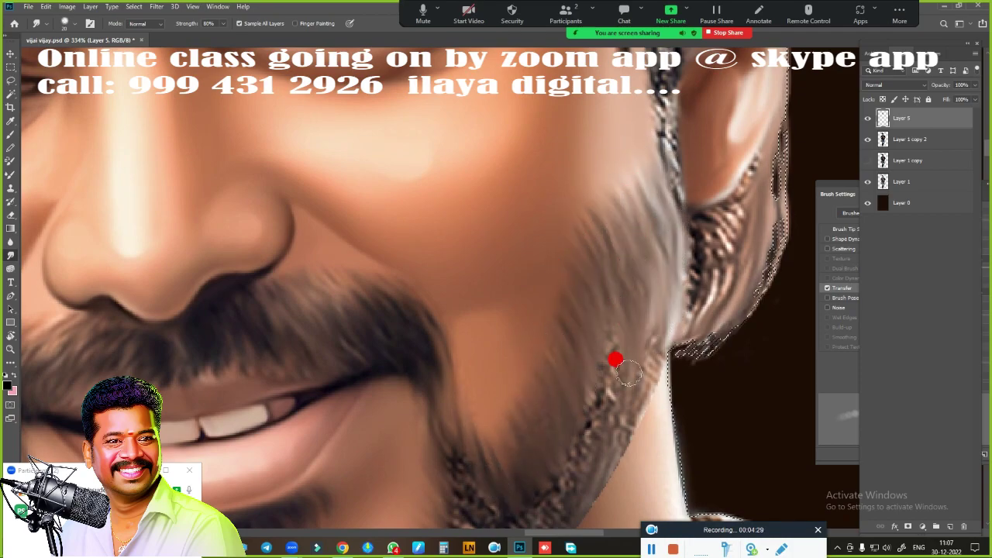
Step: Smooth the stubble along the cheek beside the ear
{"action": "scroll", "coordinate": [624, 377], "scroll_direction": "down", "scroll_amount": 3}
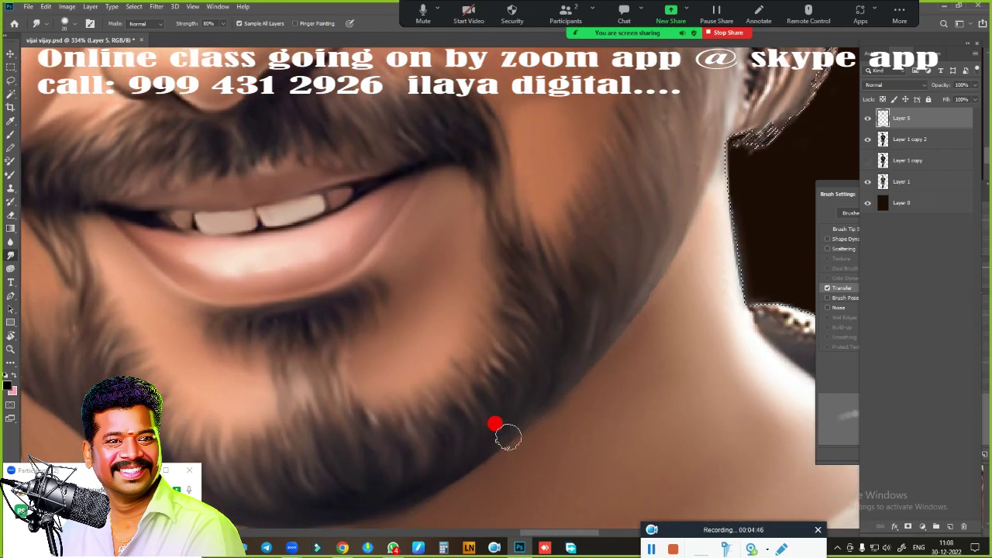
{"action": "scroll", "coordinate": [553, 380], "scroll_direction": "up", "scroll_amount": 3}
{"action": "scroll", "coordinate": [671, 153], "scroll_direction": "up", "scroll_amount": 2}
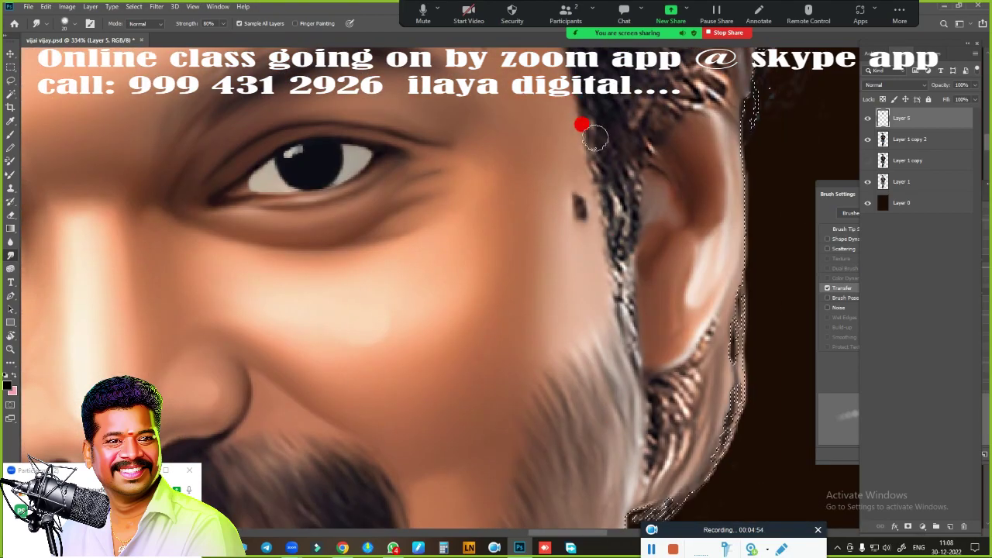
{"action": "mouse_move", "coordinate": [581, 124]}
{"action": "left_mouse_down"}
{"action": "mouse_move", "coordinate": [605, 250]}
{"action": "mouse_move", "coordinate": [624, 221]}
{"action": "mouse_move", "coordinate": [625, 268]}
{"action": "mouse_move", "coordinate": [646, 270]}
{"action": "mouse_move", "coordinate": [644, 341]}
{"action": "mouse_move", "coordinate": [620, 323]}
{"action": "mouse_move", "coordinate": [658, 332]}
{"action": "left_mouse_up"}
{"action": "scroll", "coordinate": [619, 247], "scroll_direction": "down", "scroll_amount": 2}
{"action": "scroll", "coordinate": [671, 301], "scroll_direction": "down", "scroll_amount": 5}
Step: Smear the hair along the forehead edge and left hairline into smooth streaks
{"action": "scroll", "coordinate": [564, 247], "scroll_direction": "up", "scroll_amount": 4}
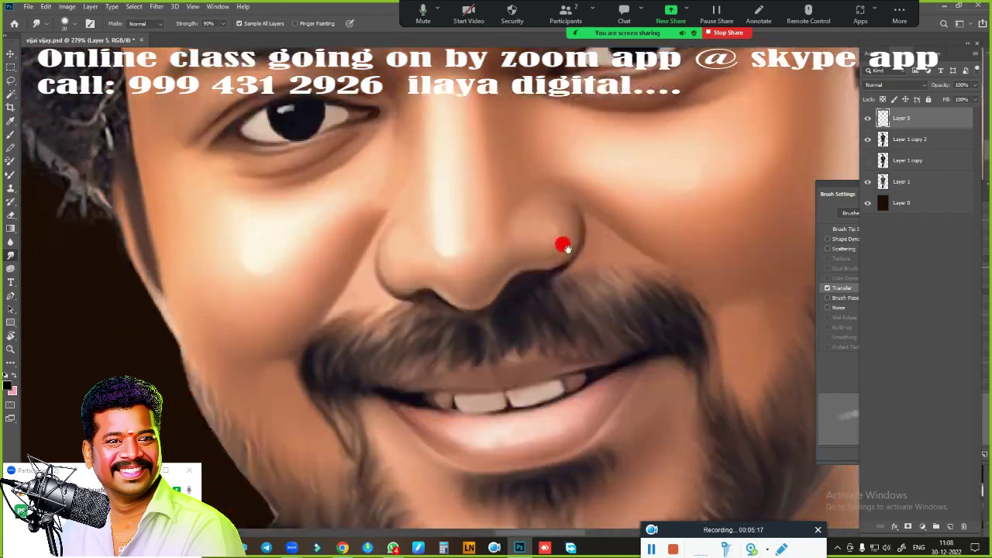
{"action": "scroll", "coordinate": [564, 246], "scroll_direction": "down", "scroll_amount": 3}
{"action": "scroll", "coordinate": [374, 308], "scroll_direction": "down", "scroll_amount": 2}
{"action": "scroll", "coordinate": [519, 354], "scroll_direction": "up", "scroll_amount": 2}
{"action": "scroll", "coordinate": [571, 288], "scroll_direction": "up", "scroll_amount": 3}
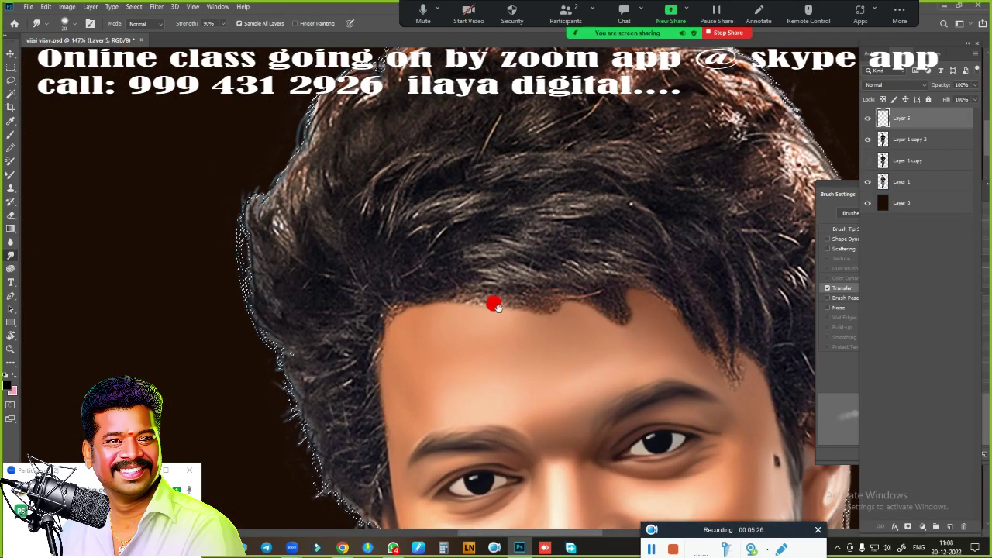
{"action": "scroll", "coordinate": [494, 304], "scroll_direction": "up", "scroll_amount": 2}
{"action": "scroll", "coordinate": [403, 317], "scroll_direction": "up", "scroll_amount": 2}
{"action": "scroll", "coordinate": [476, 210], "scroll_direction": "down", "scroll_amount": 3}
{"action": "scroll", "coordinate": [465, 287], "scroll_direction": "up", "scroll_amount": 3}
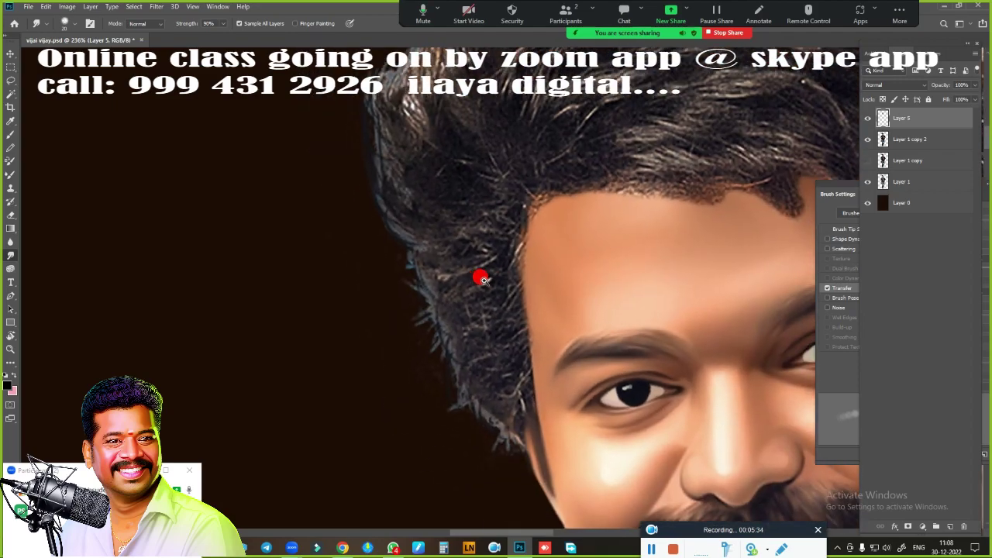
{"action": "scroll", "coordinate": [482, 280], "scroll_direction": "up", "scroll_amount": 2}
{"action": "mouse_move", "coordinate": [485, 201]}
{"action": "left_mouse_down"}
{"action": "mouse_move", "coordinate": [541, 133]}
{"action": "mouse_move", "coordinate": [474, 246]}
{"action": "mouse_move", "coordinate": [515, 213]}
{"action": "left_mouse_up"}
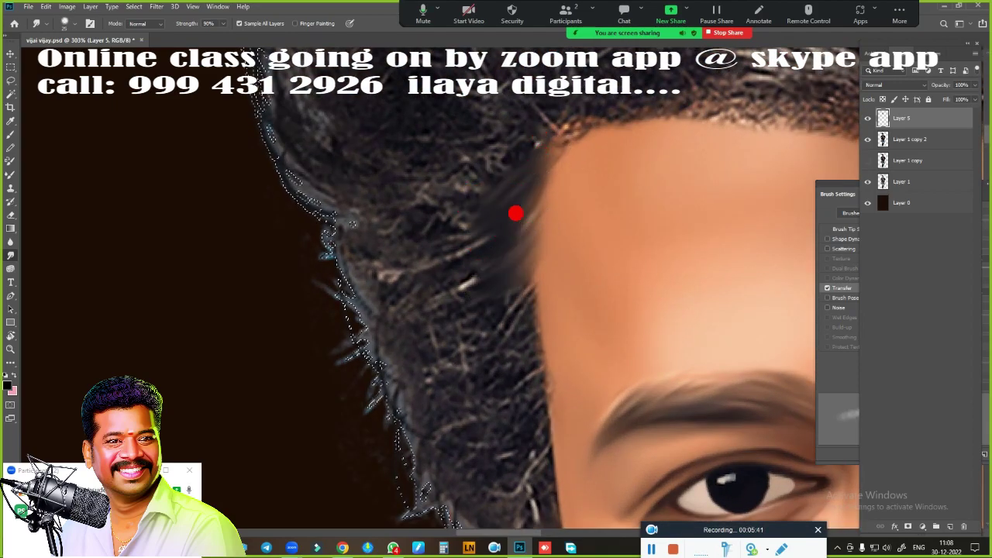
{"action": "scroll", "coordinate": [515, 213], "scroll_direction": "down", "scroll_amount": 1}
{"action": "mouse_move", "coordinate": [534, 162]}
{"action": "left_mouse_down"}
{"action": "mouse_move", "coordinate": [558, 274]}
{"action": "mouse_move", "coordinate": [534, 350]}
{"action": "mouse_move", "coordinate": [465, 127]}
{"action": "mouse_move", "coordinate": [498, 190]}
{"action": "mouse_move", "coordinate": [395, 264]}
{"action": "mouse_move", "coordinate": [525, 290]}
{"action": "mouse_move", "coordinate": [527, 361]}
{"action": "mouse_move", "coordinate": [460, 359]}
{"action": "mouse_move", "coordinate": [305, 251]}
{"action": "mouse_move", "coordinate": [317, 317]}
{"action": "mouse_move", "coordinate": [316, 232]}
{"action": "mouse_move", "coordinate": [341, 108]}
{"action": "mouse_move", "coordinate": [262, 111]}
{"action": "mouse_move", "coordinate": [274, 311]}
{"action": "mouse_move", "coordinate": [238, 222]}
{"action": "mouse_move", "coordinate": [396, 343]}
{"action": "mouse_move", "coordinate": [470, 363]}
{"action": "mouse_move", "coordinate": [372, 427]}
{"action": "mouse_move", "coordinate": [274, 255]}
{"action": "mouse_move", "coordinate": [478, 338]}
{"action": "mouse_move", "coordinate": [443, 365]}
{"action": "mouse_move", "coordinate": [314, 287]}
{"action": "left_mouse_up"}
{"action": "scroll", "coordinate": [421, 376], "scroll_direction": "up", "scroll_amount": 5}
{"action": "scroll", "coordinate": [316, 232], "scroll_direction": "up", "scroll_amount": 1}
{"action": "scroll", "coordinate": [238, 222], "scroll_direction": "up", "scroll_amount": 2}
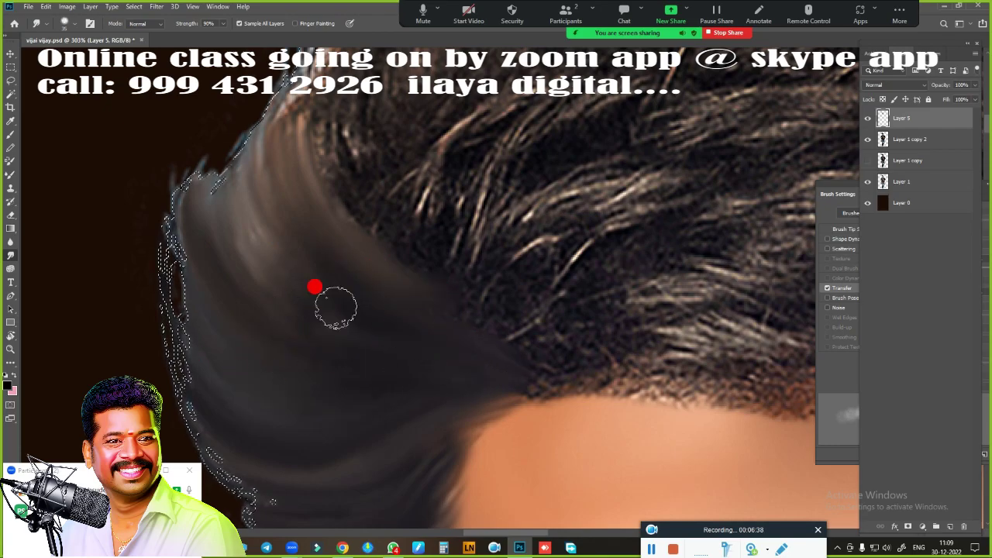
Step: Smudge the hair on top of the head and the curly right edge into soft strands
{"action": "scroll", "coordinate": [527, 310], "scroll_direction": "down", "scroll_amount": 5}
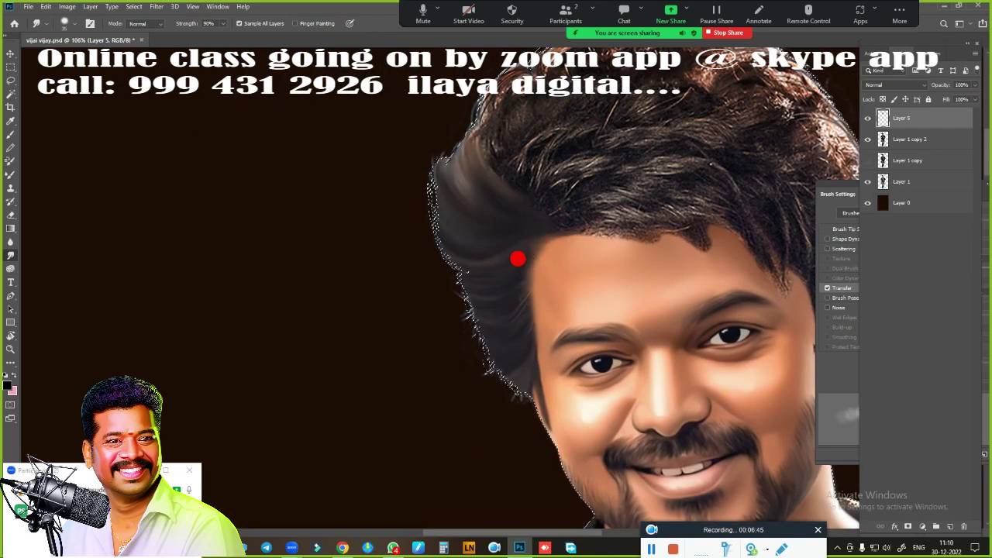
{"action": "scroll", "coordinate": [543, 294], "scroll_direction": "up", "scroll_amount": 2}
{"action": "scroll", "coordinate": [573, 287], "scroll_direction": "up", "scroll_amount": 1}
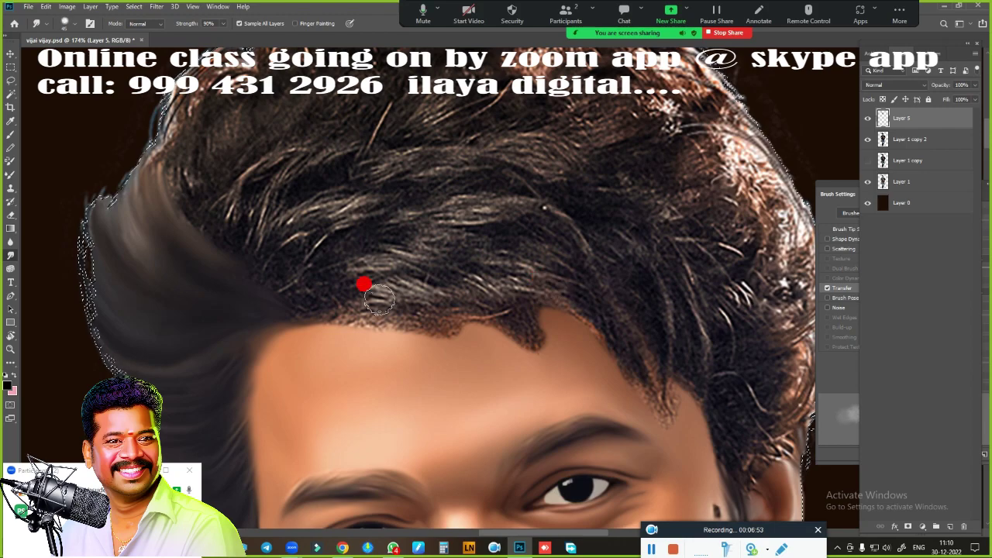
{"action": "mouse_move", "coordinate": [374, 295]}
{"action": "left_mouse_down"}
{"action": "mouse_move", "coordinate": [398, 261]}
{"action": "mouse_move", "coordinate": [360, 295]}
{"action": "mouse_move", "coordinate": [507, 310]}
{"action": "mouse_move", "coordinate": [523, 259]}
{"action": "mouse_move", "coordinate": [617, 255]}
{"action": "mouse_move", "coordinate": [677, 271]}
{"action": "mouse_move", "coordinate": [587, 273]}
{"action": "mouse_move", "coordinate": [569, 302]}
{"action": "mouse_move", "coordinate": [427, 256]}
{"action": "mouse_move", "coordinate": [354, 283]}
{"action": "mouse_move", "coordinate": [332, 232]}
{"action": "mouse_move", "coordinate": [553, 228]}
{"action": "mouse_move", "coordinate": [642, 213]}
{"action": "mouse_move", "coordinate": [546, 157]}
{"action": "left_mouse_up"}
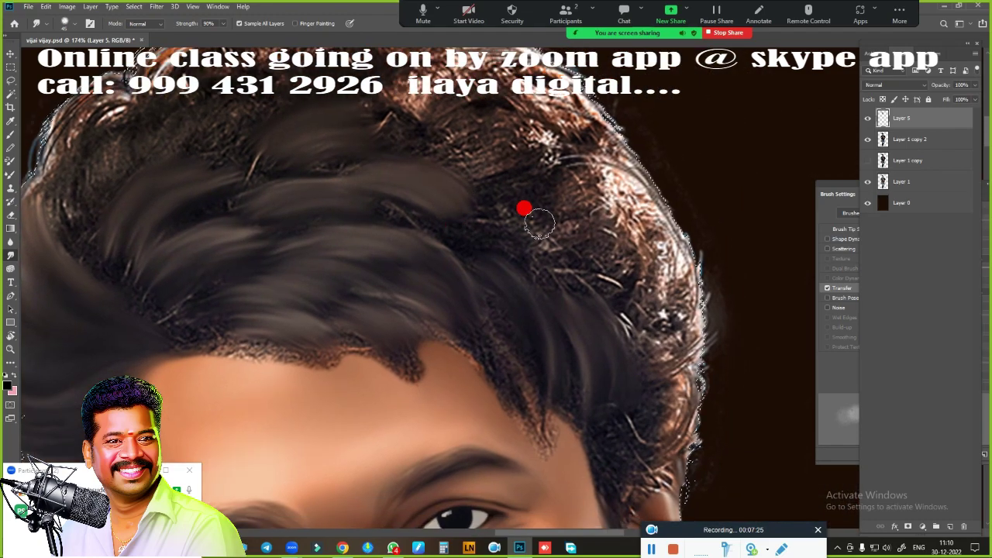
{"action": "mouse_move", "coordinate": [522, 209]}
{"action": "left_mouse_down"}
{"action": "mouse_move", "coordinate": [558, 226]}
{"action": "mouse_move", "coordinate": [516, 210]}
{"action": "mouse_move", "coordinate": [498, 160]}
{"action": "mouse_move", "coordinate": [376, 122]}
{"action": "mouse_move", "coordinate": [538, 124]}
{"action": "mouse_move", "coordinate": [651, 222]}
{"action": "mouse_move", "coordinate": [646, 282]}
{"action": "mouse_move", "coordinate": [524, 184]}
{"action": "mouse_move", "coordinate": [514, 290]}
{"action": "left_mouse_up"}
{"action": "mouse_move", "coordinate": [303, 301]}
{"action": "left_mouse_down"}
{"action": "mouse_move", "coordinate": [355, 237]}
{"action": "mouse_move", "coordinate": [468, 184]}
{"action": "mouse_move", "coordinate": [395, 333]}
{"action": "left_mouse_up"}
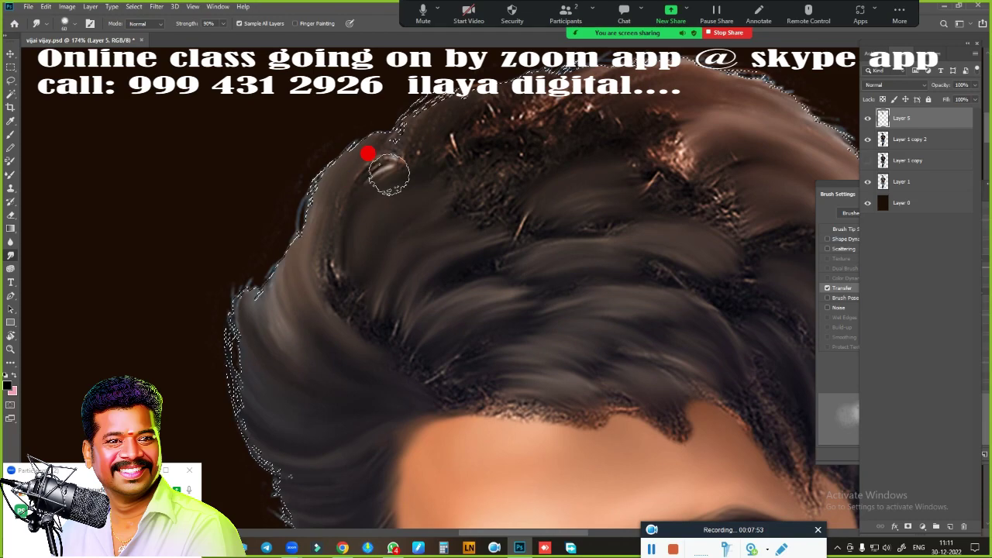
{"action": "mouse_move", "coordinate": [367, 152]}
{"action": "left_mouse_down"}
{"action": "mouse_move", "coordinate": [503, 85]}
{"action": "mouse_move", "coordinate": [427, 144]}
{"action": "mouse_move", "coordinate": [394, 197]}
{"action": "mouse_move", "coordinate": [452, 183]}
{"action": "mouse_move", "coordinate": [341, 274]}
{"action": "mouse_move", "coordinate": [398, 352]}
{"action": "mouse_move", "coordinate": [599, 194]}
{"action": "mouse_move", "coordinate": [427, 346]}
{"action": "mouse_move", "coordinate": [500, 399]}
{"action": "left_mouse_up"}
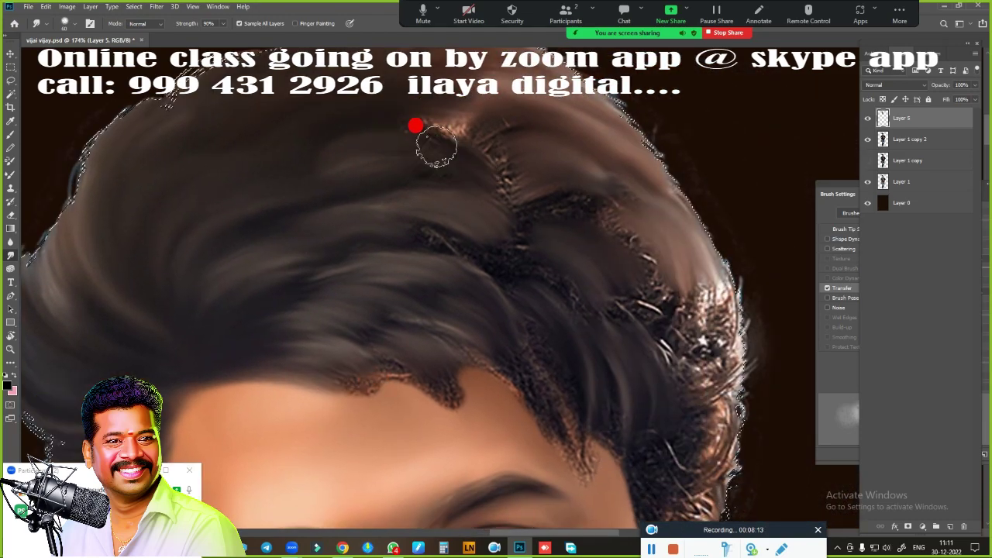
{"action": "mouse_move", "coordinate": [416, 126]}
{"action": "left_mouse_down"}
{"action": "mouse_move", "coordinate": [438, 144]}
{"action": "mouse_move", "coordinate": [369, 259]}
{"action": "mouse_move", "coordinate": [386, 299]}
{"action": "mouse_move", "coordinate": [369, 377]}
{"action": "mouse_move", "coordinate": [421, 344]}
{"action": "mouse_move", "coordinate": [475, 250]}
{"action": "mouse_move", "coordinate": [461, 161]}
{"action": "left_mouse_up"}
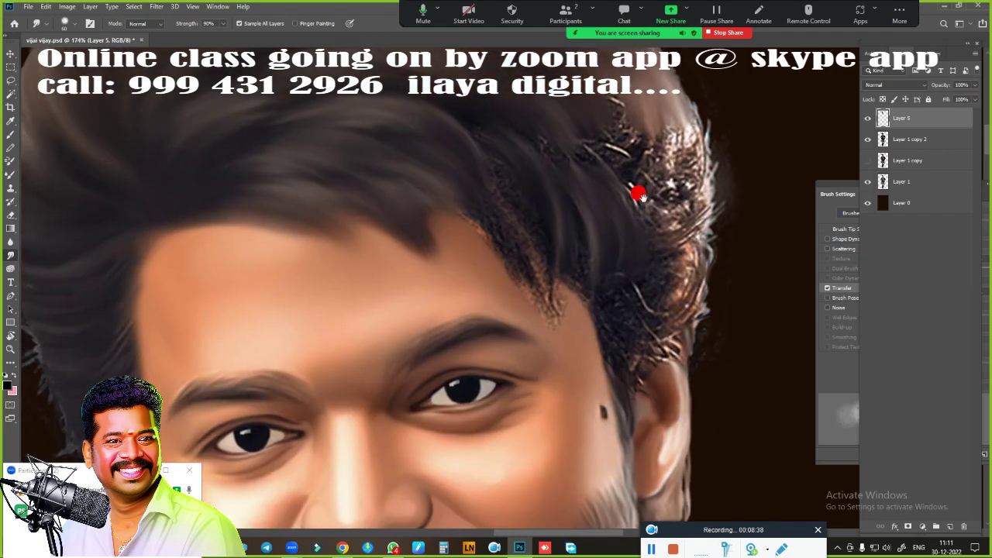
{"action": "mouse_move", "coordinate": [589, 301]}
{"action": "left_mouse_down"}
{"action": "mouse_move", "coordinate": [623, 337]}
{"action": "mouse_move", "coordinate": [616, 410]}
{"action": "mouse_move", "coordinate": [700, 261]}
{"action": "mouse_move", "coordinate": [656, 288]}
{"action": "mouse_move", "coordinate": [655, 248]}
{"action": "mouse_move", "coordinate": [609, 321]}
{"action": "mouse_move", "coordinate": [494, 237]}
{"action": "mouse_move", "coordinate": [486, 201]}
{"action": "left_mouse_up"}
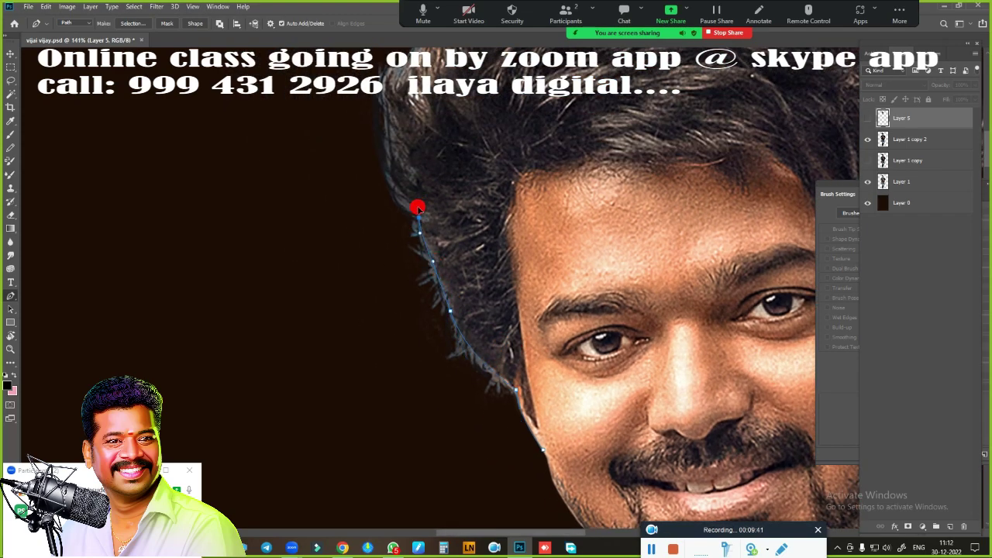
Step: Scroll the canvas to follow the hair outline around the top and right side
{"action": "scroll", "coordinate": [404, 227], "scroll_direction": "up", "scroll_amount": 5}
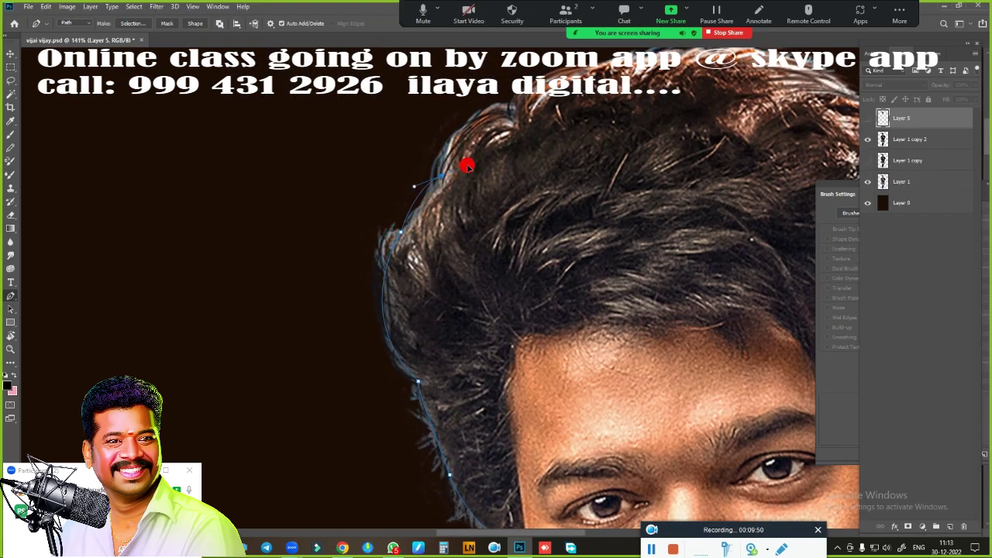
{"action": "scroll", "coordinate": [418, 286], "scroll_direction": "up", "scroll_amount": 4}
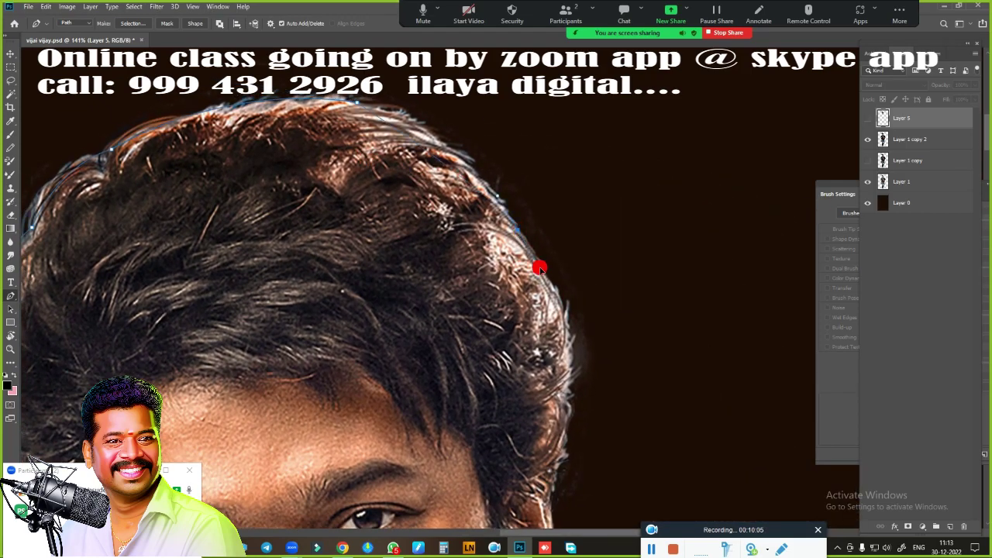
{"action": "scroll", "coordinate": [571, 380], "scroll_direction": "down", "scroll_amount": 5}
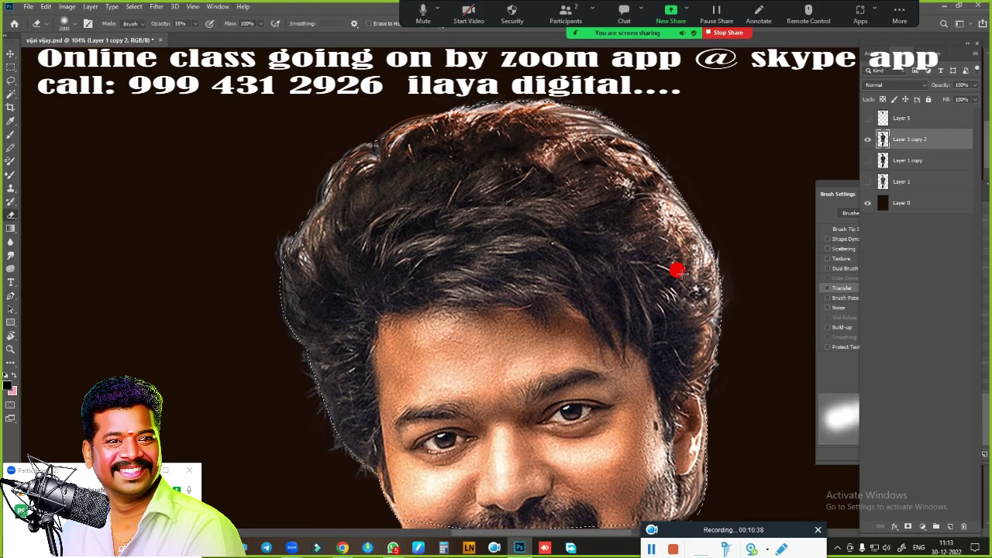
Step: Set full strength, select Layer 5, and smooth the hair's top outline
{"action": "left_click_drag", "start_coordinate": [190, 25], "coordinate": [223, 39]}
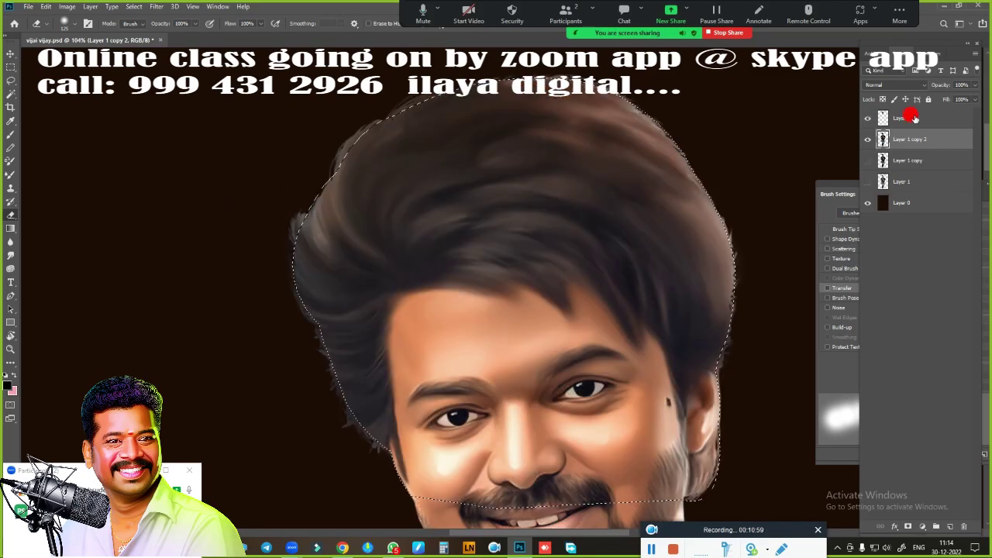
{"action": "left_click", "coordinate": [913, 117]}
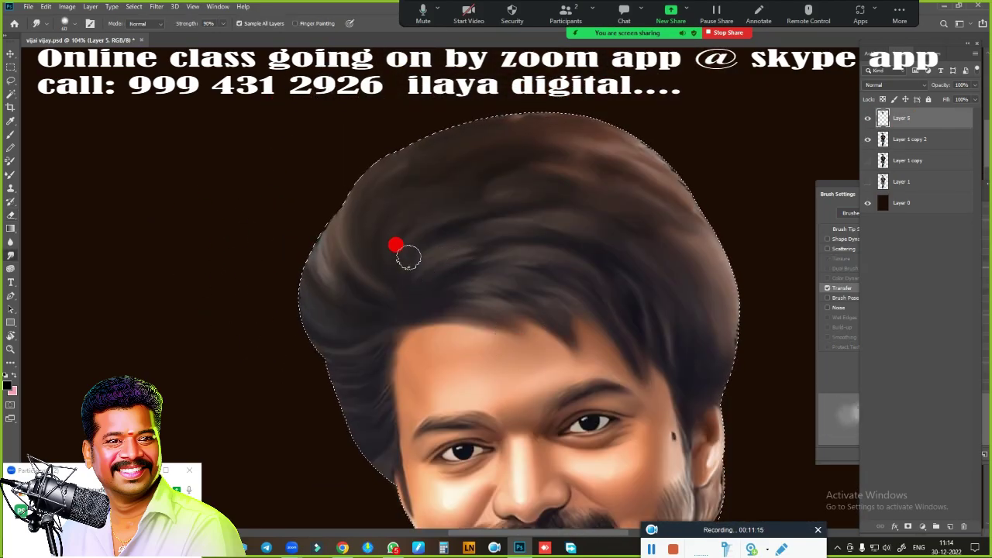
{"action": "mouse_move", "coordinate": [408, 258]}
{"action": "left_mouse_down"}
{"action": "mouse_move", "coordinate": [302, 301]}
{"action": "mouse_move", "coordinate": [364, 188]}
{"action": "mouse_move", "coordinate": [525, 126]}
{"action": "mouse_move", "coordinate": [737, 313]}
{"action": "mouse_move", "coordinate": [501, 111]}
{"action": "mouse_move", "coordinate": [661, 366]}
{"action": "left_mouse_up"}
Step: Finish smoothing the hair edge, clear the selection and view the whole figure
{"action": "scroll", "coordinate": [660, 366], "scroll_direction": "down", "scroll_amount": 5}
{"action": "left_click_drag", "start_coordinate": [644, 232], "coordinate": [644, 313]}
{"action": "key", "text": "ctrl+d"}
{"action": "key", "text": "ctrl+0"}
{"action": "left_click", "coordinate": [862, 145]}
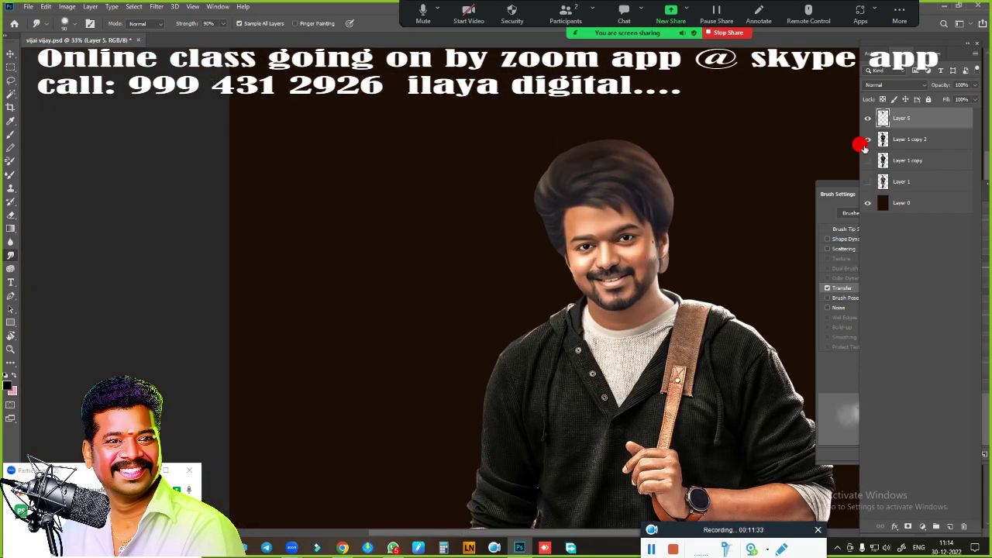
{"action": "left_click", "coordinate": [882, 160], "text": "ctrl"}
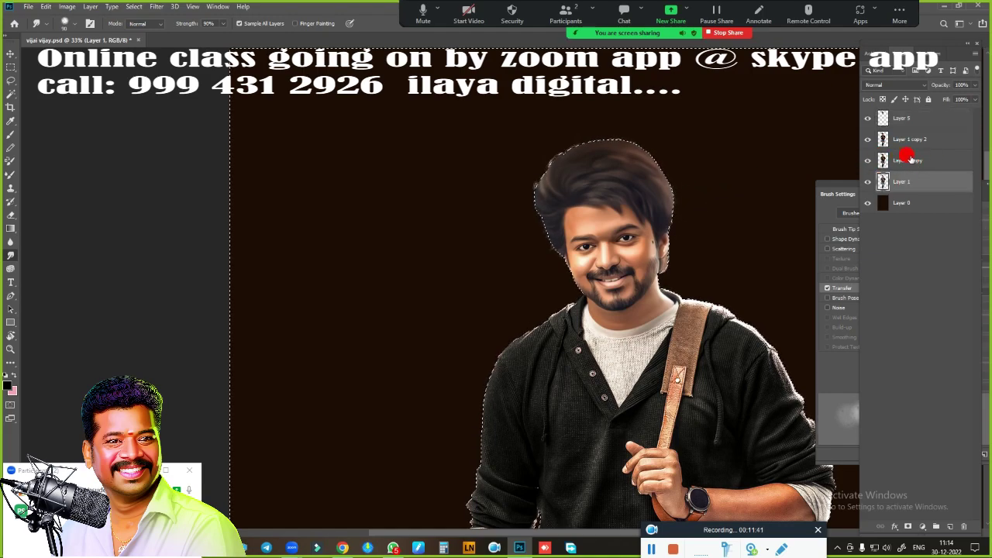
{"action": "left_click", "coordinate": [883, 118]}
{"action": "key", "text": "ctrl+d"}
Step: Merge a duplicate of the portrait layer into Layer 5 and bring up Hue/Saturation
{"action": "scroll", "coordinate": [686, 194], "scroll_direction": "down", "scroll_amount": 3}
{"action": "scroll", "coordinate": [687, 195], "scroll_direction": "up", "scroll_amount": 2}
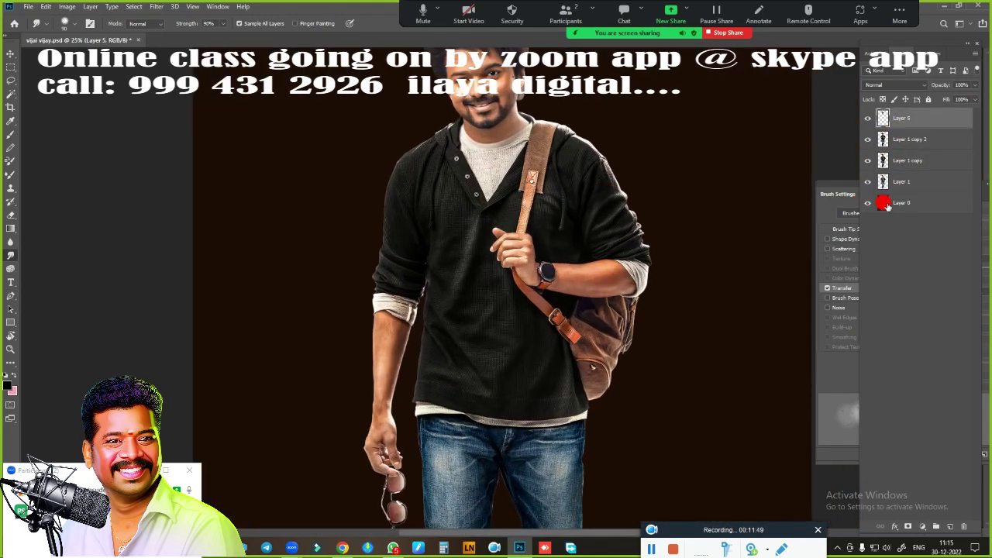
{"action": "scroll", "coordinate": [635, 179], "scroll_direction": "up", "scroll_amount": 2}
{"action": "scroll", "coordinate": [516, 209], "scroll_direction": "down", "scroll_amount": 3}
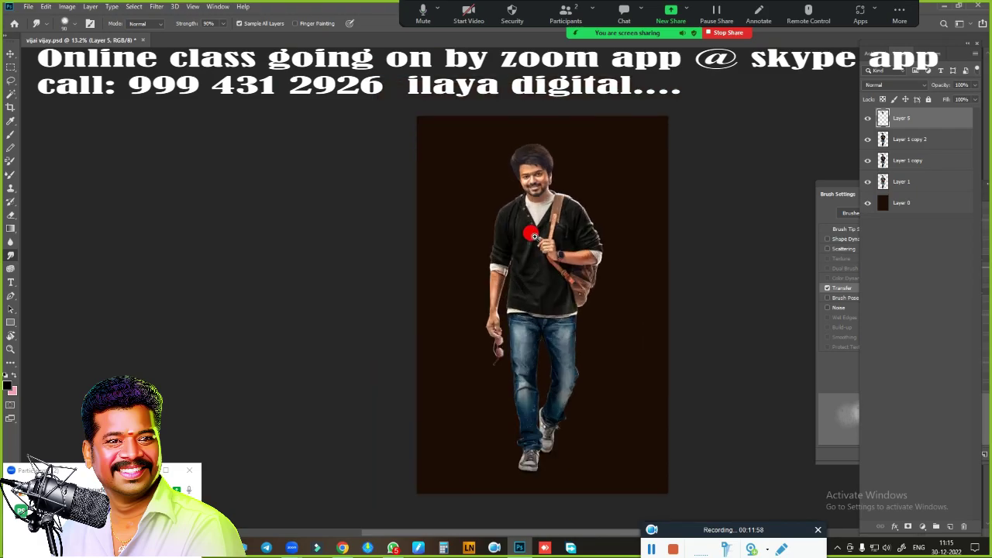
{"action": "scroll", "coordinate": [542, 272], "scroll_direction": "up", "scroll_amount": 8}
{"action": "scroll", "coordinate": [570, 310], "scroll_direction": "down", "scroll_amount": 3}
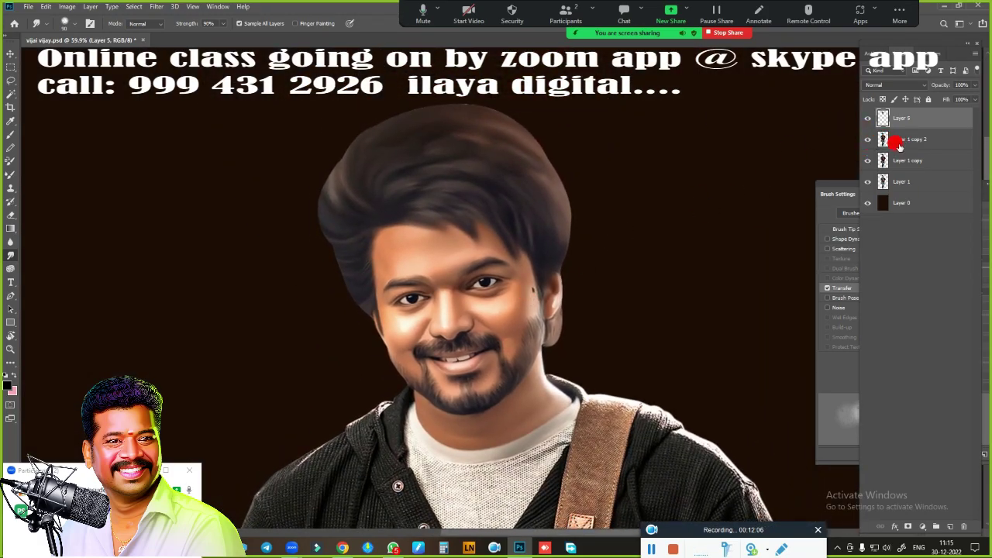
{"action": "left_click", "coordinate": [897, 144]}
{"action": "key", "text": "ctrl+j"}
{"action": "left_click", "coordinate": [901, 120], "text": "shift"}
{"action": "key", "text": "ctrl+e"}
{"action": "scroll", "coordinate": [608, 238], "scroll_direction": "up", "scroll_amount": 2}
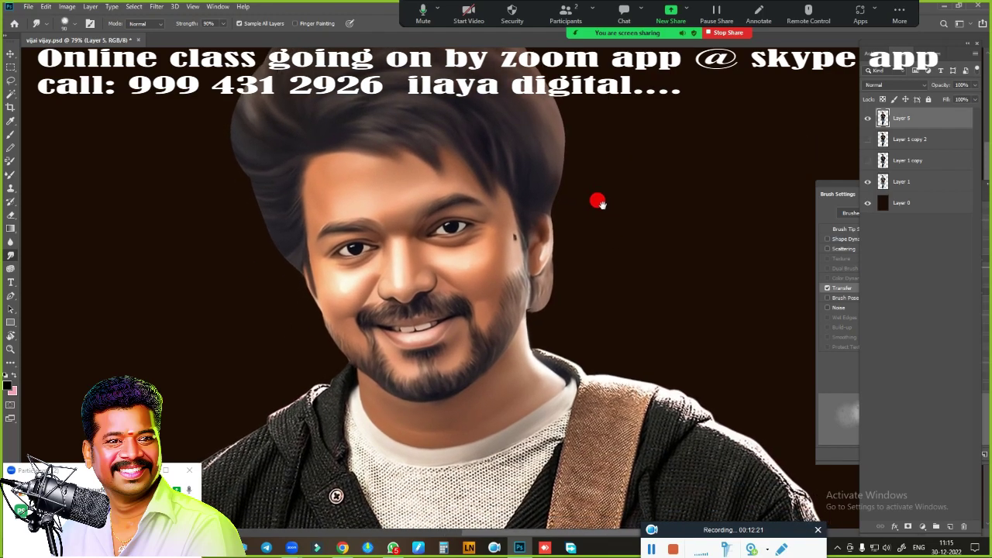
{"action": "key", "text": "ctrl+u"}
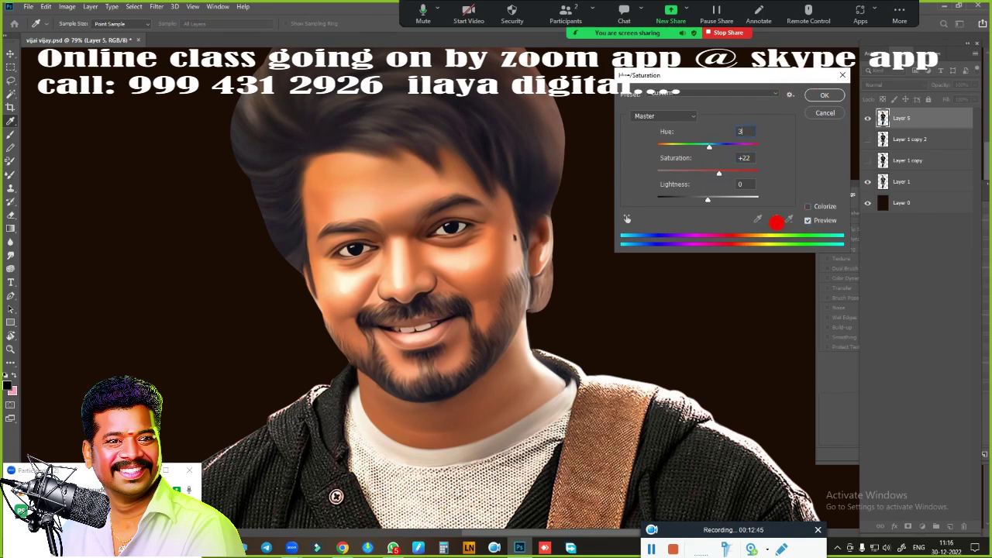
Step: Apply the +22 saturation boost, then select the highlights with Color Range
{"action": "left_click", "coordinate": [816, 103]}
{"action": "left_click", "coordinate": [134, 7]}
{"action": "left_click", "coordinate": [155, 118]}
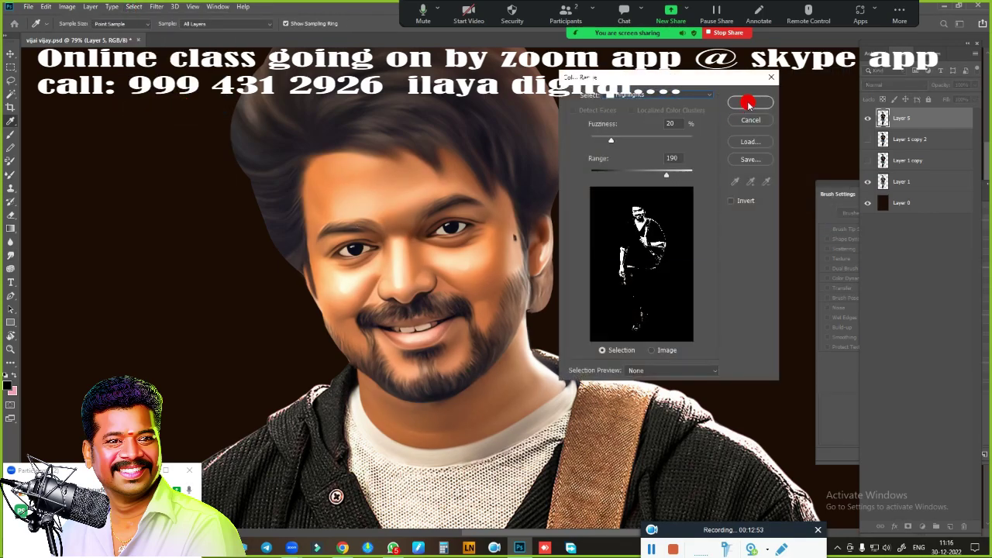
{"action": "left_click", "coordinate": [752, 100]}
Step: Shift the selected face highlights toward Blue +40 in Color Balance, then deselect
{"action": "key", "text": "ctrl+b"}
{"action": "left_click", "coordinate": [744, 185]}
{"action": "left_click_drag", "start_coordinate": [715, 156], "coordinate": [729, 156]}
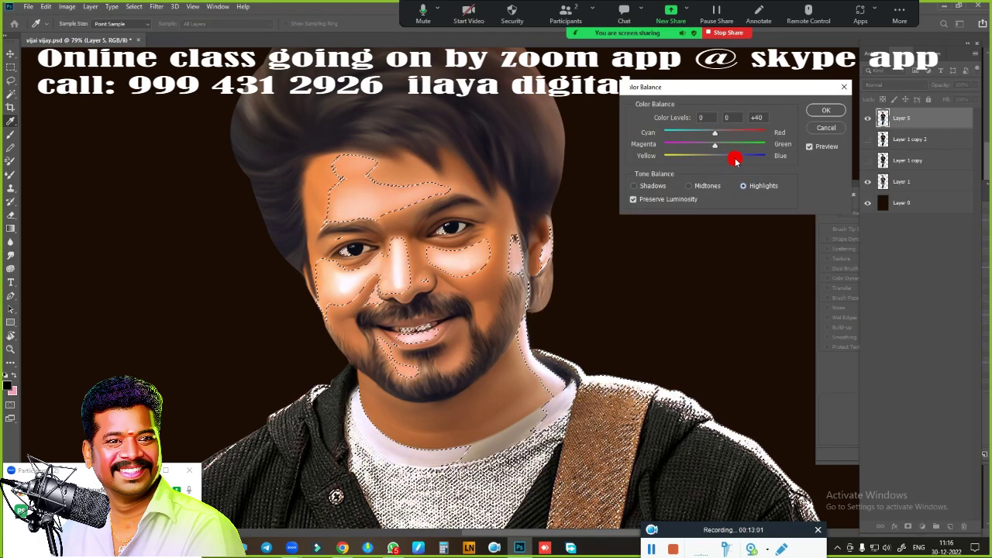
{"action": "left_click", "coordinate": [824, 111]}
{"action": "key", "text": "ctrl+d"}
Step: Hide Layer 1 copy 2 and duplicate Layer 5 into a new copy
{"action": "left_click", "coordinate": [867, 120]}
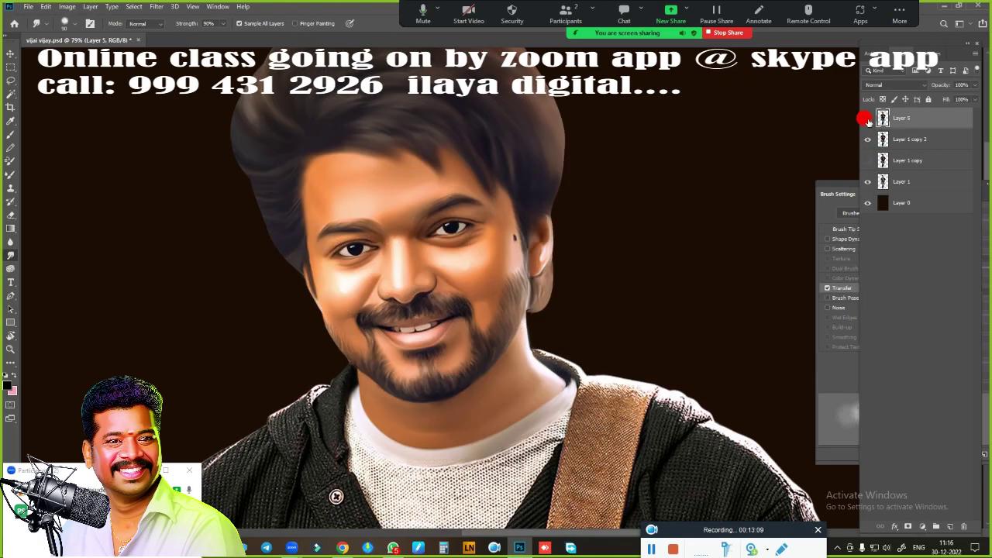
{"action": "left_click", "coordinate": [869, 140]}
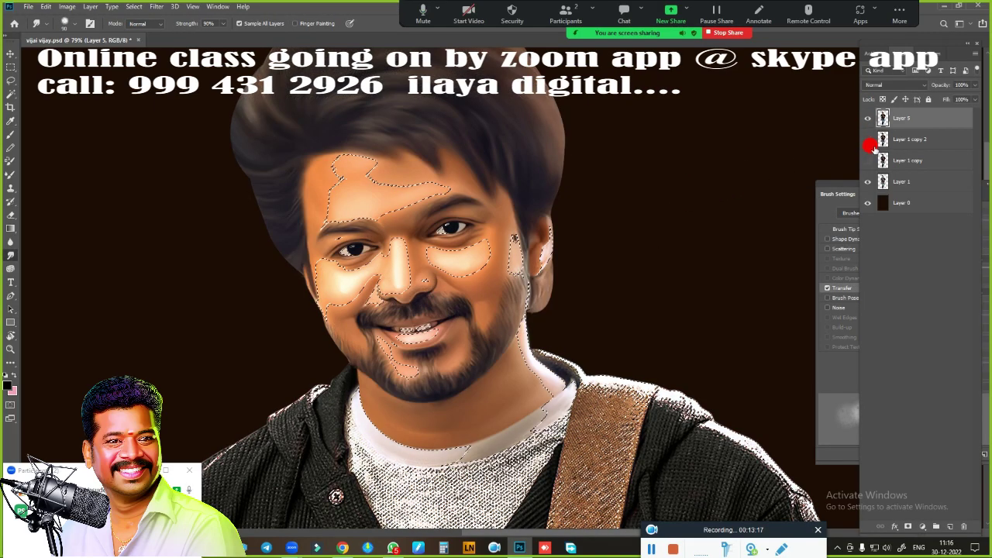
{"action": "key", "text": "ctrl+j"}
{"action": "key", "text": "ctrl+b"}
{"action": "left_click", "coordinate": [826, 130]}
{"action": "key", "text": "ctrl+u"}
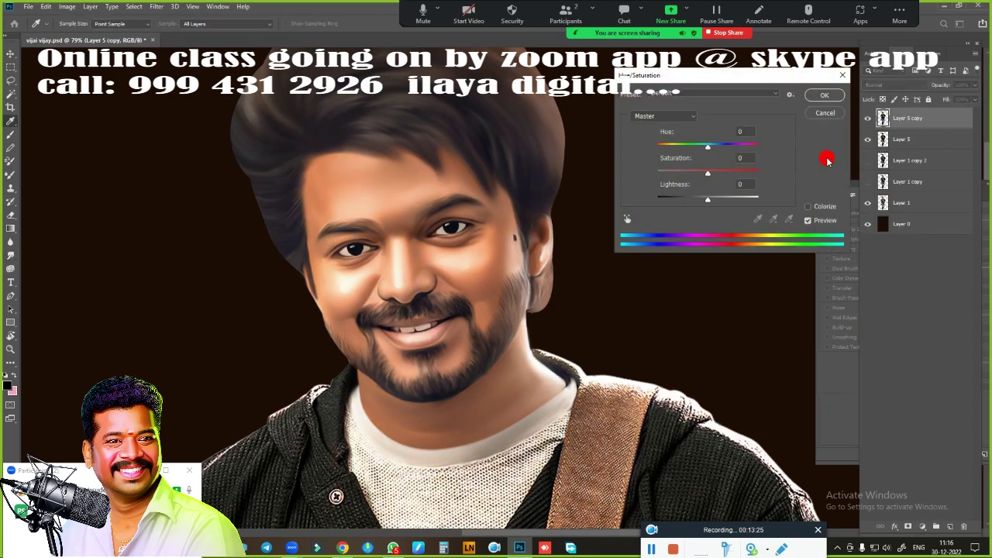
{"action": "key", "text": "Escape"}
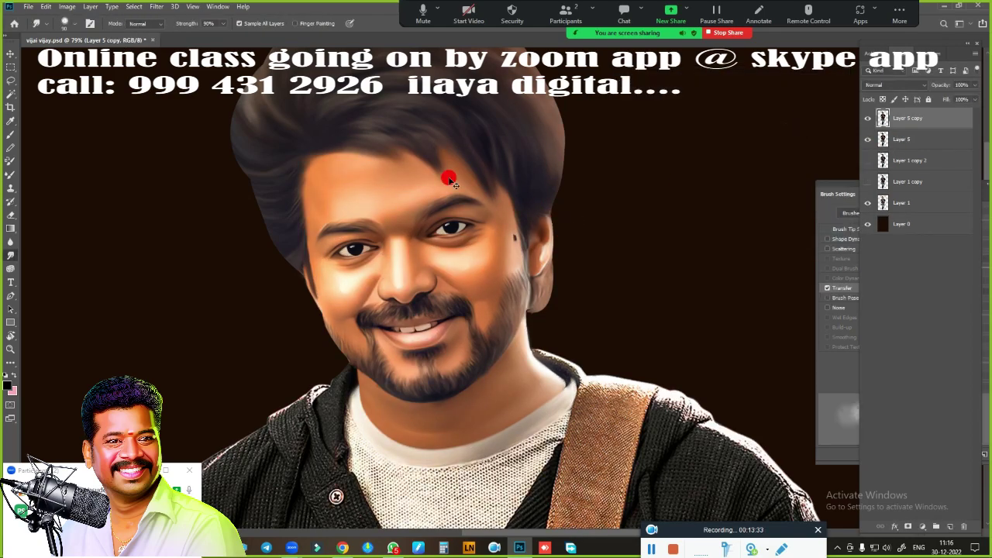
Step: Restore the face selection and push its midtones toward Blue +28
{"action": "key", "text": "ctrl+shift+d"}
{"action": "key", "text": "ctrl+b"}
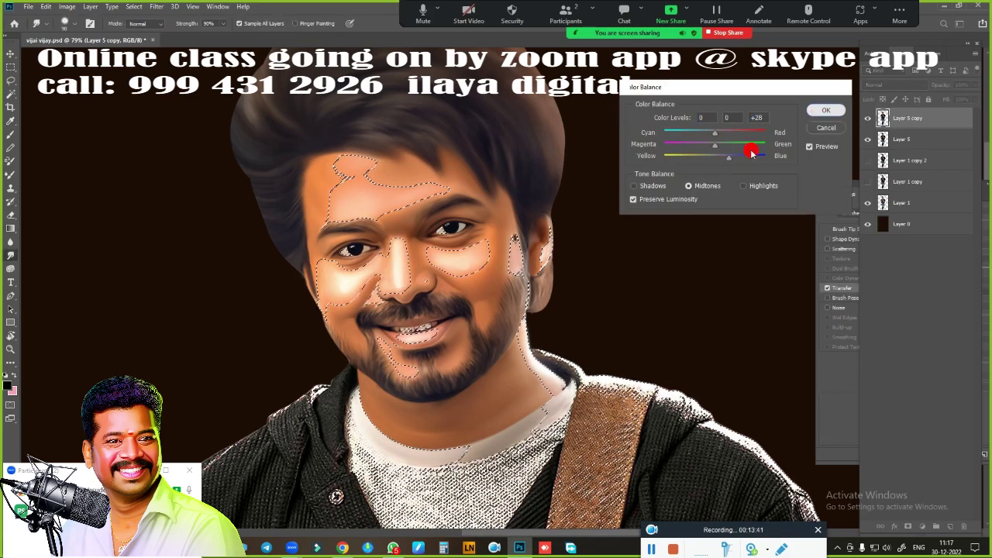
{"action": "key", "text": "Return"}
{"action": "key", "text": "ctrl+d"}
{"action": "key", "text": "r"}
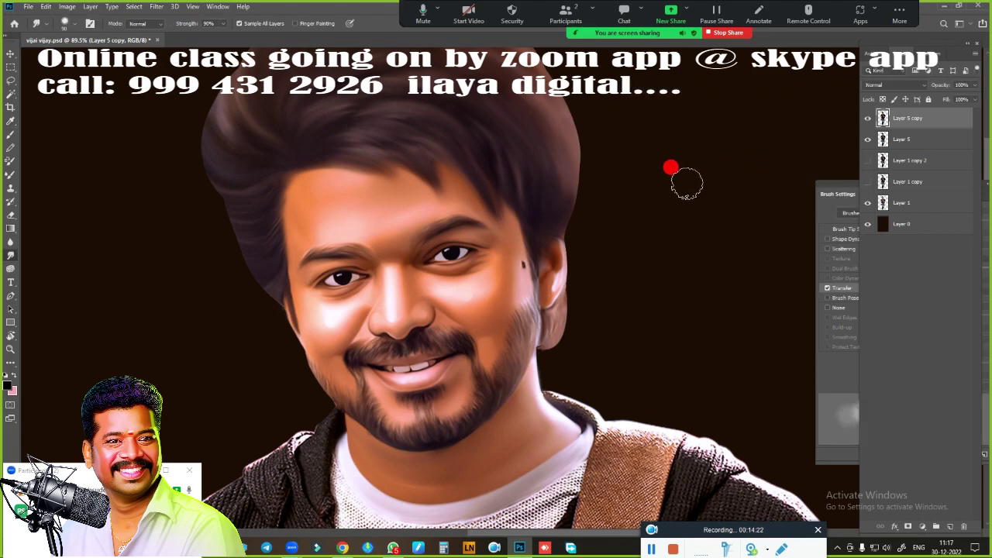
Step: Brighten the portrait with Curves by lowering the white point to 244
{"action": "key", "text": "ctrl+m"}
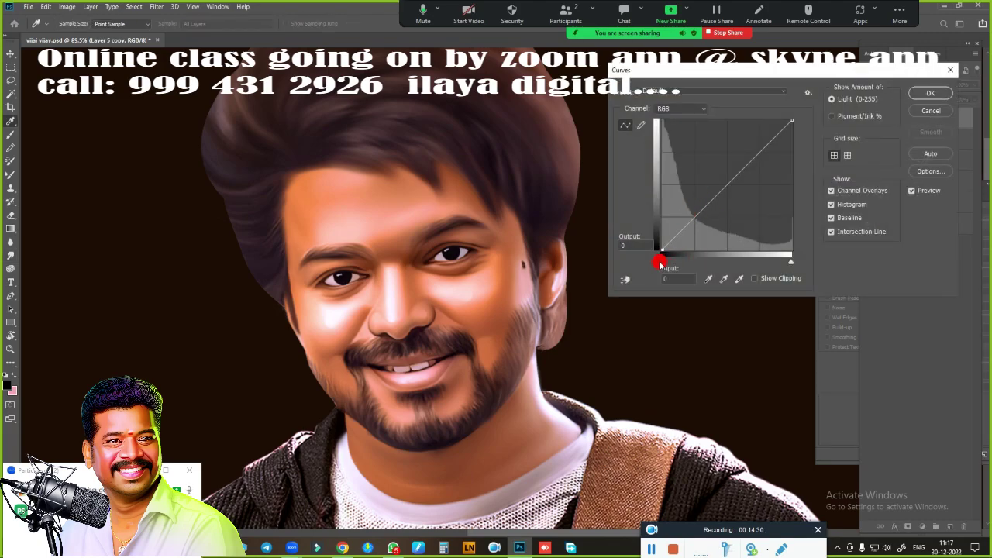
{"action": "mouse_move", "coordinate": [659, 262]}
{"action": "left_mouse_down"}
{"action": "mouse_move", "coordinate": [675, 259]}
{"action": "mouse_move", "coordinate": [663, 263]}
{"action": "left_mouse_up"}
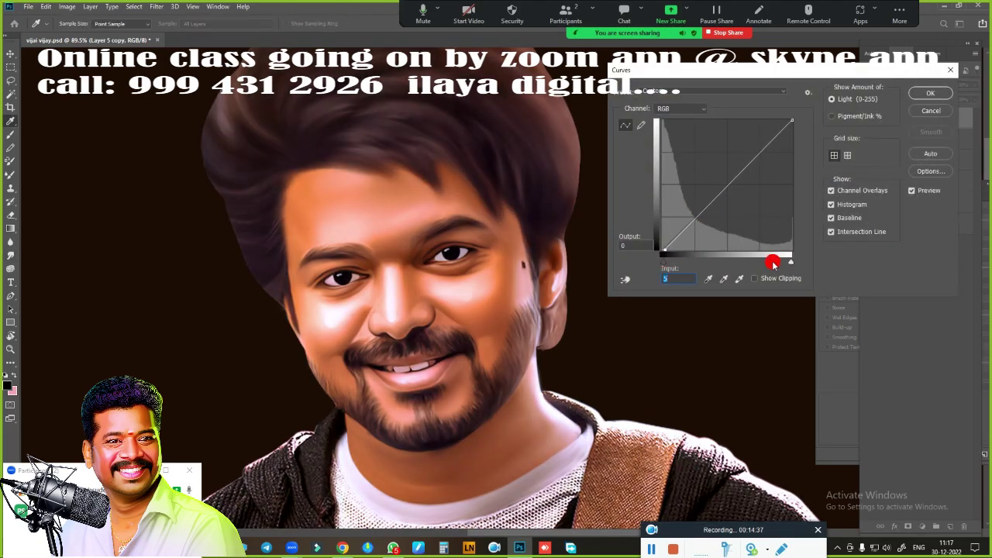
{"action": "left_click_drag", "start_coordinate": [791, 262], "coordinate": [781, 262]}
{"action": "left_click", "coordinate": [680, 109]}
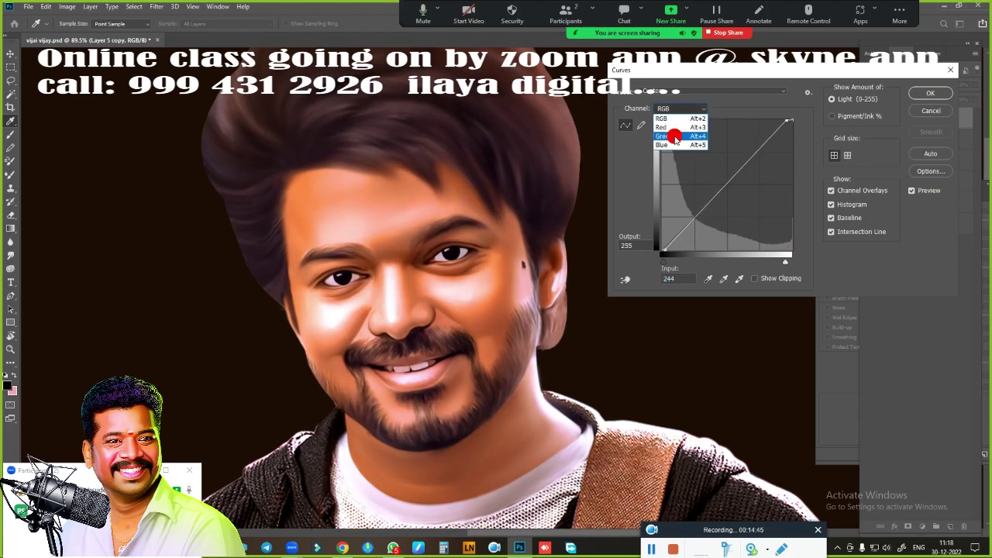
{"action": "left_click", "coordinate": [671, 141]}
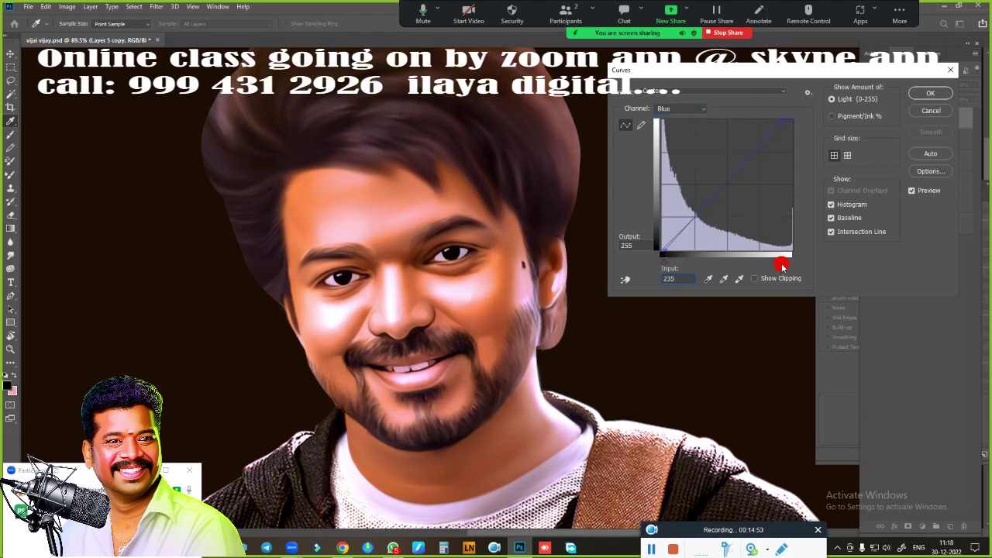
{"action": "left_click", "coordinate": [926, 93]}
{"action": "scroll", "coordinate": [565, 230], "scroll_direction": "up", "scroll_amount": 5}
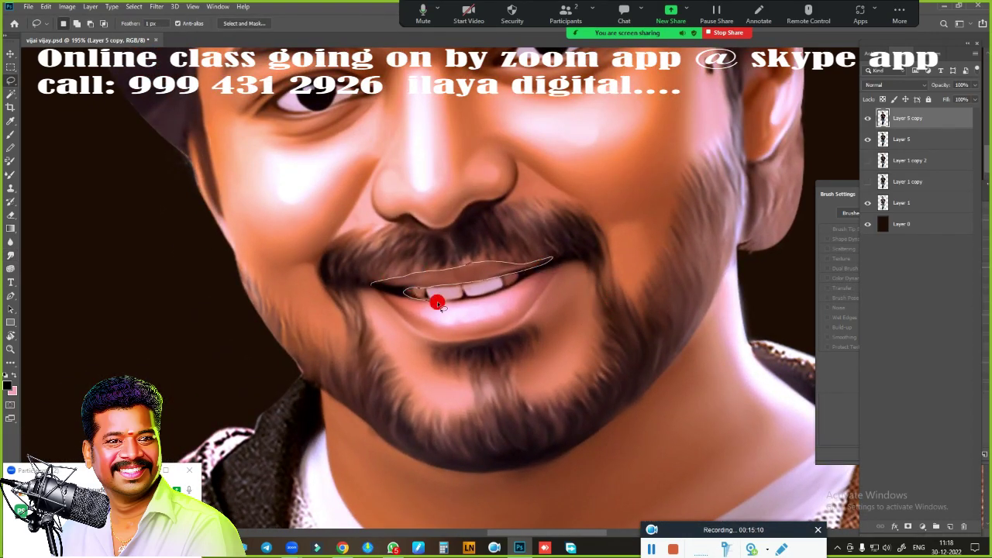
Step: Lasso the lips, feather the selection by 10 and copy them to their own layer
{"action": "left_click_drag", "start_coordinate": [410, 324], "coordinate": [441, 341]}
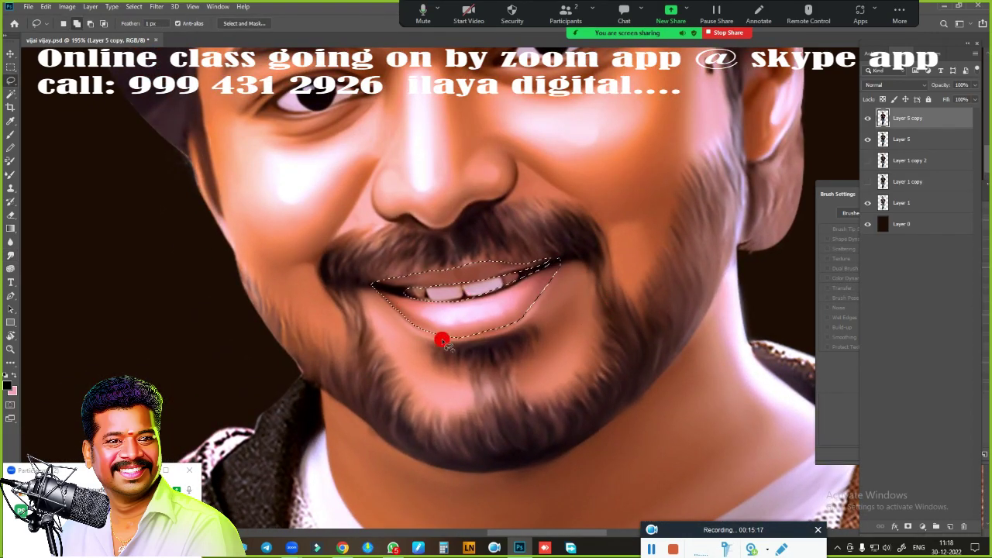
{"action": "key", "text": "shift+F6"}
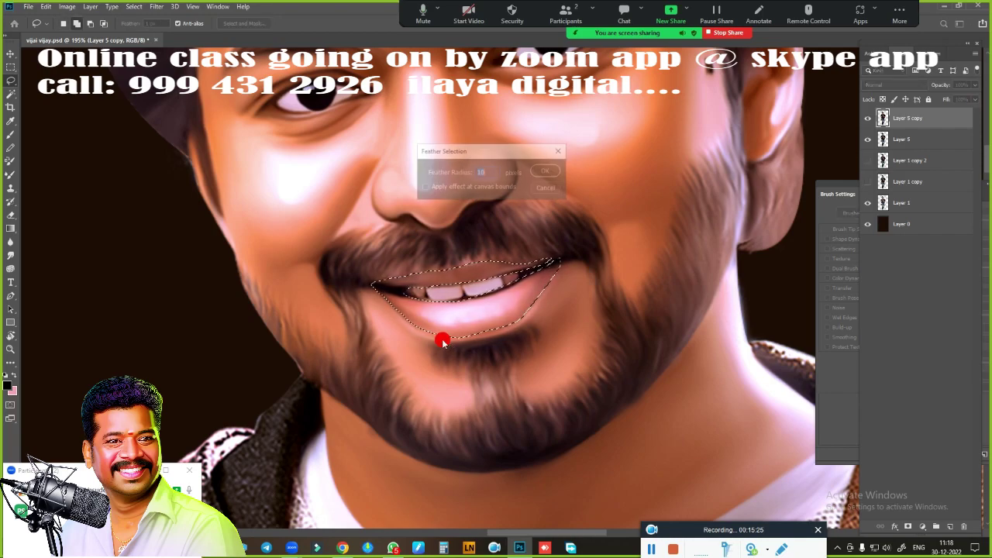
{"action": "key", "text": "Return"}
{"action": "key", "text": "ctrl+j"}
{"action": "left_click", "coordinate": [867, 160]}
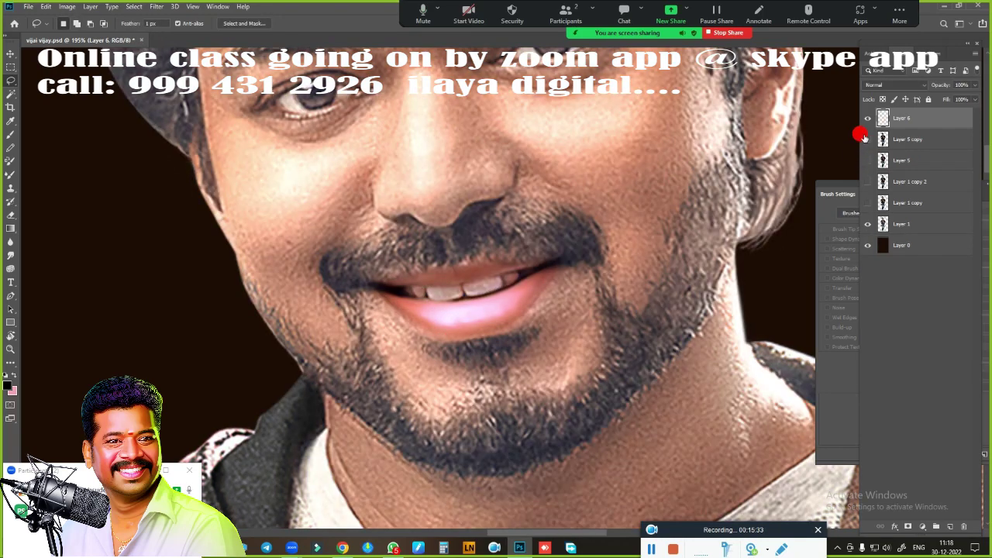
{"action": "left_click", "coordinate": [867, 159]}
Step: Deepen the lips with Curves black input 21 and raise their saturation +32
{"action": "key", "text": "ctrl+m"}
{"action": "left_click_drag", "start_coordinate": [661, 256], "coordinate": [672, 261]}
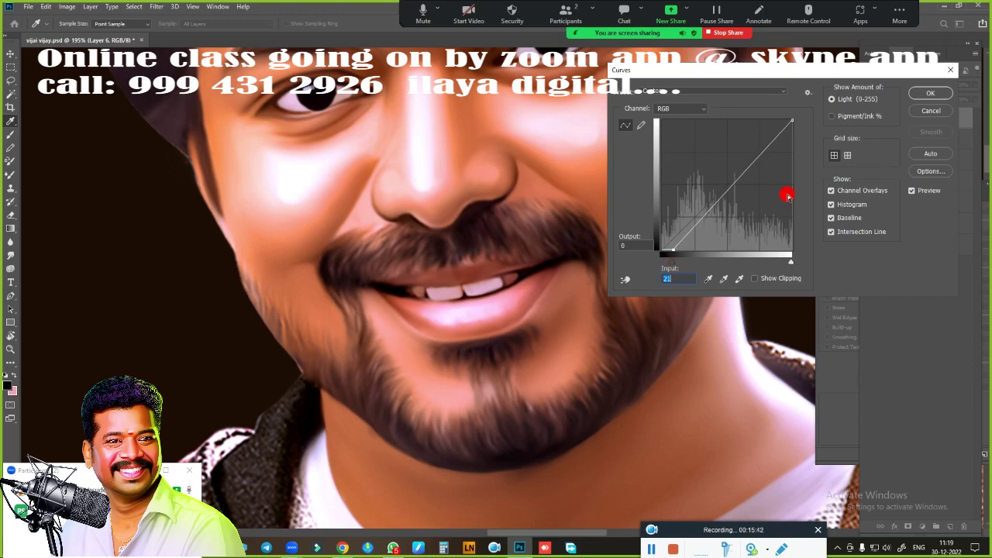
{"action": "key", "text": "Return"}
{"action": "key", "text": "ctrl+u"}
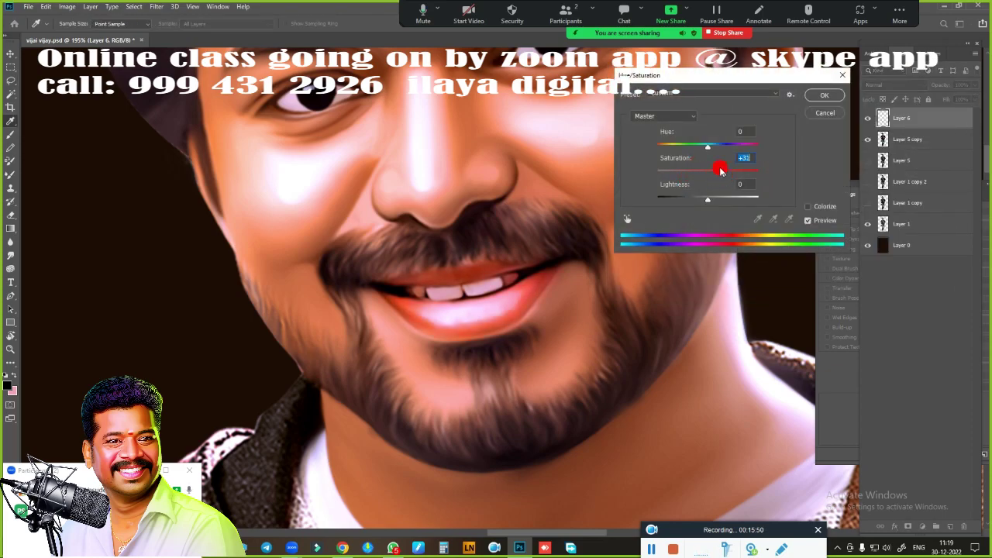
{"action": "left_click_drag", "start_coordinate": [698, 150], "coordinate": [709, 151]}
{"action": "key", "text": "Return"}
Step: Merge the lip layer with Layer 5 copy into a single layer
{"action": "key", "text": "ctrl+0"}
{"action": "left_click", "coordinate": [917, 120]}
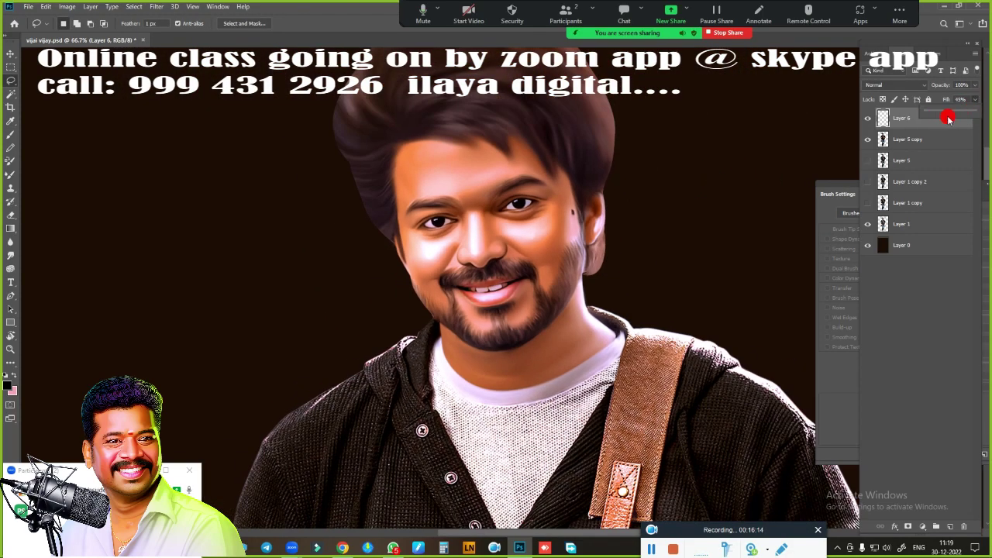
{"action": "left_click", "coordinate": [934, 140], "text": "shift"}
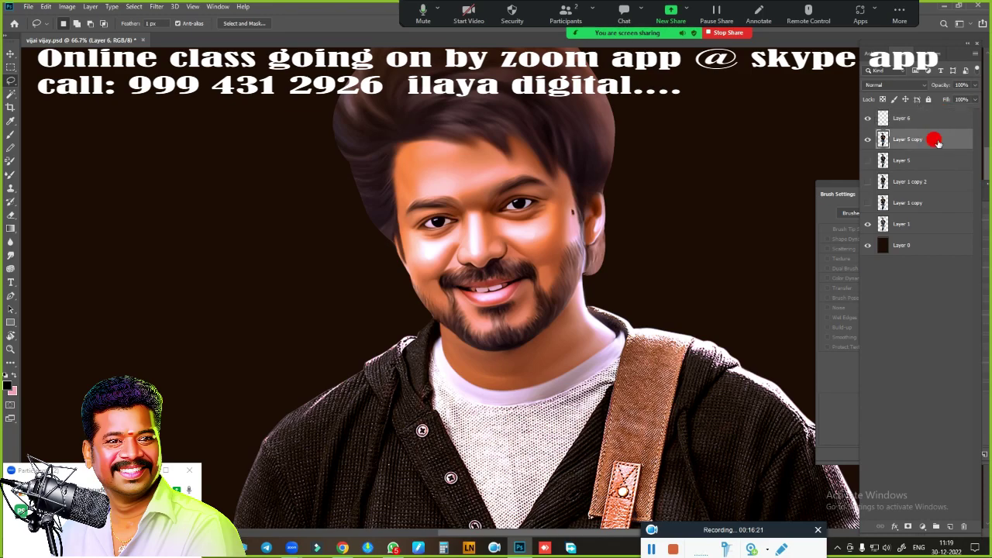
{"action": "key", "text": "ctrl+e"}
{"action": "left_click", "coordinate": [867, 118]}
{"action": "left_click", "coordinate": [867, 118]}
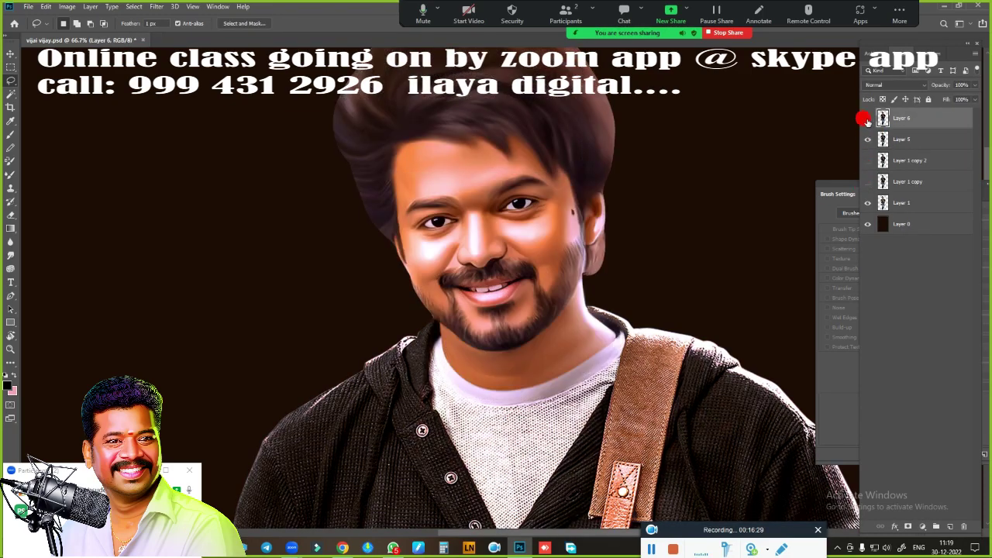
{"action": "scroll", "coordinate": [596, 240], "scroll_direction": "down", "scroll_amount": 2}
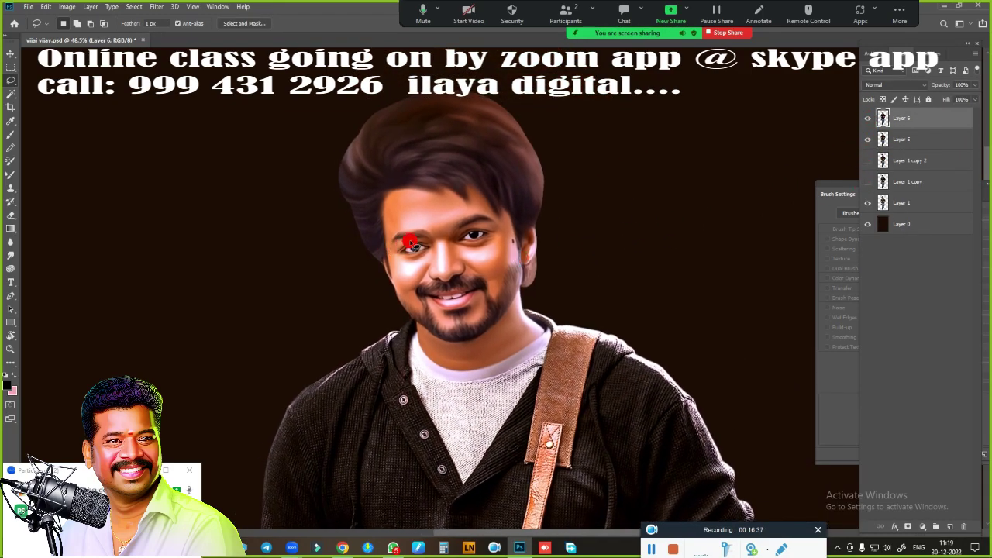
Step: Copy a 100 px feathered area around the head and right side onto Layer 7
{"action": "scroll", "coordinate": [731, 339], "scroll_direction": "down", "scroll_amount": 2}
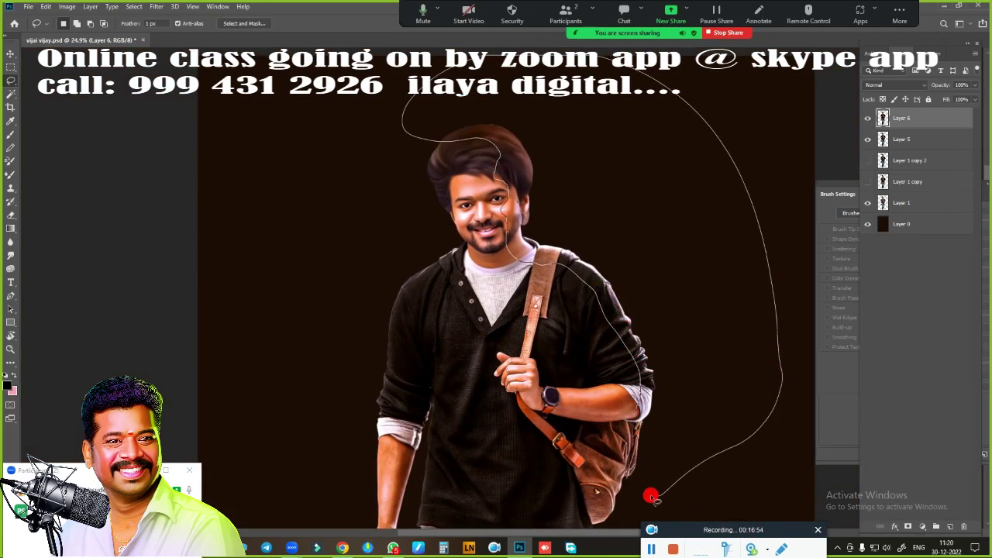
{"action": "left_click_drag", "start_coordinate": [500, 155], "coordinate": [659, 492]}
{"action": "key", "text": "shift+F6"}
{"action": "key", "text": "Escape"}
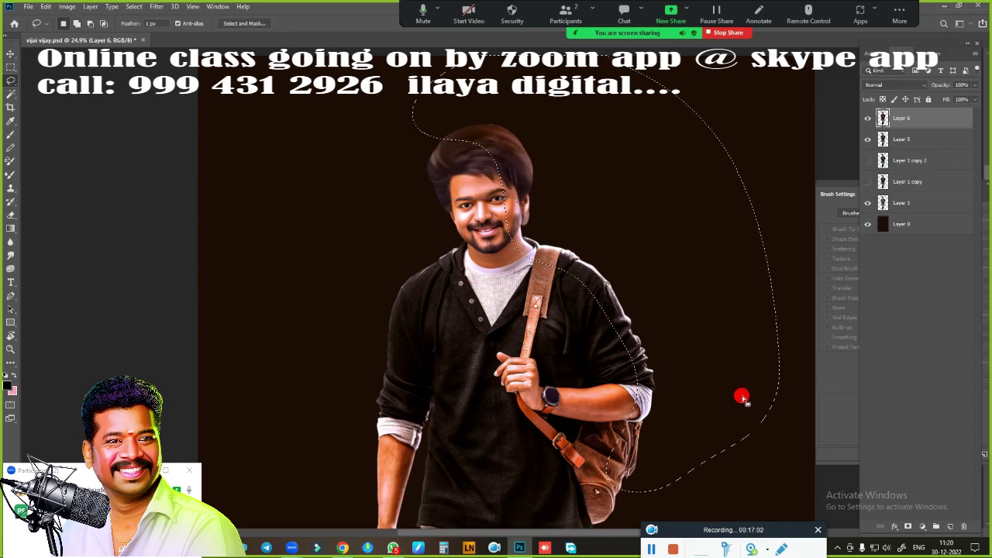
{"action": "key", "text": "shift+F6"}
{"action": "key", "text": "Return"}
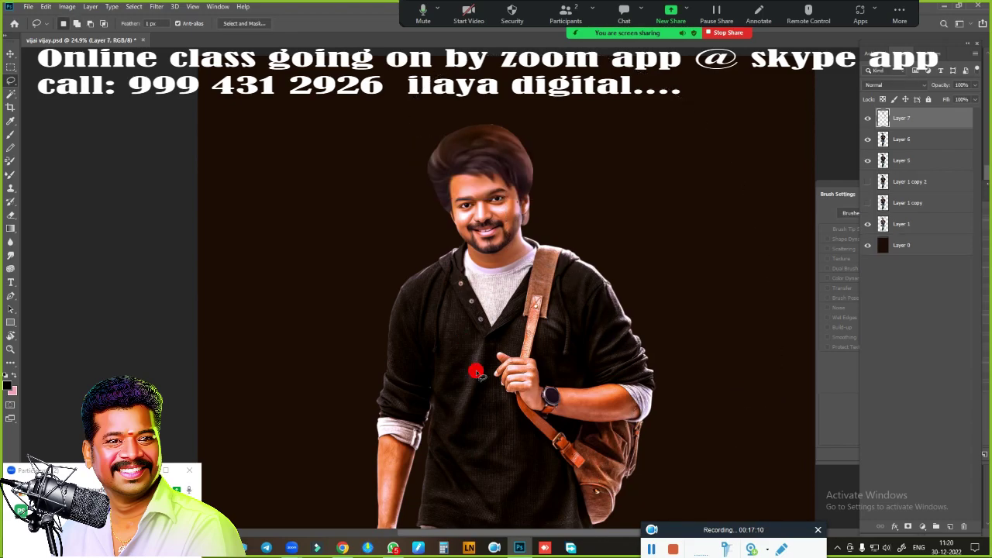
{"action": "key", "text": "ctrl+j"}
Step: Copy a feathered area around the hair and left shoulder onto Layer 8
{"action": "left_click_drag", "start_coordinate": [461, 147], "coordinate": [382, 529]}
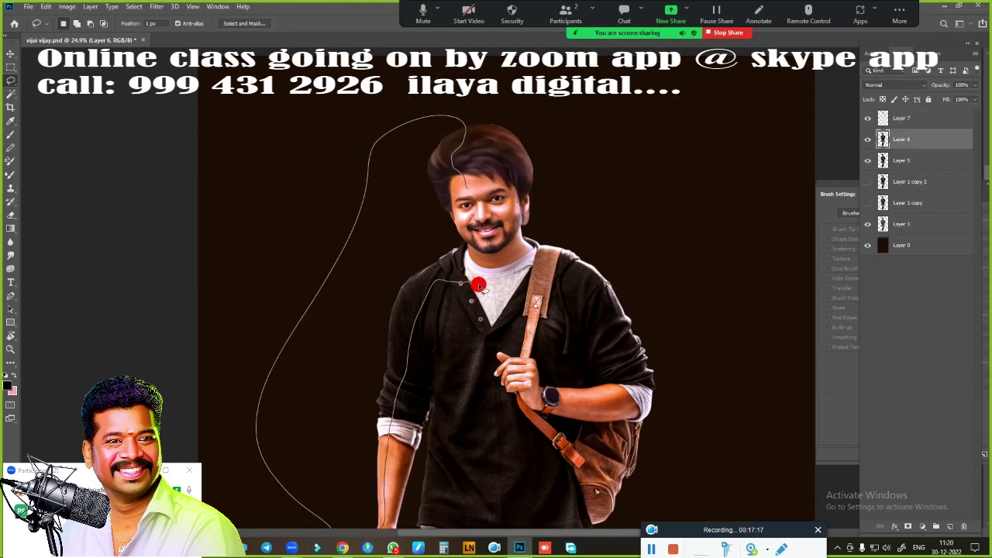
{"action": "left_click_drag", "start_coordinate": [478, 285], "coordinate": [469, 160]}
{"action": "key", "text": "shift+F6"}
{"action": "key", "text": "Return"}
{"action": "key", "text": "ctrl+j"}
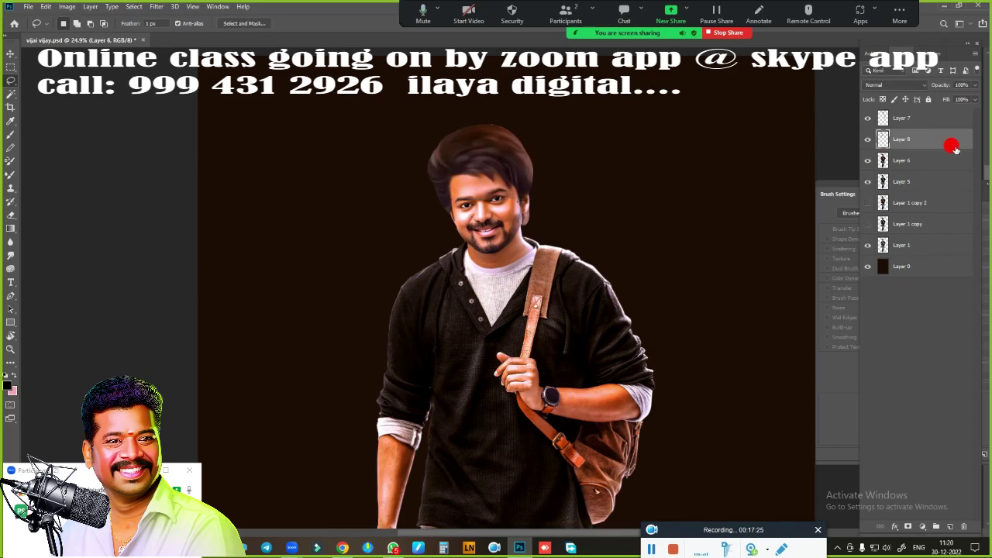
{"action": "scroll", "coordinate": [613, 239], "scroll_direction": "up", "scroll_amount": 5}
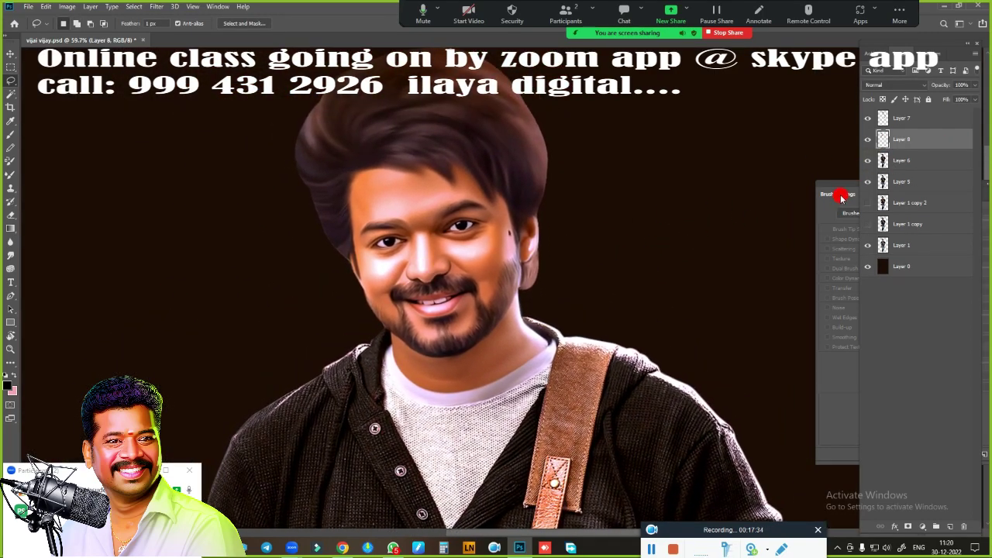
Step: Warm Layer 7 toward yellow and shift its highlights with Color Balance
{"action": "key", "text": "ctrl+u"}
{"action": "left_click", "coordinate": [828, 109]}
{"action": "key", "text": "ctrl+b"}
{"action": "mouse_move", "coordinate": [715, 159]}
{"action": "left_mouse_down"}
{"action": "mouse_move", "coordinate": [682, 163]}
{"action": "mouse_move", "coordinate": [728, 145]}
{"action": "mouse_move", "coordinate": [709, 132]}
{"action": "mouse_move", "coordinate": [695, 160]}
{"action": "left_mouse_up"}
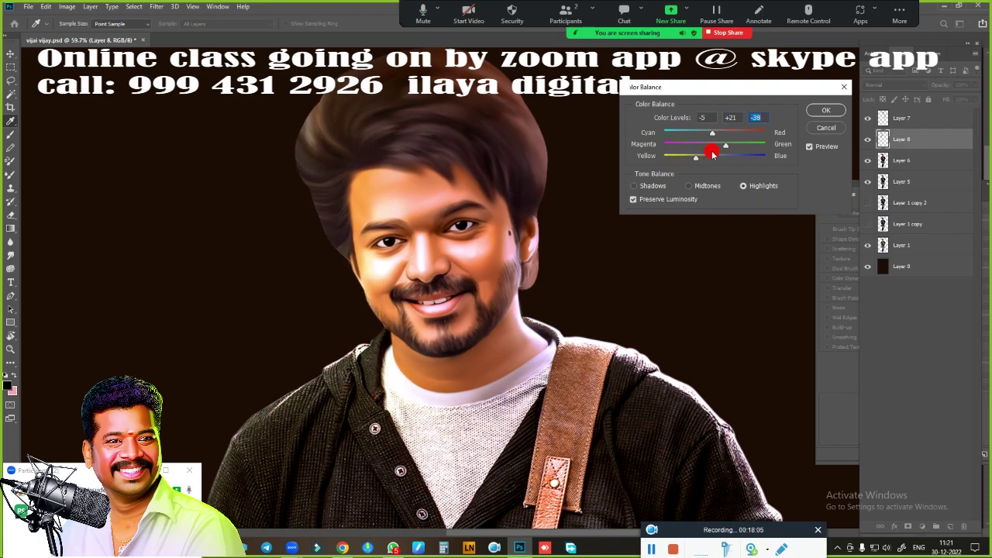
{"action": "left_click", "coordinate": [826, 110]}
{"action": "key", "text": "ctrl+b"}
{"action": "left_click", "coordinate": [743, 186]}
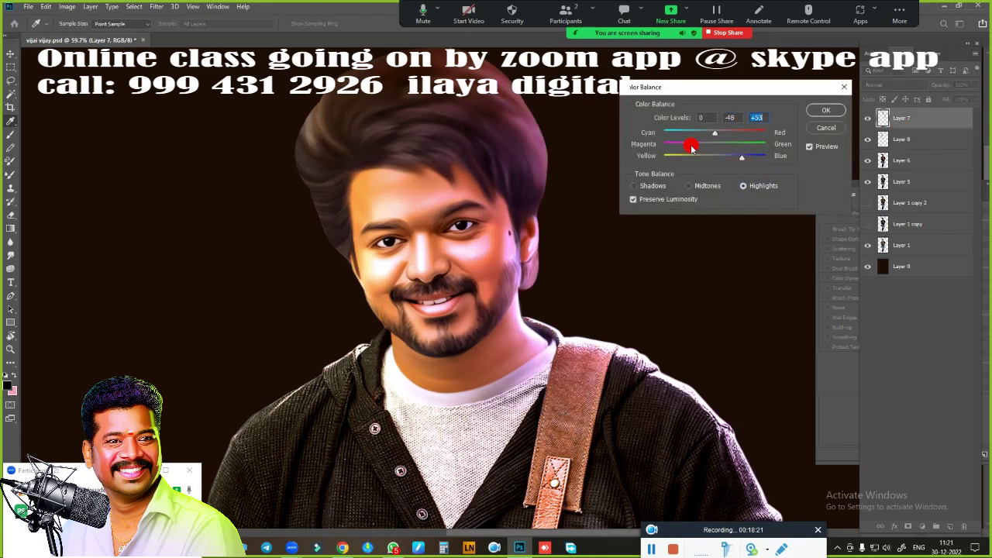
{"action": "left_click", "coordinate": [814, 116]}
Step: Apply a Color Balance tint to Layer 8
{"action": "scroll", "coordinate": [705, 264], "scroll_direction": "down", "scroll_amount": 3}
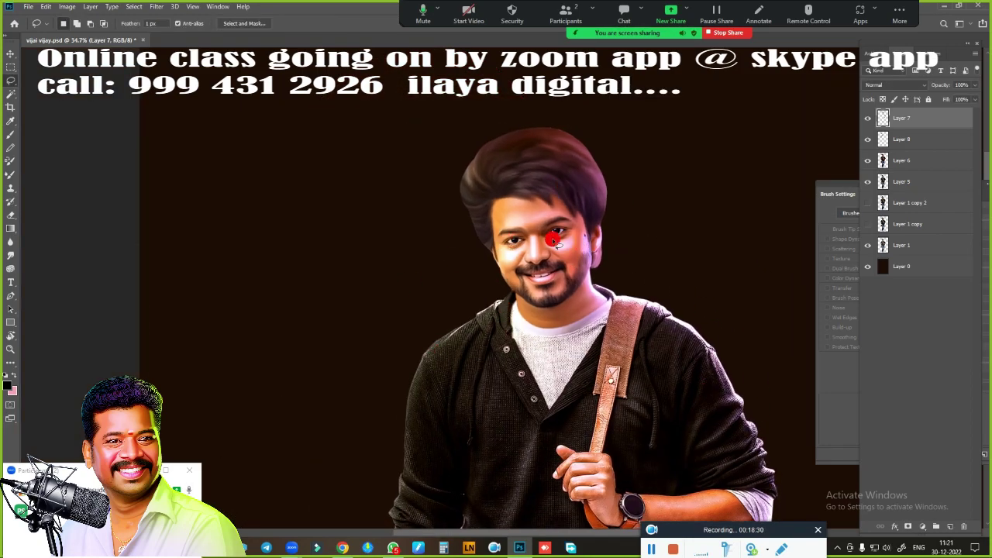
{"action": "left_click", "coordinate": [908, 142]}
{"action": "key", "text": "ctrl+b"}
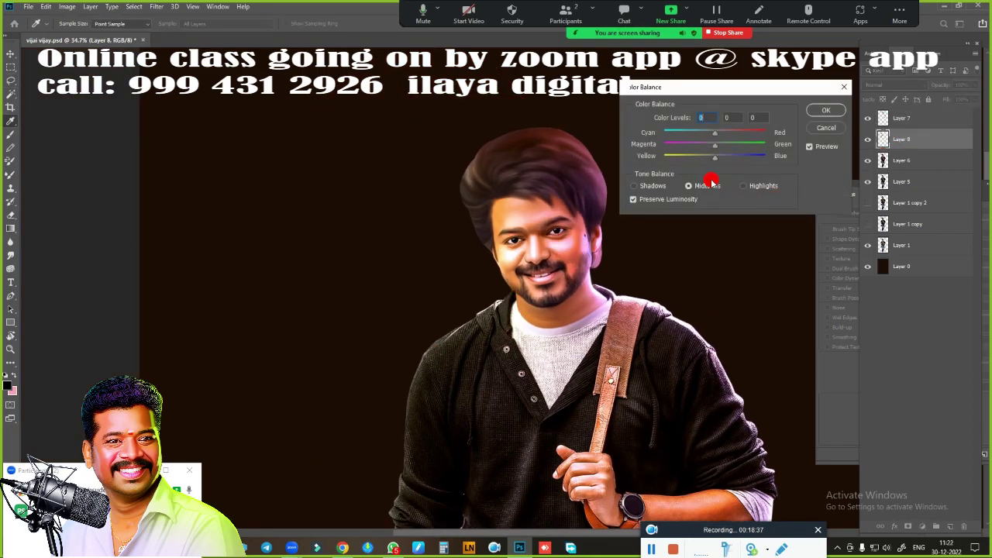
{"action": "key", "text": "Return"}
{"action": "key", "text": "l"}
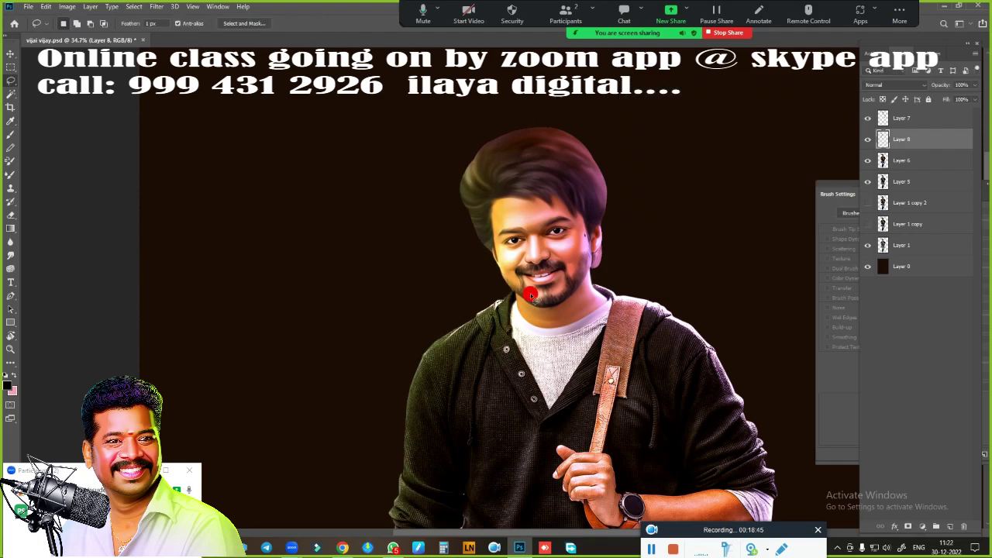
Step: Merge Layers 6, 7 and 8 into a single Layer 7
{"action": "scroll", "coordinate": [666, 225], "scroll_direction": "up", "scroll_amount": 3}
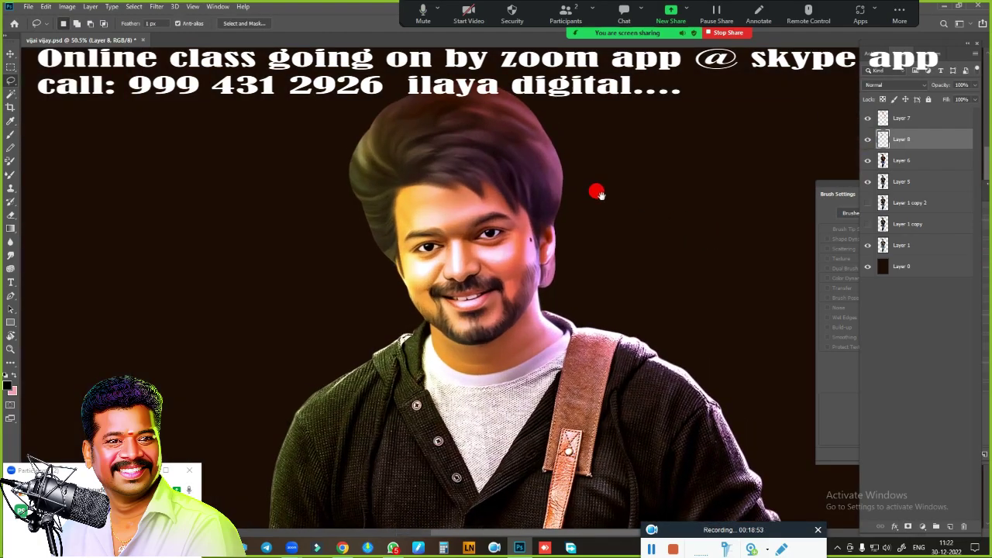
{"action": "scroll", "coordinate": [631, 210], "scroll_direction": "down", "scroll_amount": 2}
{"action": "scroll", "coordinate": [527, 194], "scroll_direction": "up", "scroll_amount": 5}
{"action": "key", "text": "r"}
{"action": "left_click_drag", "start_coordinate": [412, 295], "coordinate": [846, 147]}
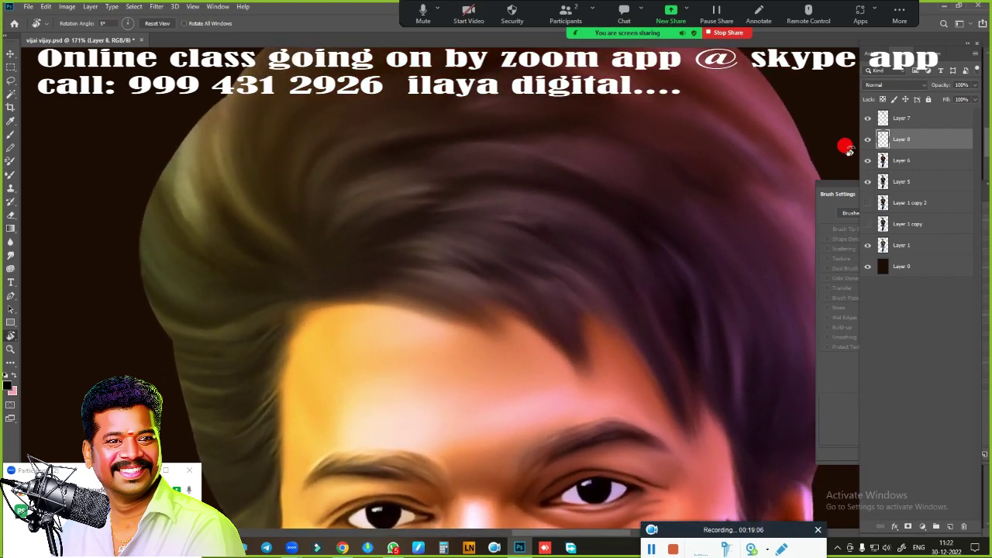
{"action": "left_click", "coordinate": [901, 118], "text": "shift"}
{"action": "left_click", "coordinate": [901, 160], "text": "shift"}
{"action": "key", "text": "ctrl+e"}
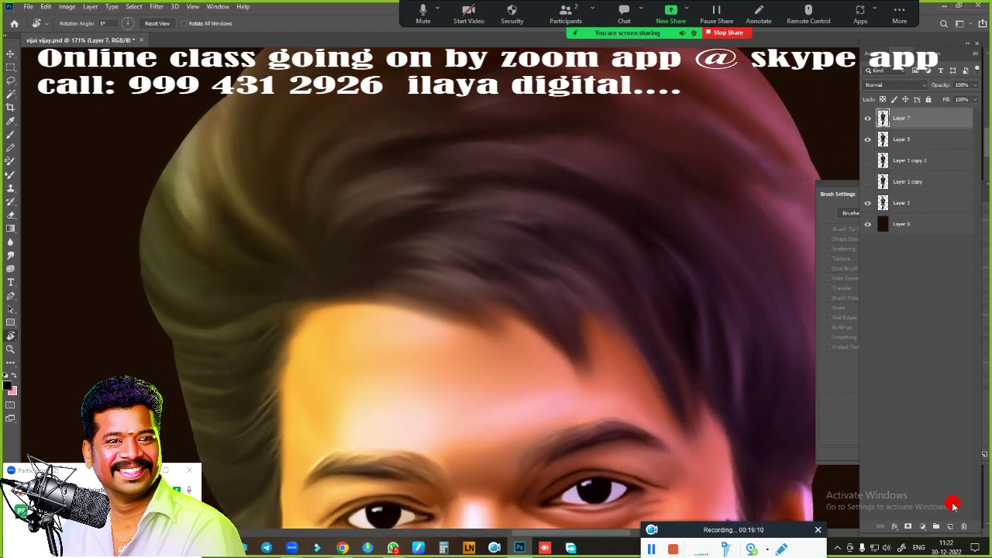
Step: Choose a hair-strand brush preset for the Brush tool at 63% opacity
{"action": "key", "text": "b"}
{"action": "right_click", "coordinate": [372, 245]}
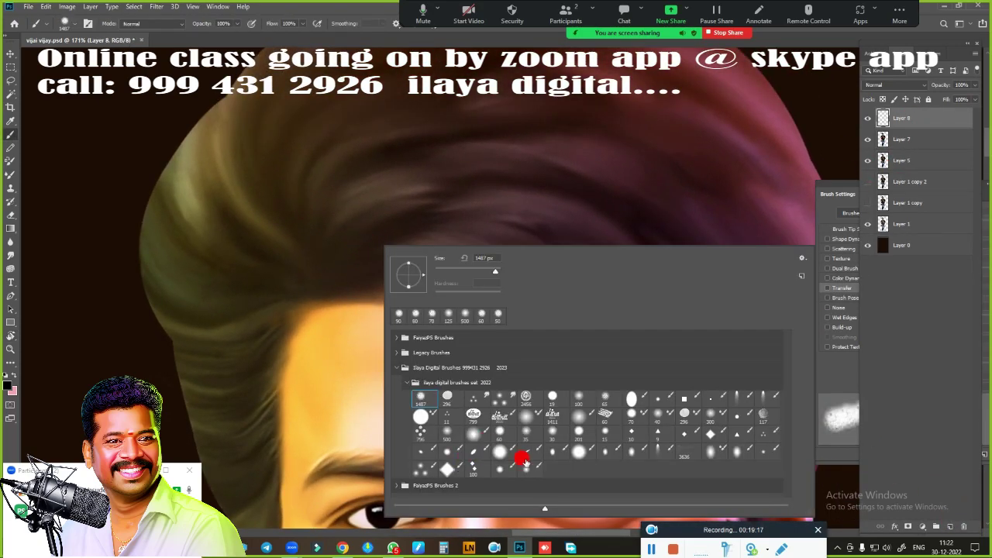
{"action": "double_click", "coordinate": [456, 449]}
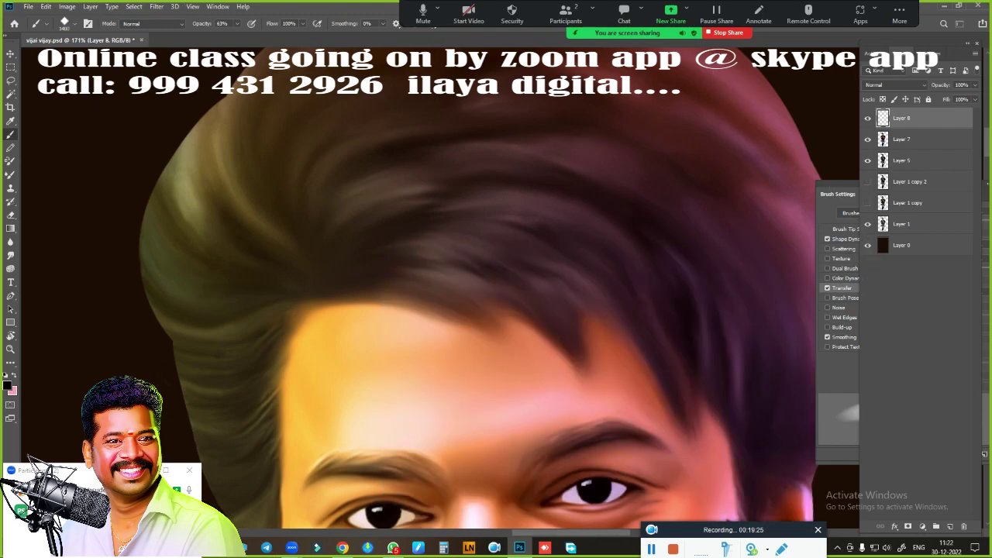
Step: Set the foreground colour to light pink ee9eae
{"action": "left_click", "coordinate": [10, 385]}
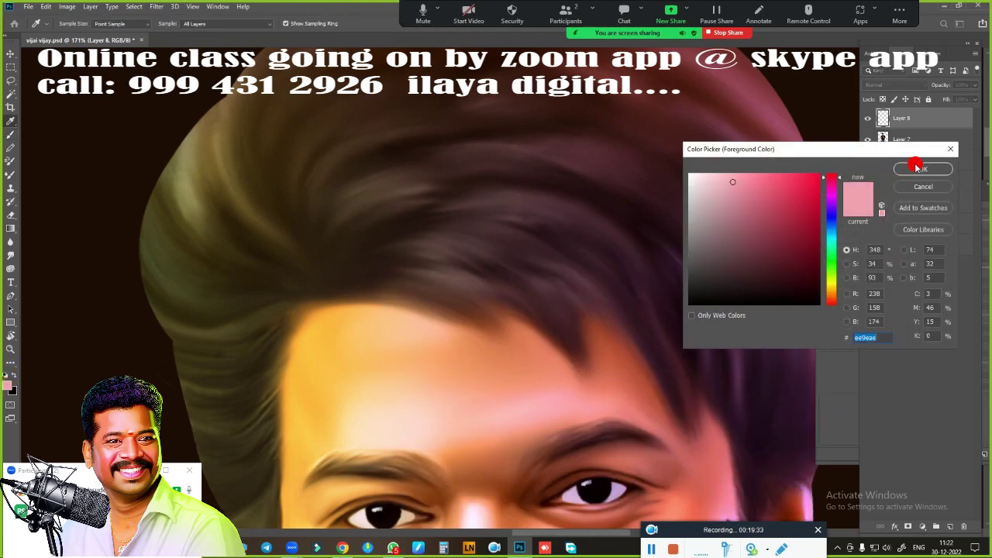
{"action": "key", "text": "Return"}
{"action": "left_click", "coordinate": [10, 385]}
{"action": "scroll", "coordinate": [477, 272], "scroll_direction": "down", "scroll_amount": 3}
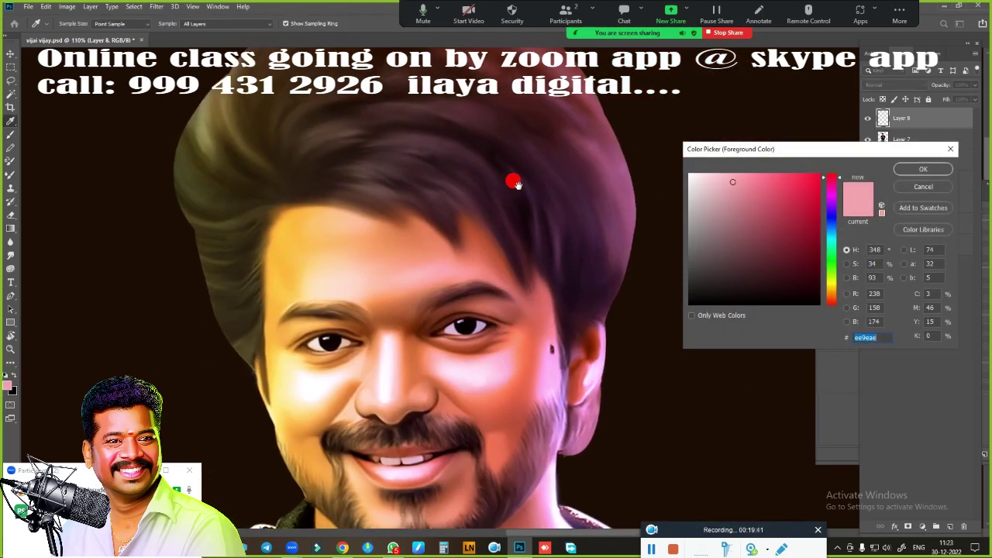
{"action": "left_click", "coordinate": [600, 155]}
Step: Confirm the pink colour, rotate the view along the hair's flow and paint first strands
{"action": "left_click", "coordinate": [895, 172]}
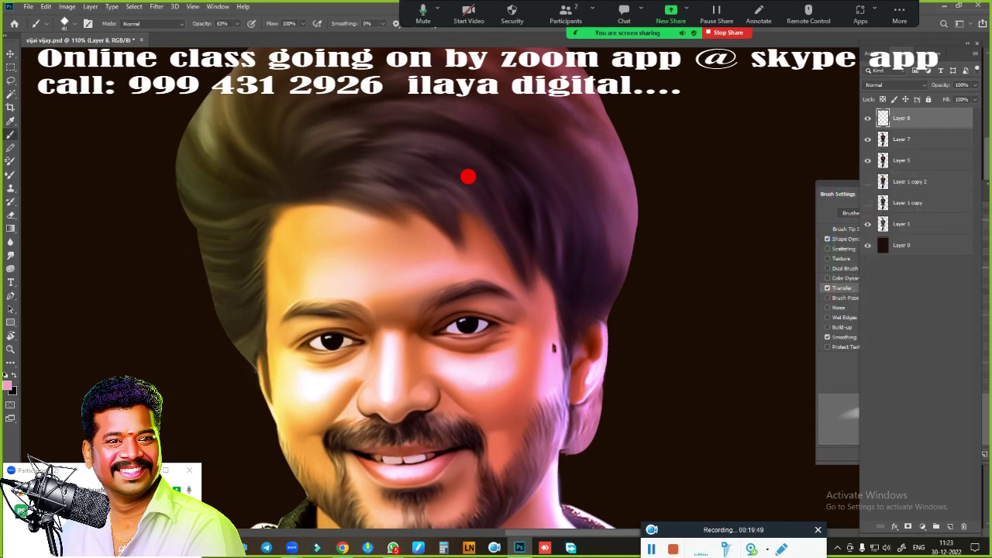
{"action": "key", "text": "r"}
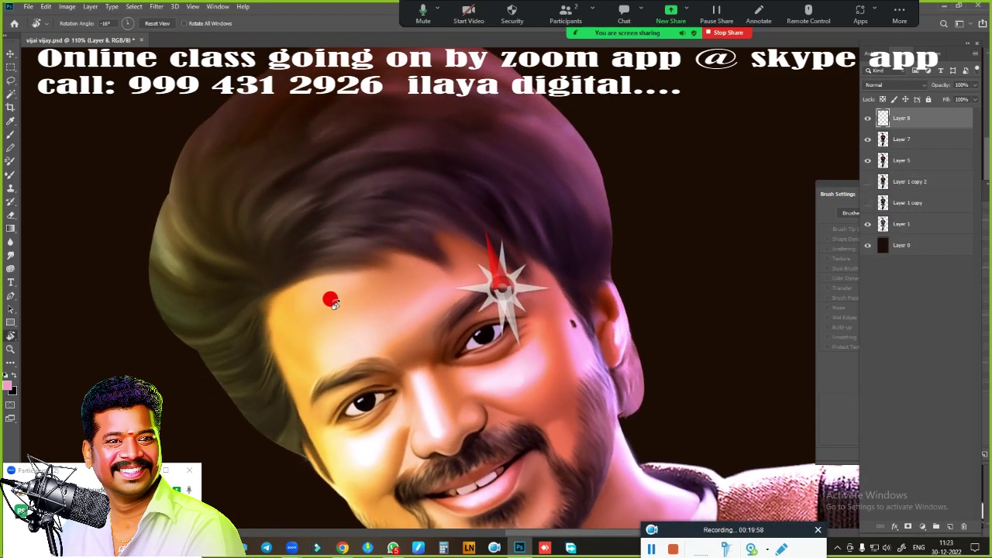
{"action": "scroll", "coordinate": [496, 276], "scroll_direction": "up", "scroll_amount": 5}
{"action": "left_click_drag", "start_coordinate": [700, 252], "coordinate": [395, 348]}
{"action": "scroll", "coordinate": [457, 310], "scroll_direction": "up", "scroll_amount": 2}
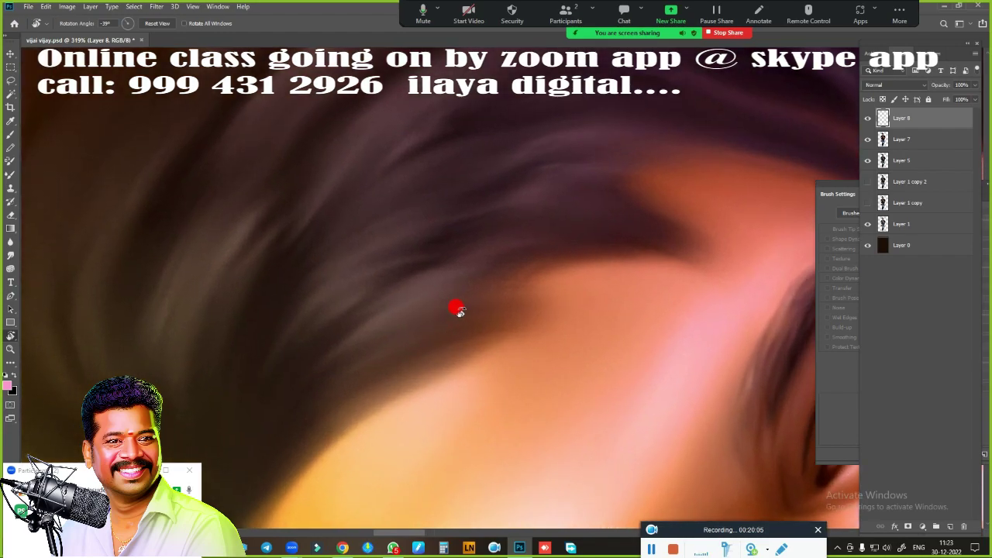
{"action": "key", "text": "b"}
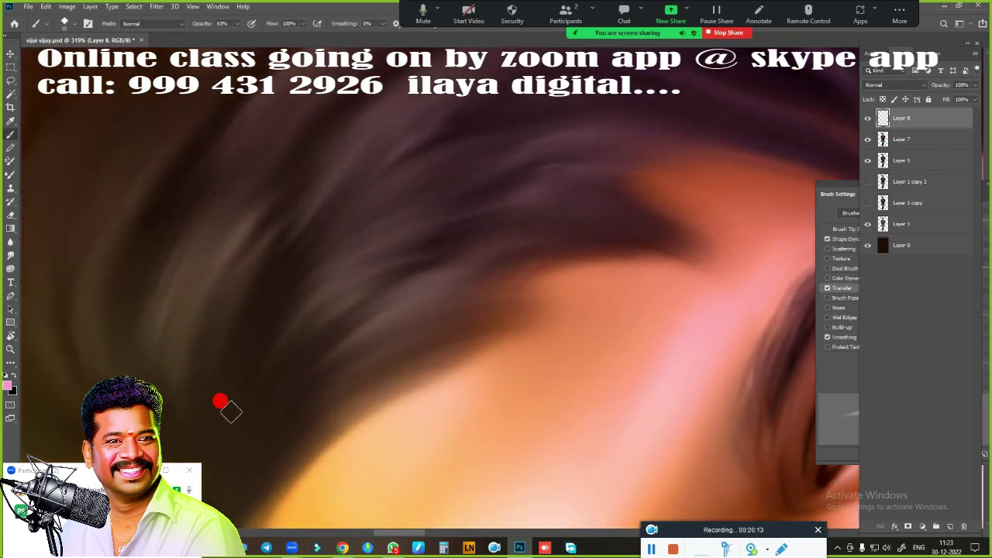
{"action": "mouse_move", "coordinate": [417, 245]}
{"action": "left_mouse_down"}
{"action": "mouse_move", "coordinate": [377, 204]}
{"action": "mouse_move", "coordinate": [499, 327]}
{"action": "mouse_move", "coordinate": [372, 194]}
{"action": "left_mouse_up"}
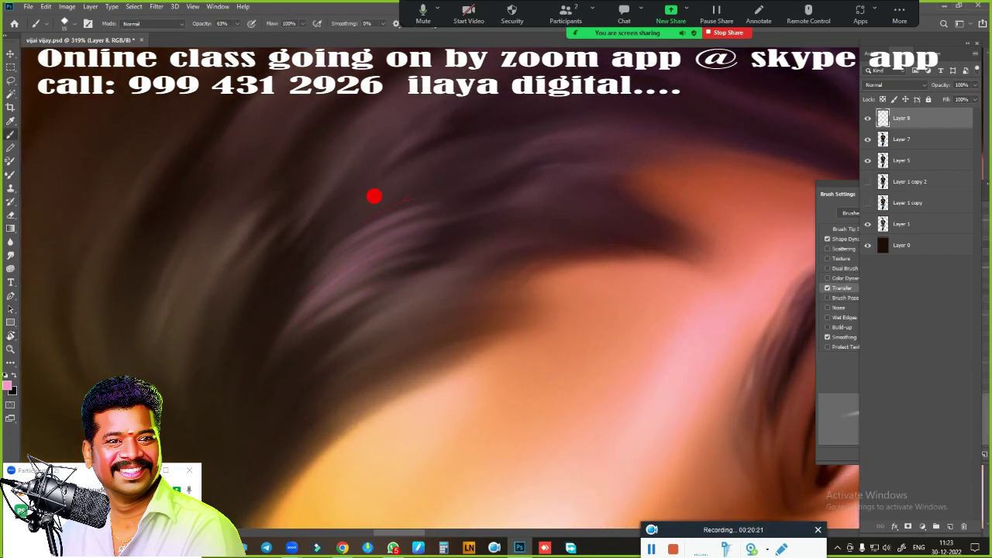
Step: Zoom closer and paint faint pink strands along the hair
{"action": "key", "text": "z"}
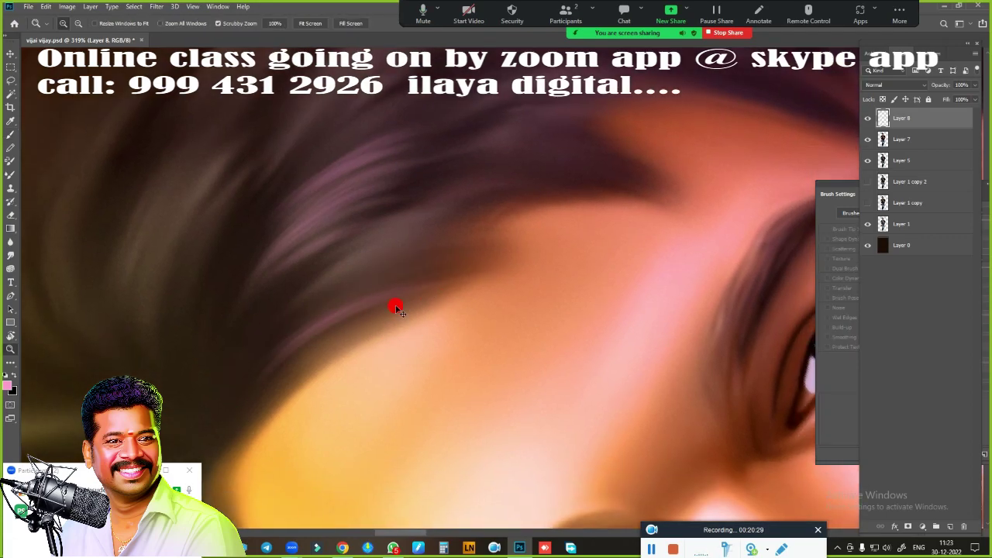
{"action": "left_click", "coordinate": [425, 309]}
{"action": "key", "text": "b"}
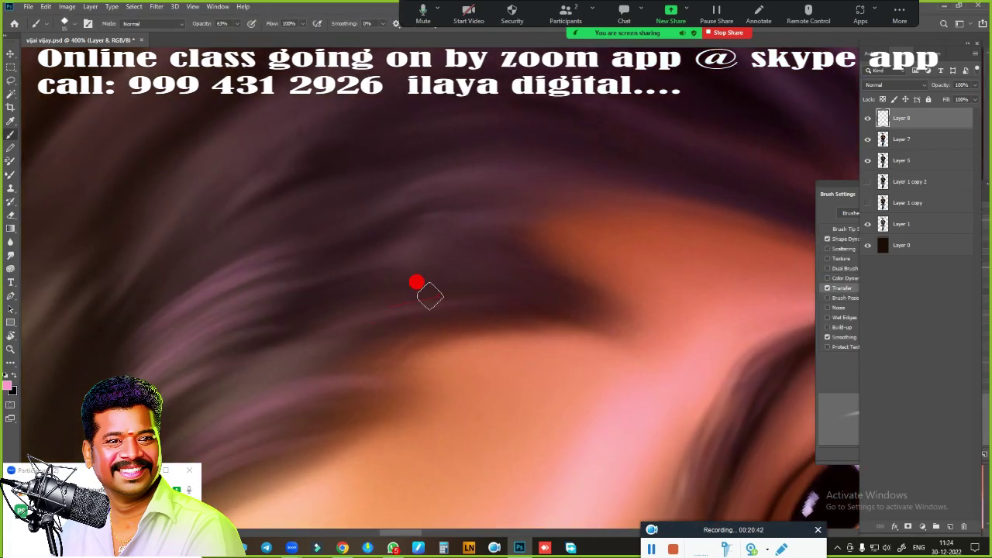
{"action": "mouse_move", "coordinate": [416, 281]}
{"action": "left_mouse_down"}
{"action": "mouse_move", "coordinate": [527, 266]}
{"action": "mouse_move", "coordinate": [388, 303]}
{"action": "mouse_move", "coordinate": [482, 256]}
{"action": "left_mouse_up"}
{"action": "scroll", "coordinate": [591, 337], "scroll_direction": "up", "scroll_amount": 2}
{"action": "left_click_drag", "start_coordinate": [350, 261], "coordinate": [644, 263]}
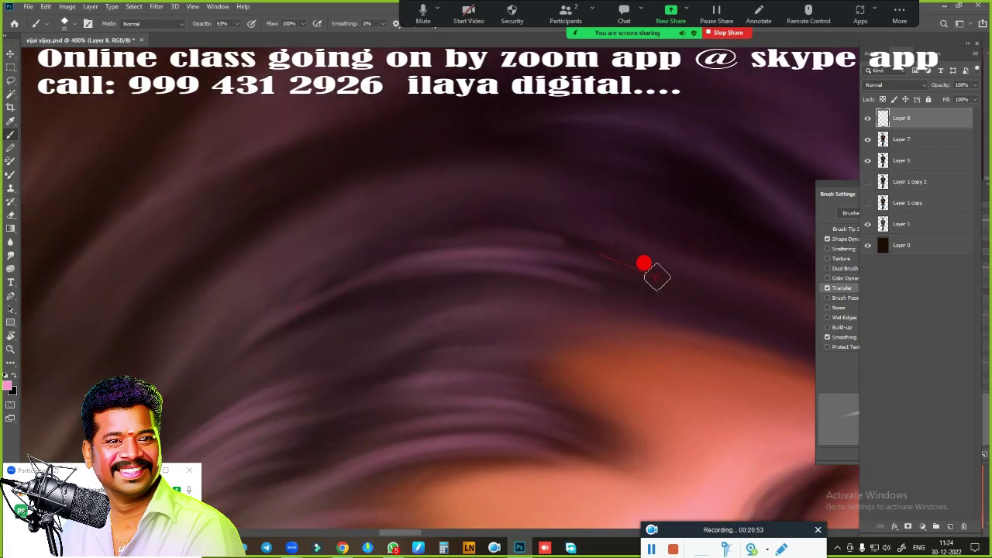
{"action": "left_click_drag", "start_coordinate": [445, 220], "coordinate": [665, 230]}
{"action": "scroll", "coordinate": [489, 299], "scroll_direction": "down", "scroll_amount": 3}
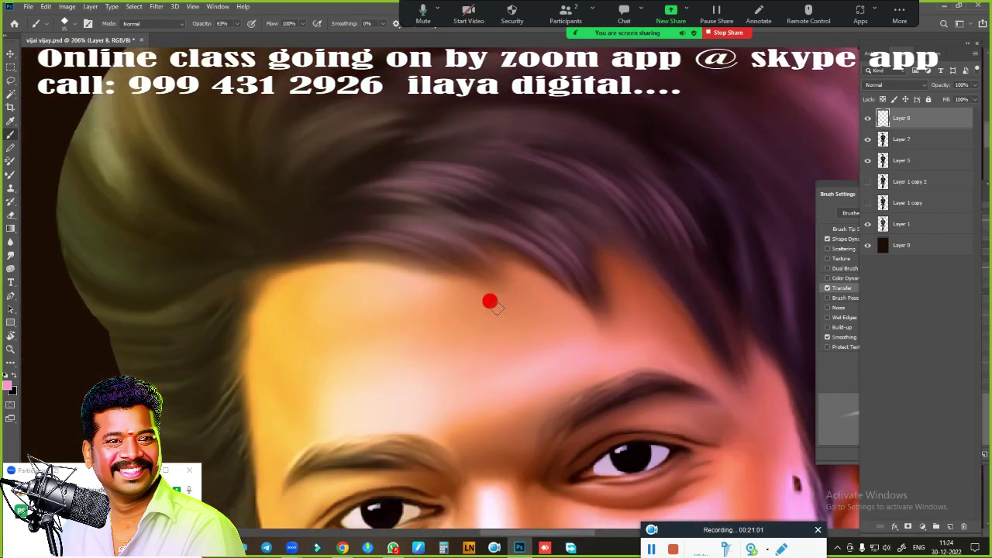
{"action": "scroll", "coordinate": [474, 358], "scroll_direction": "down", "scroll_amount": 2}
{"action": "scroll", "coordinate": [474, 358], "scroll_direction": "up", "scroll_amount": 2}
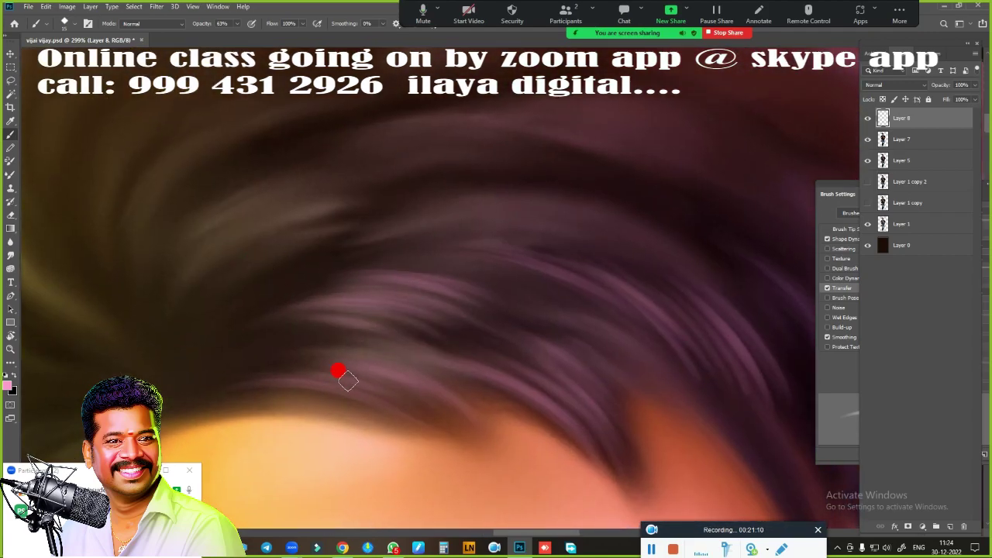
{"action": "scroll", "coordinate": [408, 148], "scroll_direction": "down", "scroll_amount": 2}
{"action": "scroll", "coordinate": [408, 148], "scroll_direction": "down", "scroll_amount": 1}
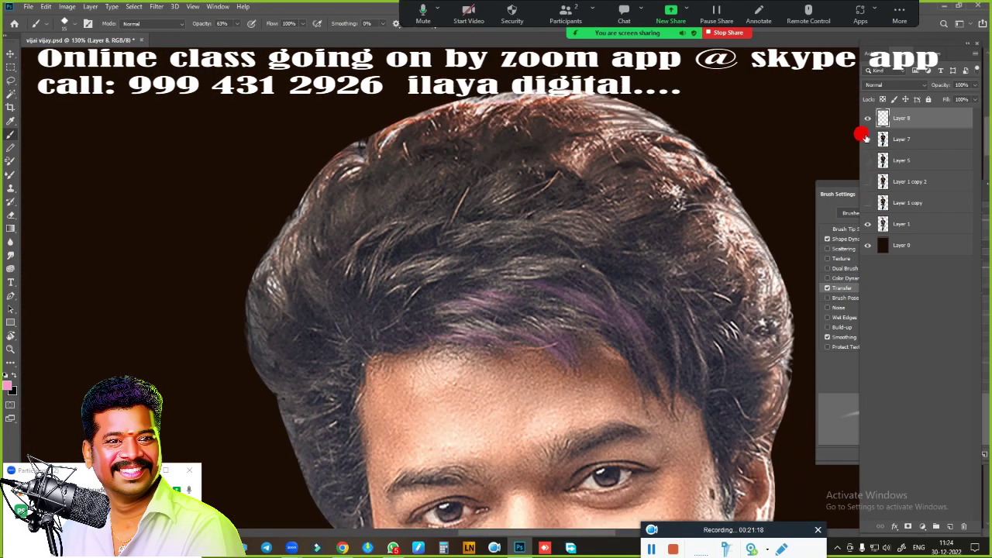
{"action": "scroll", "coordinate": [491, 139], "scroll_direction": "up", "scroll_amount": 2}
{"action": "scroll", "coordinate": [392, 306], "scroll_direction": "up", "scroll_amount": 1}
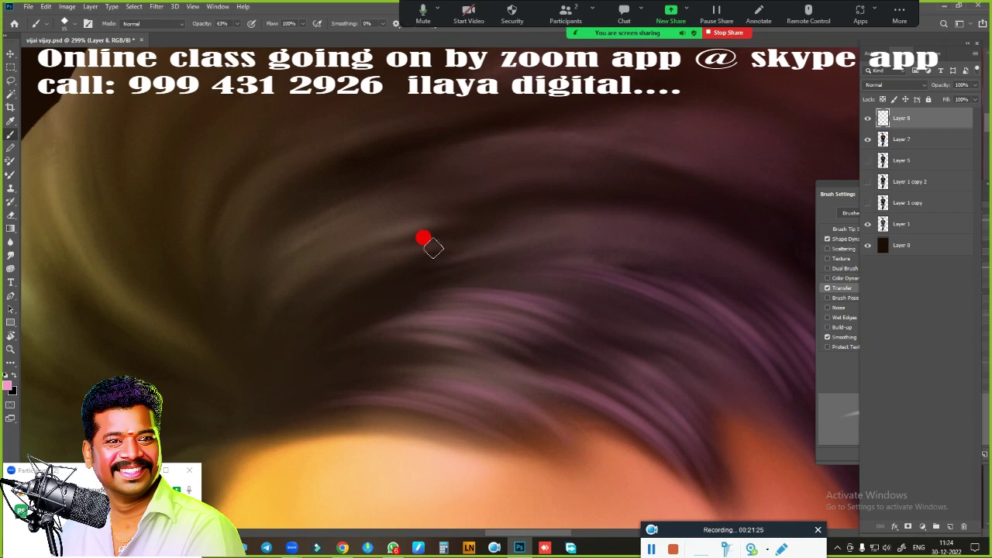
Step: Paint several curved pink strands sweeping up through the hair
{"action": "left_click_drag", "start_coordinate": [282, 372], "coordinate": [434, 250]}
{"action": "left_click_drag", "start_coordinate": [305, 288], "coordinate": [465, 213]}
{"action": "left_click_drag", "start_coordinate": [361, 225], "coordinate": [558, 170]}
{"action": "left_click_drag", "start_coordinate": [229, 395], "coordinate": [396, 219]}
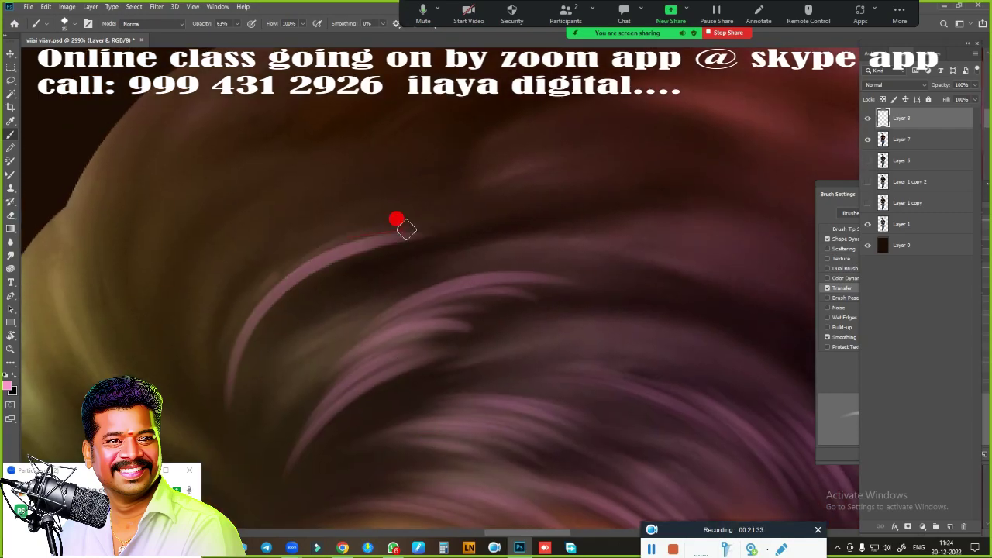
{"action": "left_click_drag", "start_coordinate": [274, 271], "coordinate": [423, 205]}
{"action": "left_click_drag", "start_coordinate": [318, 227], "coordinate": [431, 169]}
{"action": "left_click_drag", "start_coordinate": [224, 417], "coordinate": [300, 283]}
Step: Add a few more pink strands, then zoom out to 74.7% to review the face
{"action": "scroll", "coordinate": [299, 284], "scroll_direction": "up", "scroll_amount": 3}
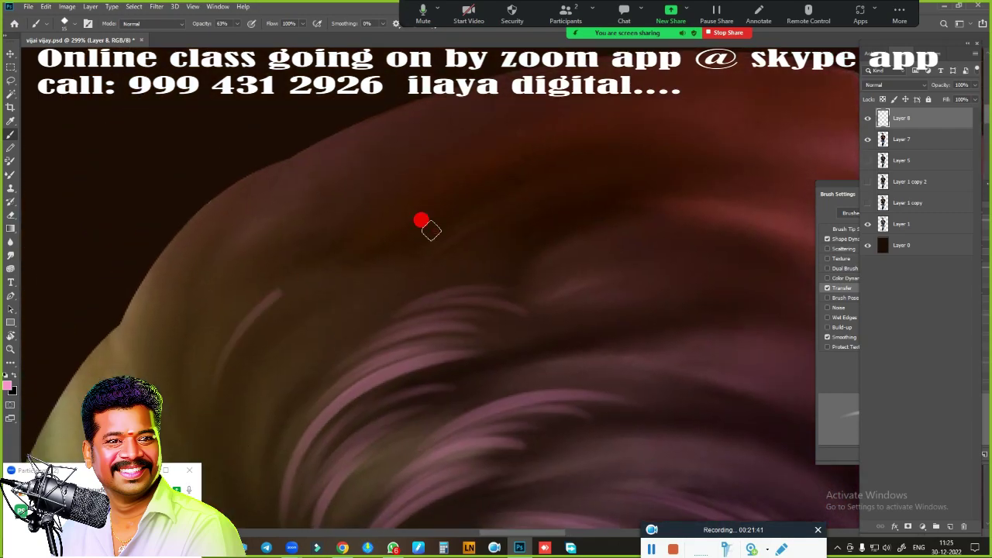
{"action": "scroll", "coordinate": [131, 307], "scroll_direction": "down", "scroll_amount": 2}
{"action": "scroll", "coordinate": [357, 312], "scroll_direction": "down", "scroll_amount": 2}
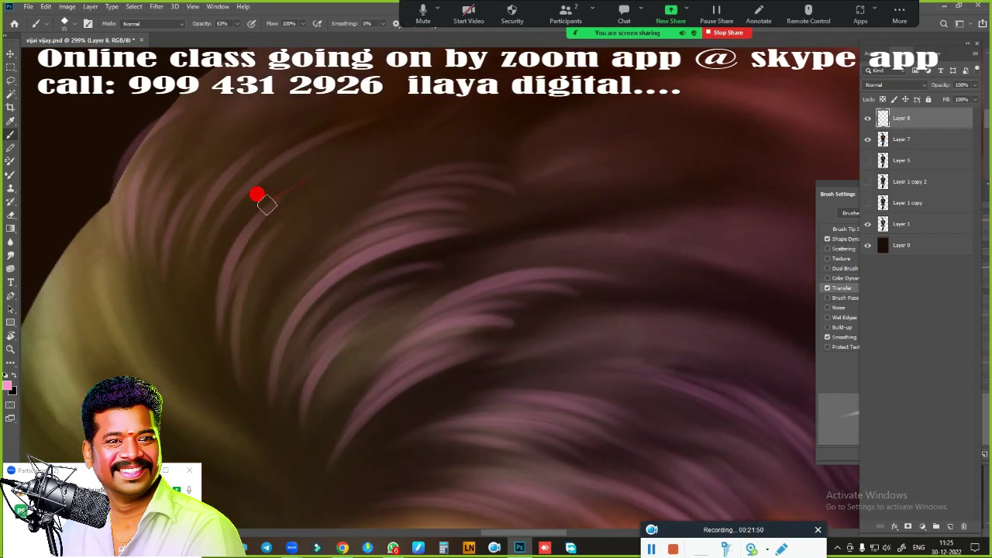
{"action": "left_click_drag", "start_coordinate": [257, 194], "coordinate": [308, 224]}
{"action": "scroll", "coordinate": [308, 224], "scroll_direction": "down", "scroll_amount": 3}
{"action": "mouse_move", "coordinate": [198, 338]}
{"action": "left_mouse_down"}
{"action": "mouse_move", "coordinate": [326, 234]}
{"action": "mouse_move", "coordinate": [348, 284]}
{"action": "left_mouse_up"}
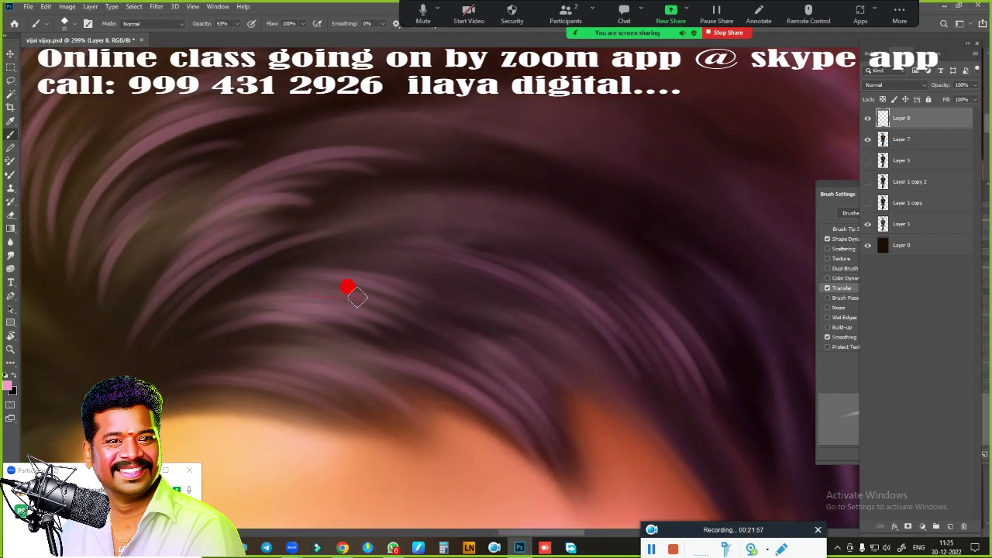
{"action": "scroll", "coordinate": [496, 418], "scroll_direction": "down", "scroll_amount": 2}
{"action": "scroll", "coordinate": [476, 381], "scroll_direction": "up", "scroll_amount": 2}
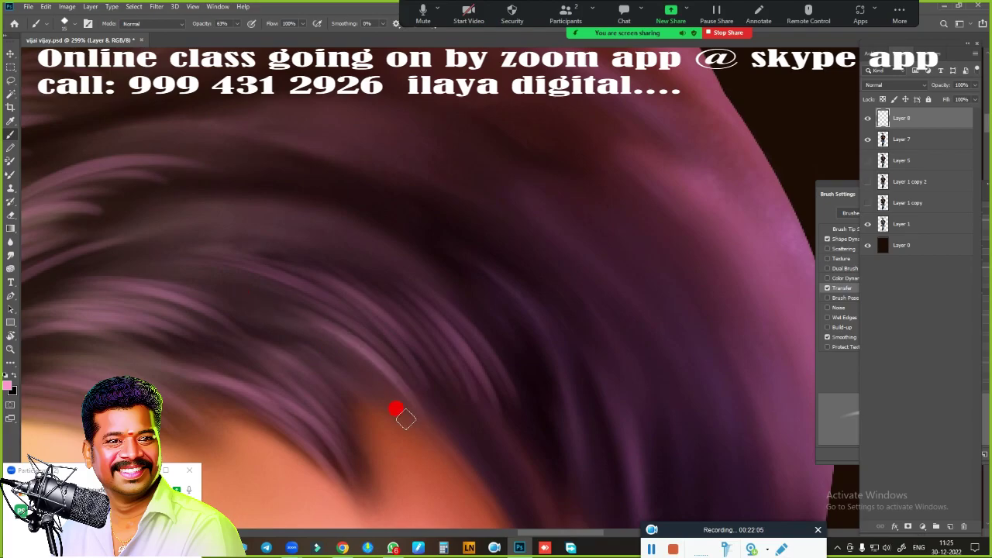
{"action": "key", "text": "ctrl+0"}
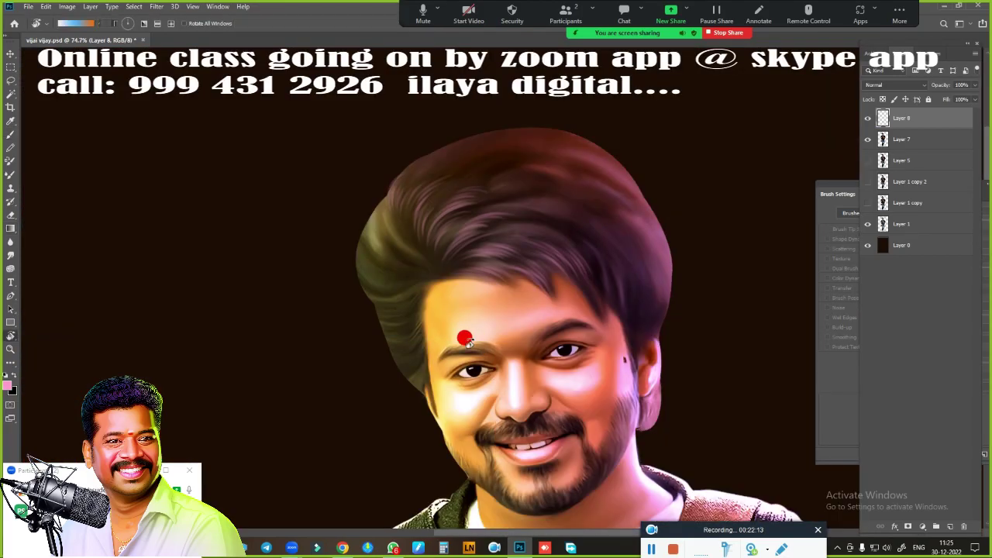
{"action": "key", "text": "r"}
{"action": "left_click_drag", "start_coordinate": [470, 343], "coordinate": [540, 338]}
{"action": "scroll", "coordinate": [452, 285], "scroll_direction": "up", "scroll_amount": 3}
{"action": "scroll", "coordinate": [452, 285], "scroll_direction": "up", "scroll_amount": 3}
{"action": "key", "text": "b"}
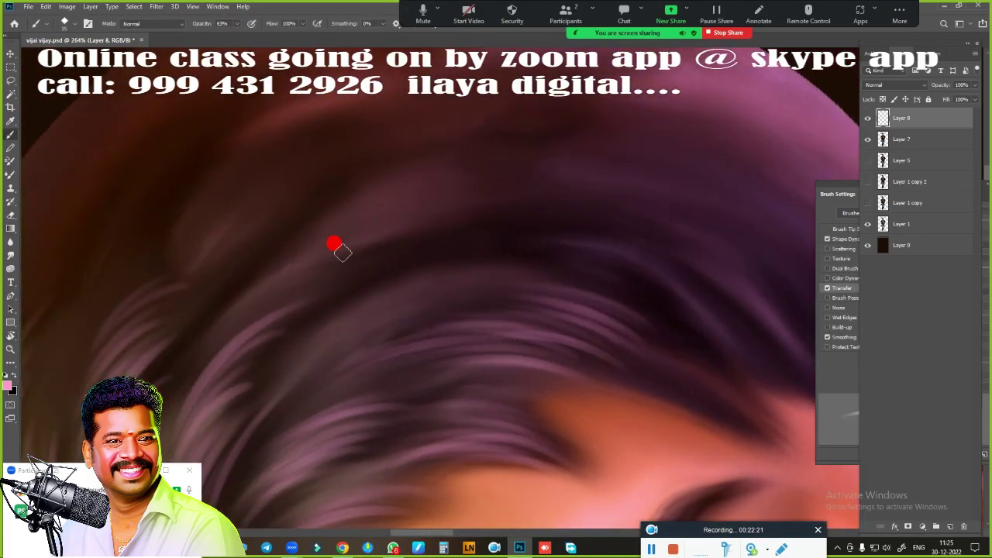
{"action": "scroll", "coordinate": [491, 194], "scroll_direction": "down", "scroll_amount": 2}
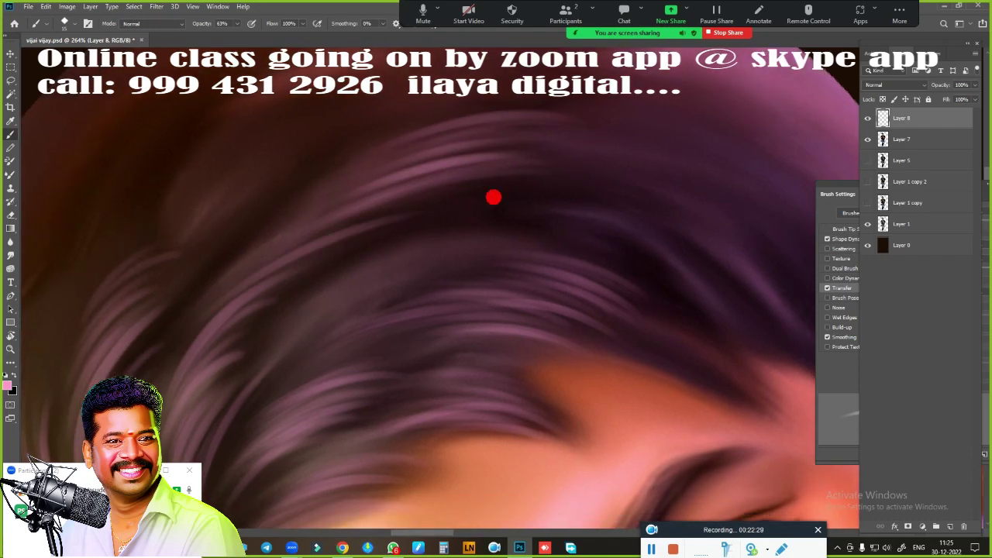
{"action": "scroll", "coordinate": [434, 233], "scroll_direction": "up", "scroll_amount": 3}
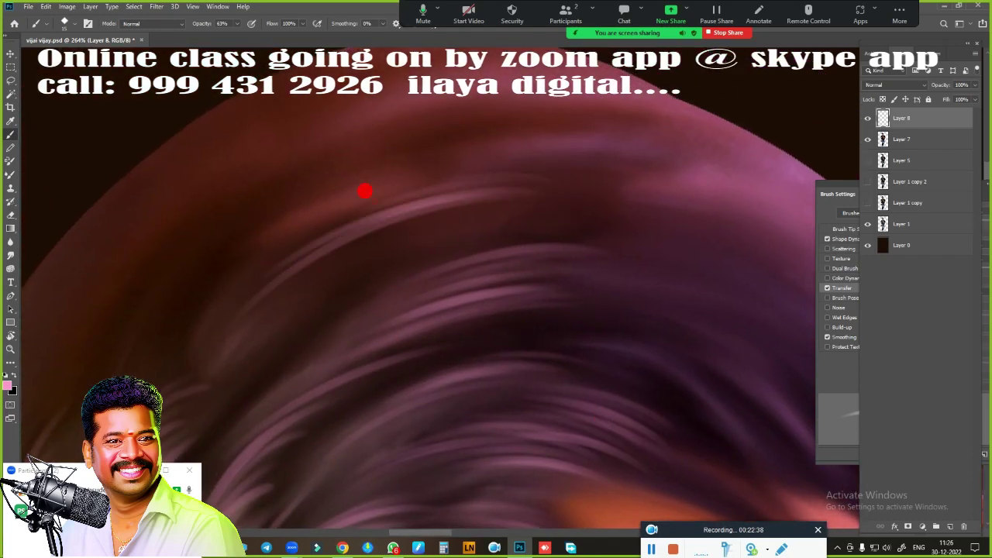
{"action": "scroll", "coordinate": [520, 213], "scroll_direction": "up", "scroll_amount": 2}
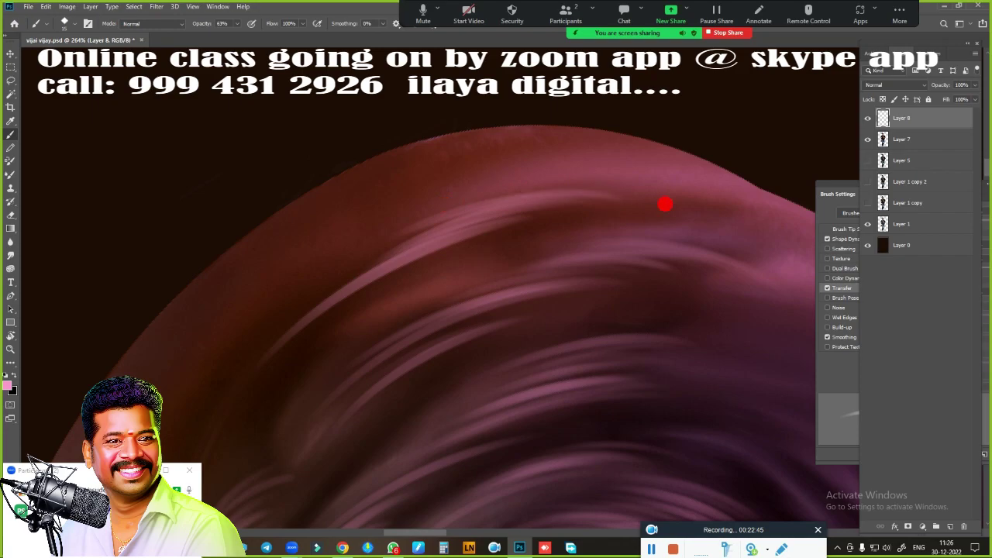
{"action": "scroll", "coordinate": [387, 137], "scroll_direction": "up", "scroll_amount": 2}
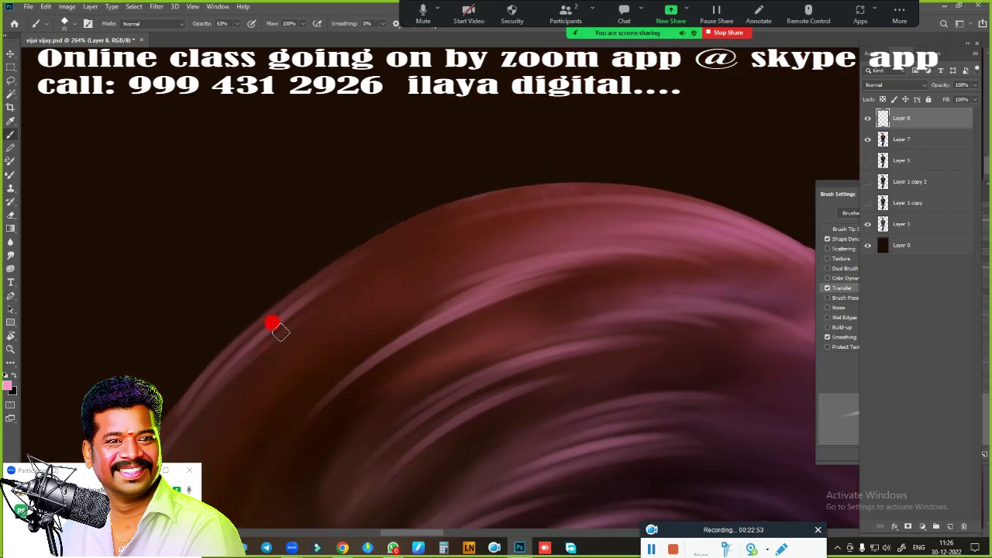
{"action": "scroll", "coordinate": [400, 348], "scroll_direction": "down", "scroll_amount": 2}
{"action": "scroll", "coordinate": [387, 295], "scroll_direction": "down", "scroll_amount": 2}
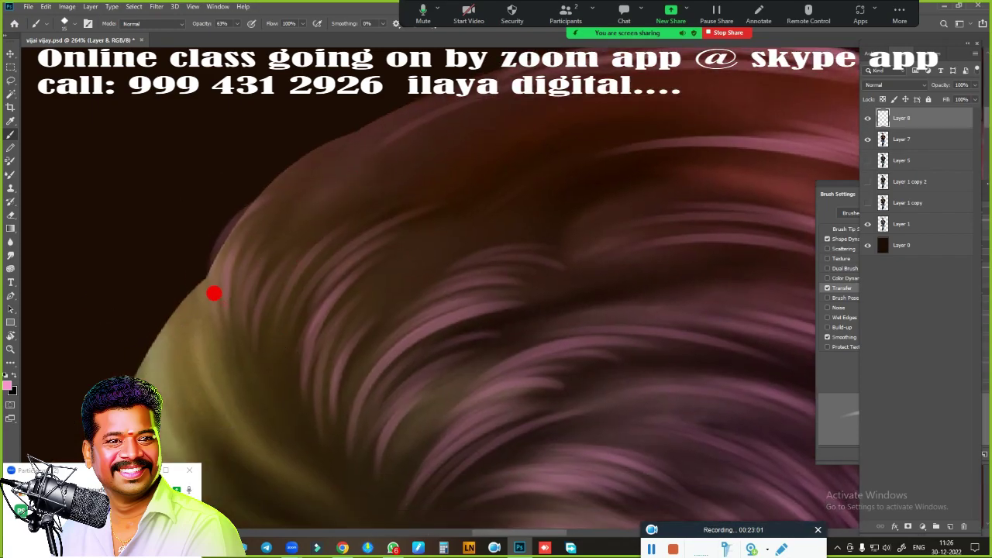
{"action": "scroll", "coordinate": [377, 439], "scroll_direction": "up", "scroll_amount": 2}
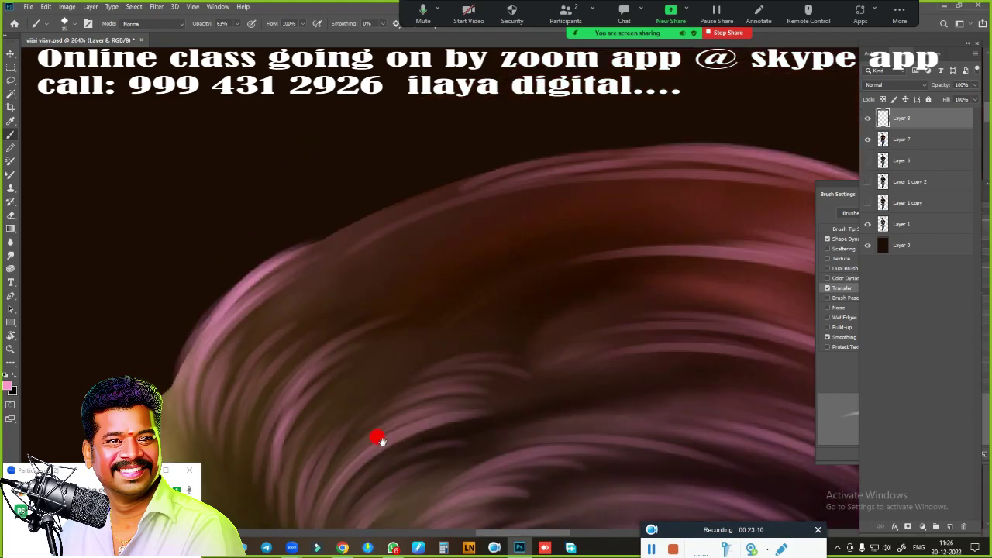
{"action": "scroll", "coordinate": [334, 359], "scroll_direction": "up", "scroll_amount": 1}
{"action": "scroll", "coordinate": [334, 359], "scroll_direction": "down", "scroll_amount": 2}
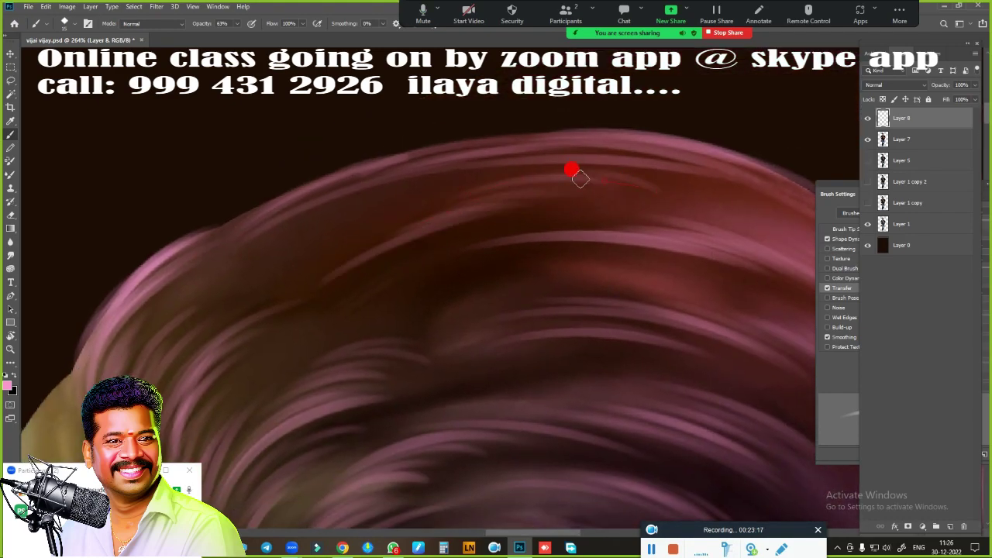
{"action": "left_click", "coordinate": [481, 231], "text": "shift"}
{"action": "key", "text": "ctrl+z"}
{"action": "scroll", "coordinate": [264, 272], "scroll_direction": "down", "scroll_amount": 2}
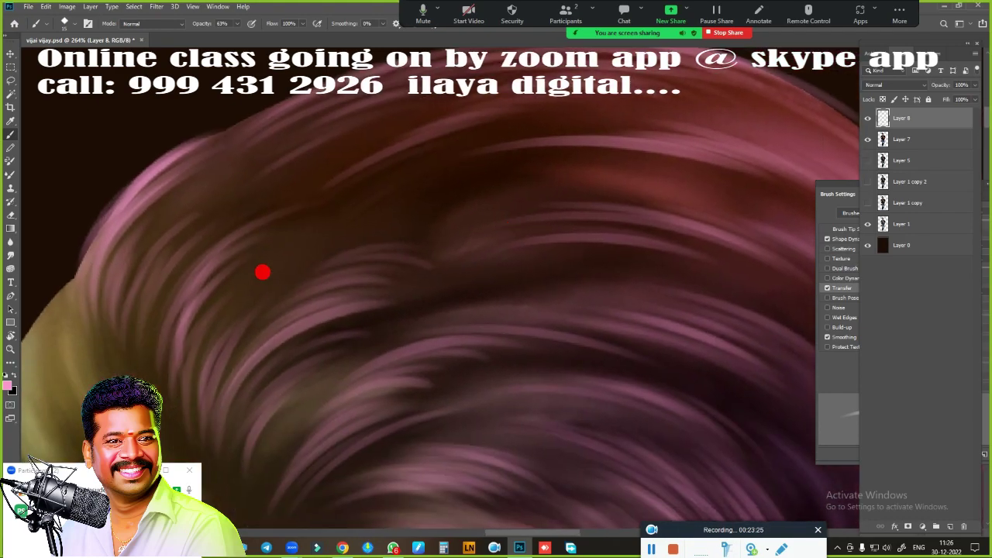
{"action": "scroll", "coordinate": [489, 240], "scroll_direction": "up", "scroll_amount": 2}
{"action": "scroll", "coordinate": [343, 213], "scroll_direction": "up", "scroll_amount": 2}
Step: Rotate the canvas to follow the hair curve and paint light-pink strands across the dark hair
{"action": "scroll", "coordinate": [343, 213], "scroll_direction": "up", "scroll_amount": 2}
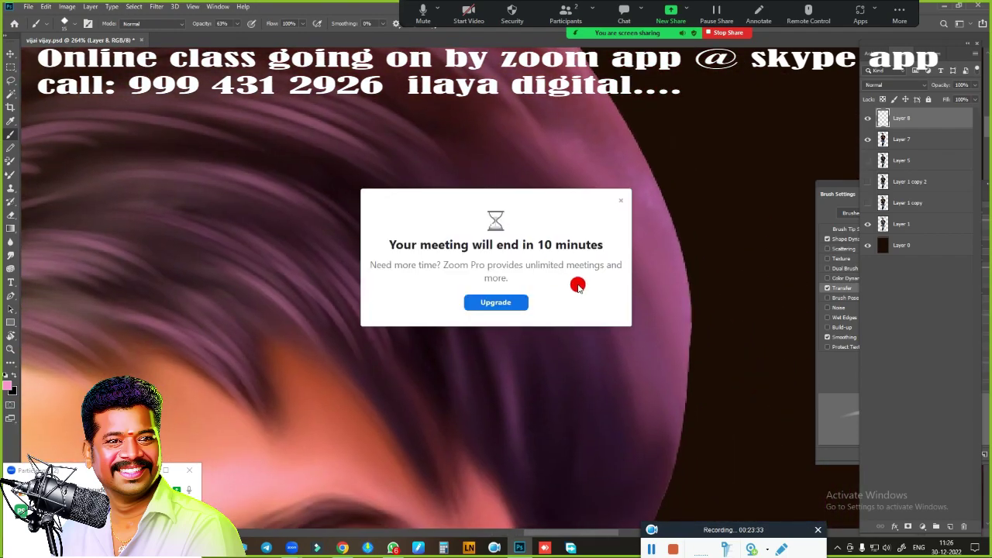
{"action": "key", "text": "r"}
{"action": "mouse_move", "coordinate": [473, 285]}
{"action": "left_mouse_down"}
{"action": "mouse_move", "coordinate": [464, 363]}
{"action": "mouse_move", "coordinate": [509, 277]}
{"action": "left_mouse_up"}
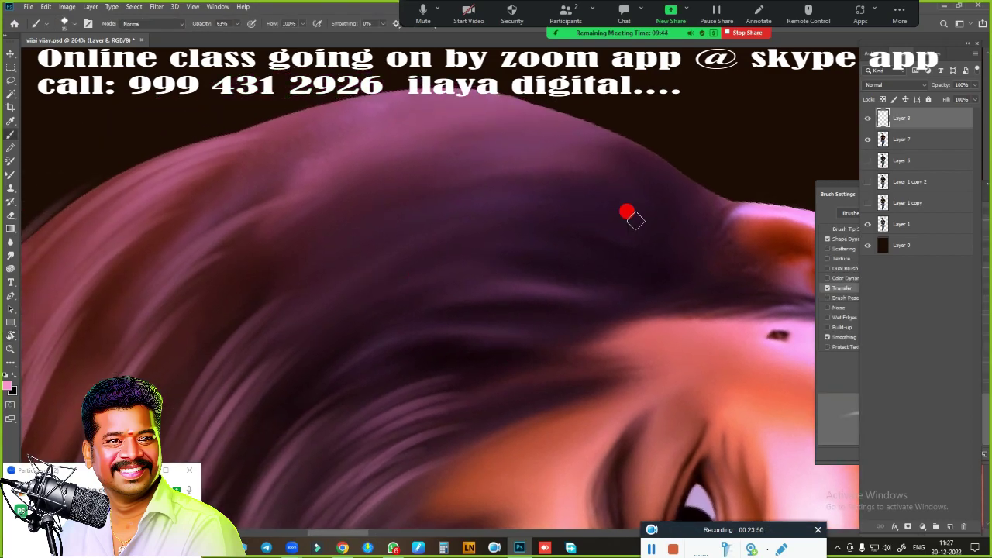
{"action": "left_click_drag", "start_coordinate": [356, 353], "coordinate": [573, 289]}
{"action": "left_click_drag", "start_coordinate": [399, 303], "coordinate": [655, 268]}
{"action": "left_click_drag", "start_coordinate": [527, 262], "coordinate": [719, 299]}
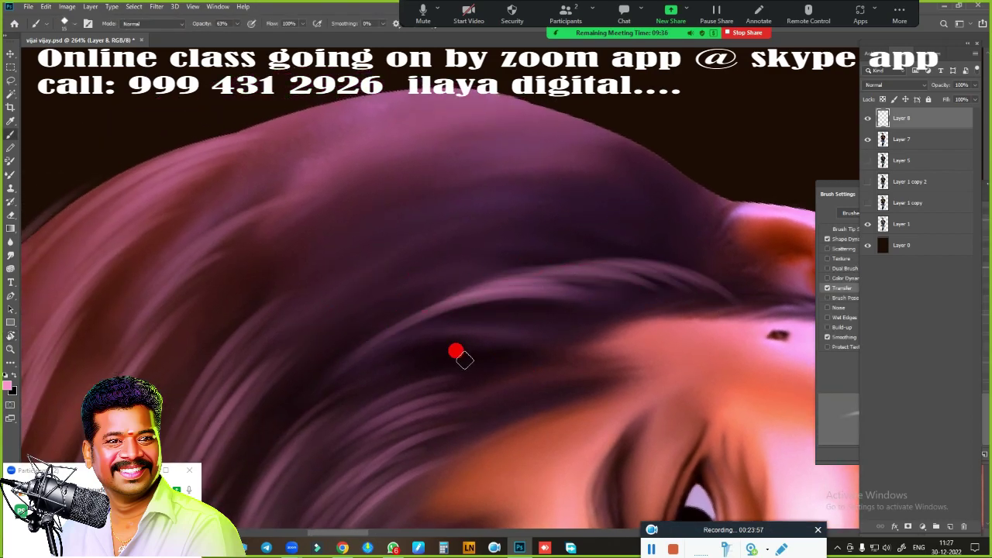
{"action": "left_click_drag", "start_coordinate": [457, 355], "coordinate": [543, 311]}
Step: Add more light strands in arcs across the hair and near the top of the head
{"action": "scroll", "coordinate": [480, 372], "scroll_direction": "up", "scroll_amount": 3}
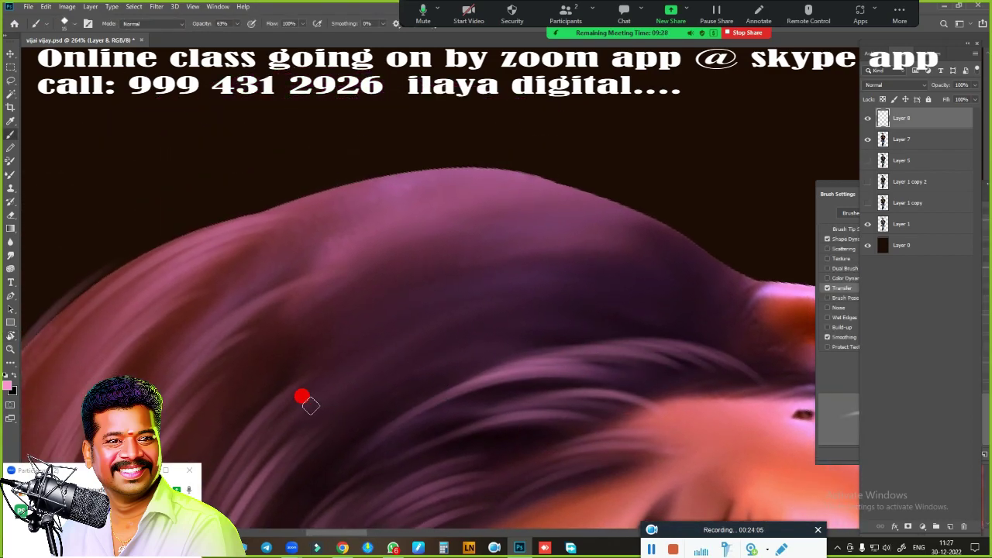
{"action": "mouse_move", "coordinate": [303, 398]}
{"action": "left_mouse_down"}
{"action": "mouse_move", "coordinate": [474, 297]}
{"action": "mouse_move", "coordinate": [594, 266]}
{"action": "left_mouse_up"}
{"action": "scroll", "coordinate": [631, 419], "scroll_direction": "up", "scroll_amount": 3}
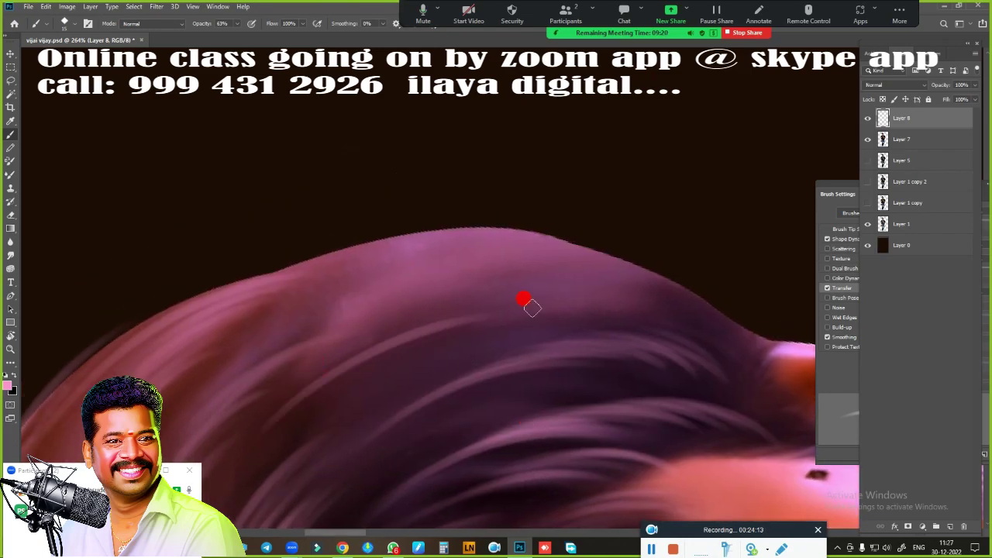
{"action": "mouse_move", "coordinate": [243, 439]}
{"action": "left_mouse_down"}
{"action": "mouse_move", "coordinate": [636, 288]}
{"action": "mouse_move", "coordinate": [436, 332]}
{"action": "left_mouse_up"}
{"action": "scroll", "coordinate": [328, 381], "scroll_direction": "up", "scroll_amount": 3}
{"action": "mouse_move", "coordinate": [328, 381]}
{"action": "left_mouse_down"}
{"action": "mouse_move", "coordinate": [425, 286]}
{"action": "mouse_move", "coordinate": [345, 324]}
{"action": "left_mouse_up"}
{"action": "scroll", "coordinate": [361, 281], "scroll_direction": "down", "scroll_amount": 5}
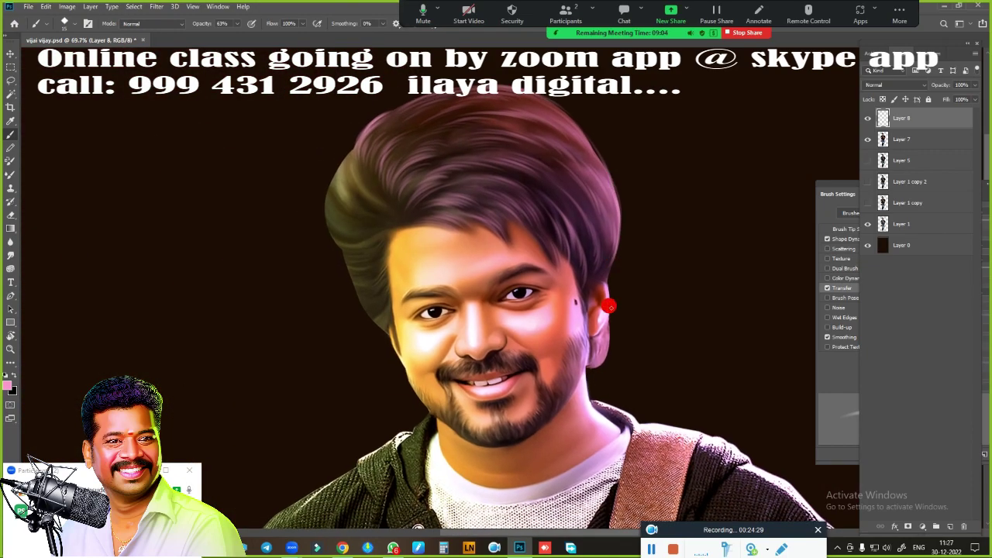
{"action": "scroll", "coordinate": [514, 250], "scroll_direction": "up", "scroll_amount": 3}
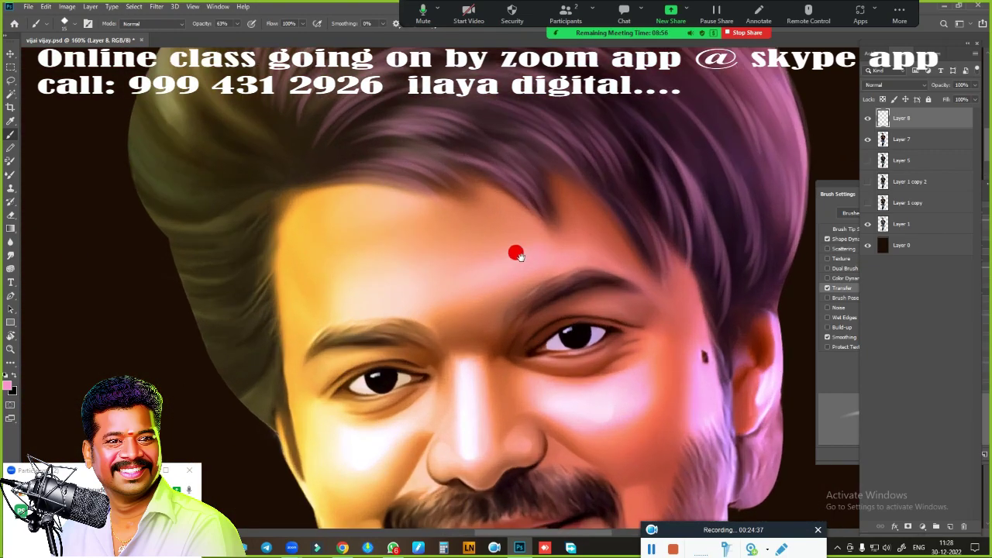
{"action": "scroll", "coordinate": [333, 281], "scroll_direction": "up", "scroll_amount": 2}
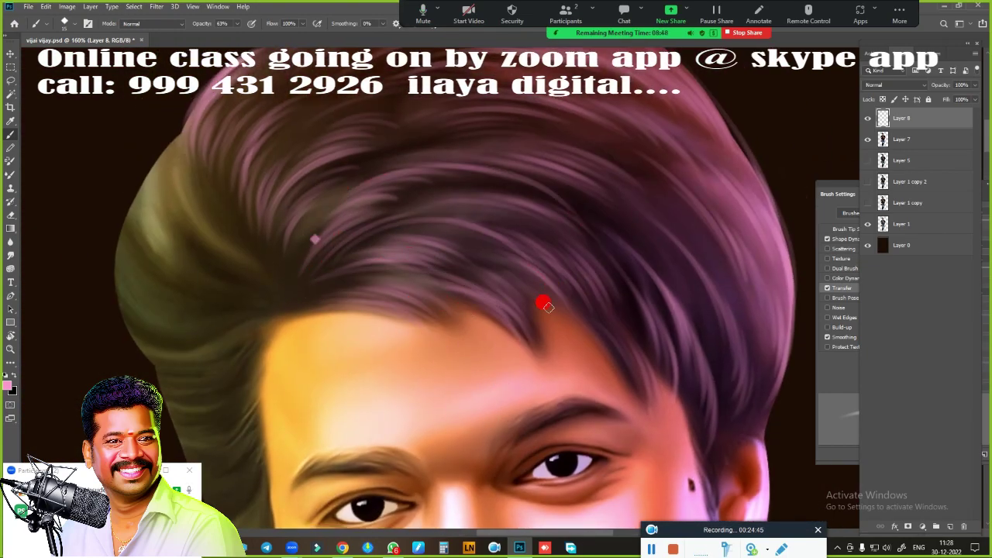
{"action": "left_click_drag", "start_coordinate": [547, 307], "coordinate": [470, 228]}
{"action": "left_click_drag", "start_coordinate": [363, 241], "coordinate": [468, 232]}
Step: Paint light strands along the hairline
{"action": "scroll", "coordinate": [569, 294], "scroll_direction": "up", "scroll_amount": 1}
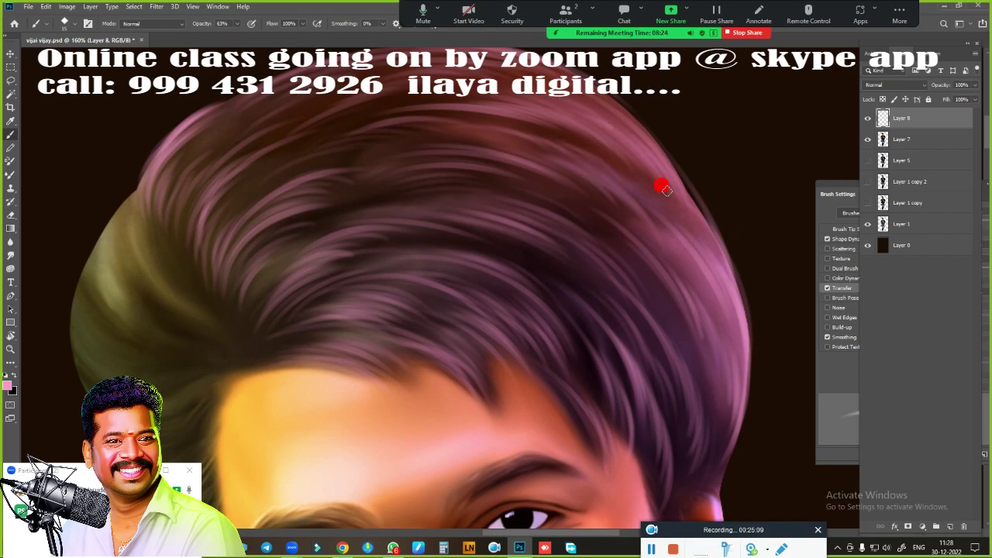
{"action": "scroll", "coordinate": [717, 303], "scroll_direction": "down", "scroll_amount": 2}
{"action": "scroll", "coordinate": [697, 294], "scroll_direction": "down", "scroll_amount": 2}
{"action": "scroll", "coordinate": [643, 333], "scroll_direction": "up", "scroll_amount": 3}
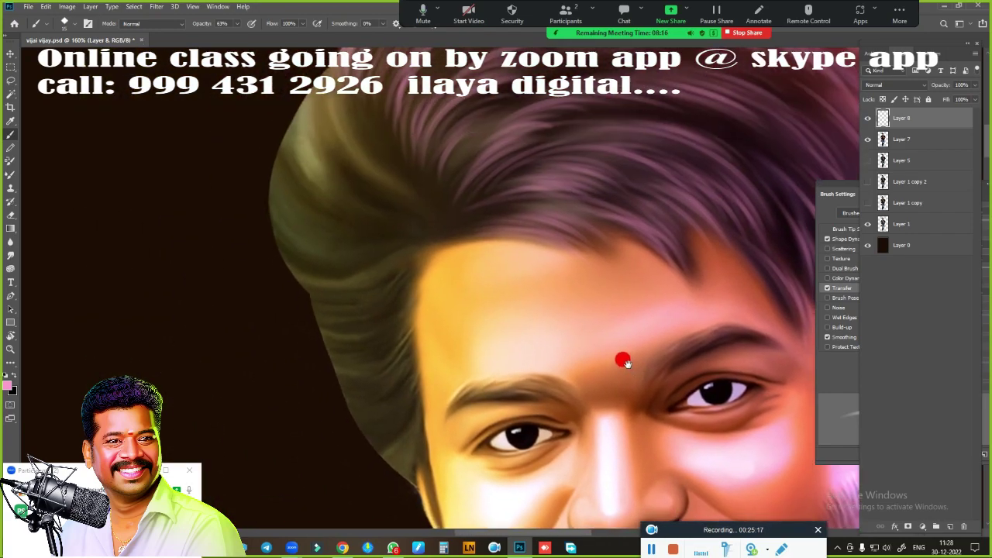
{"action": "scroll", "coordinate": [543, 287], "scroll_direction": "down", "scroll_amount": 1}
{"action": "left_click_drag", "start_coordinate": [472, 220], "coordinate": [555, 225]}
Step: Sample the olive hair colour as the paint colour and rotate the canvas to suit that area
{"action": "scroll", "coordinate": [674, 289], "scroll_direction": "up", "scroll_amount": 2}
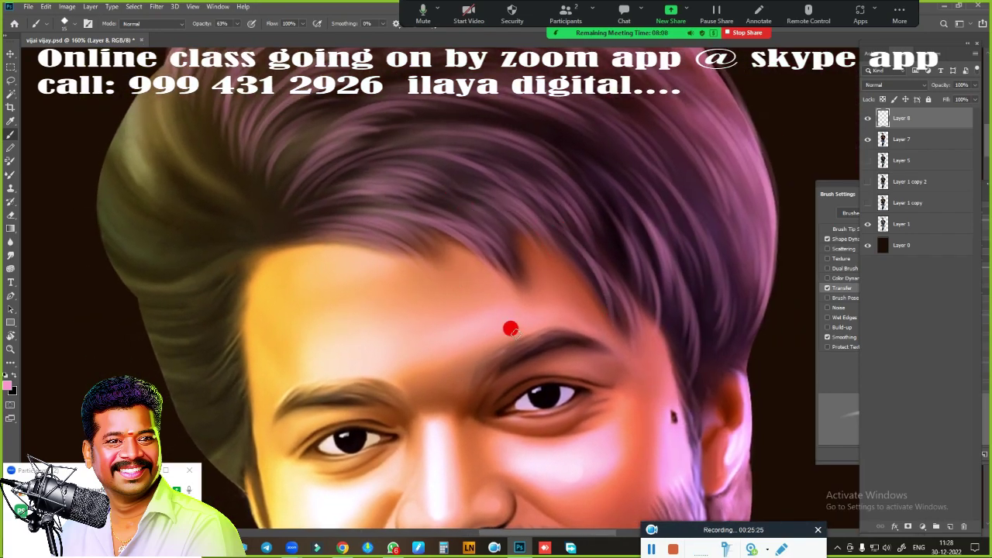
{"action": "scroll", "coordinate": [509, 328], "scroll_direction": "up", "scroll_amount": 1}
{"action": "left_click", "coordinate": [379, 302], "text": "alt"}
{"action": "key", "text": "Return"}
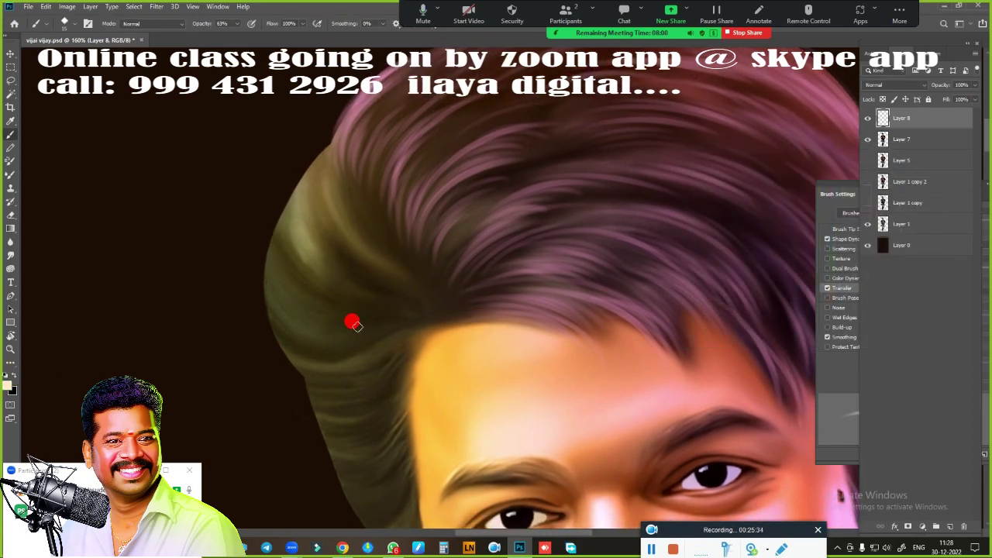
{"action": "scroll", "coordinate": [349, 321], "scroll_direction": "up", "scroll_amount": 2}
{"action": "key", "text": "r"}
{"action": "mouse_move", "coordinate": [507, 377]}
{"action": "left_mouse_down"}
{"action": "mouse_move", "coordinate": [298, 245]}
{"action": "mouse_move", "coordinate": [426, 429]}
{"action": "left_mouse_up"}
{"action": "key", "text": "b"}
Step: Paint light strands over the olive hair, along the forehead edge and around the parting
{"action": "mouse_move", "coordinate": [325, 386]}
{"action": "left_mouse_down"}
{"action": "mouse_move", "coordinate": [337, 317]}
{"action": "mouse_move", "coordinate": [381, 387]}
{"action": "mouse_move", "coordinate": [481, 323]}
{"action": "mouse_move", "coordinate": [486, 375]}
{"action": "mouse_move", "coordinate": [478, 275]}
{"action": "mouse_move", "coordinate": [516, 251]}
{"action": "mouse_move", "coordinate": [547, 290]}
{"action": "mouse_move", "coordinate": [468, 317]}
{"action": "left_mouse_up"}
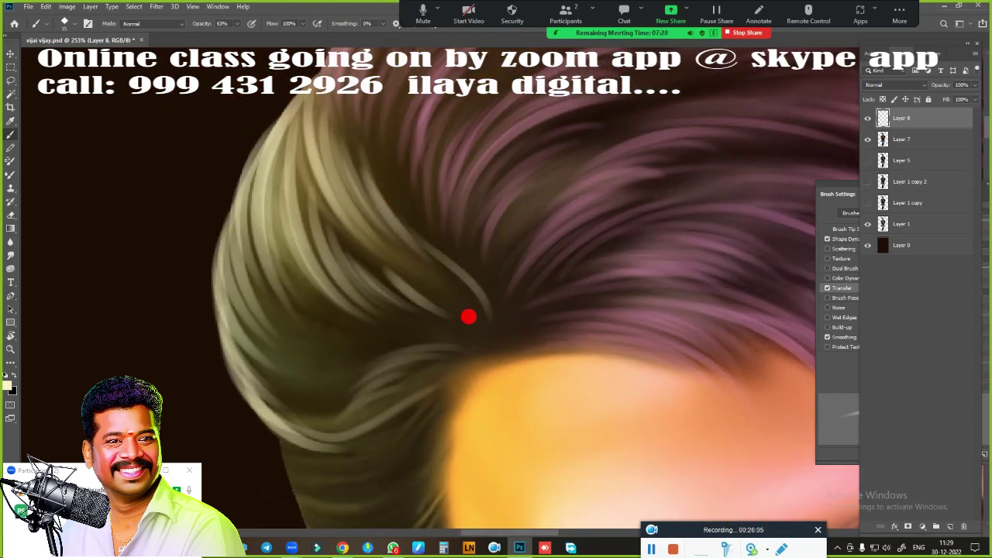
{"action": "mouse_move", "coordinate": [366, 335]}
{"action": "left_mouse_down"}
{"action": "mouse_move", "coordinate": [393, 305]}
{"action": "mouse_move", "coordinate": [493, 271]}
{"action": "mouse_move", "coordinate": [290, 255]}
{"action": "mouse_move", "coordinate": [501, 329]}
{"action": "left_mouse_up"}
{"action": "scroll", "coordinate": [501, 329], "scroll_direction": "down", "scroll_amount": 5}
{"action": "scroll", "coordinate": [543, 310], "scroll_direction": "up", "scroll_amount": 5}
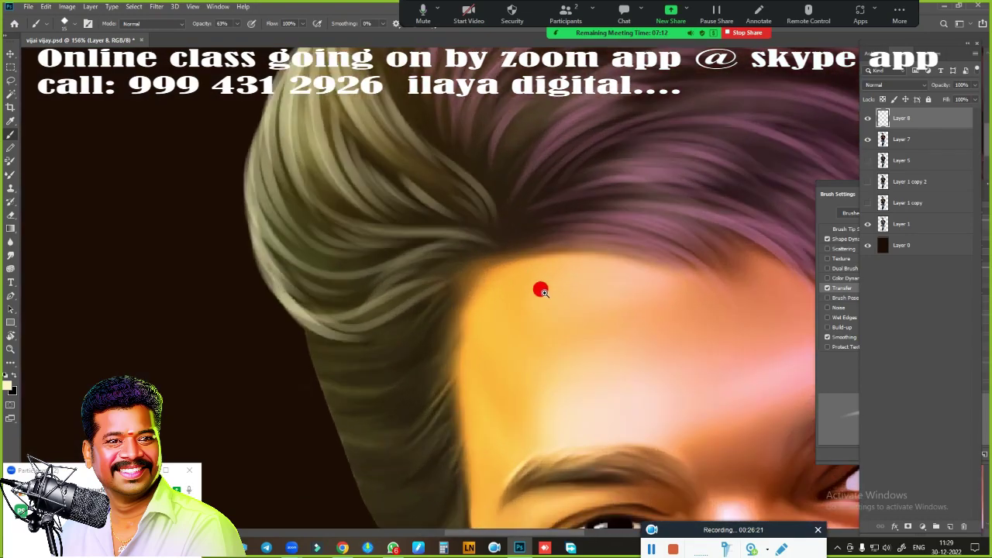
{"action": "mouse_move", "coordinate": [381, 273]}
{"action": "left_mouse_down"}
{"action": "mouse_move", "coordinate": [463, 162]}
{"action": "mouse_move", "coordinate": [333, 132]}
{"action": "left_mouse_up"}
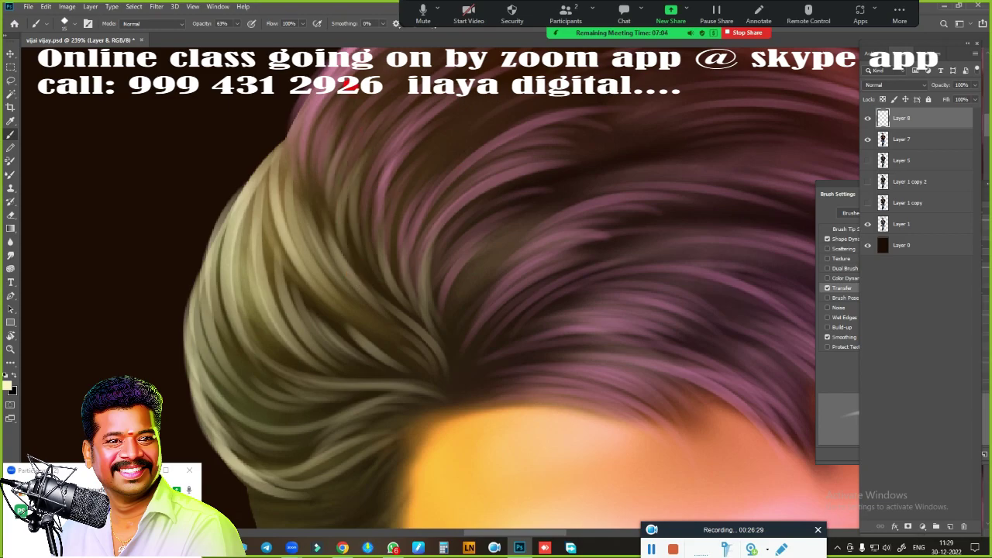
{"action": "mouse_move", "coordinate": [441, 325]}
{"action": "left_mouse_down"}
{"action": "mouse_move", "coordinate": [398, 270]}
{"action": "mouse_move", "coordinate": [473, 153]}
{"action": "left_mouse_up"}
{"action": "mouse_move", "coordinate": [384, 264]}
{"action": "left_mouse_down"}
{"action": "mouse_move", "coordinate": [395, 317]}
{"action": "mouse_move", "coordinate": [423, 328]}
{"action": "mouse_move", "coordinate": [491, 388]}
{"action": "left_mouse_up"}
Step: Zoom out to the whole portrait, briefly switching to the Eraser and back to the Brush
{"action": "key", "text": "ctrl+0"}
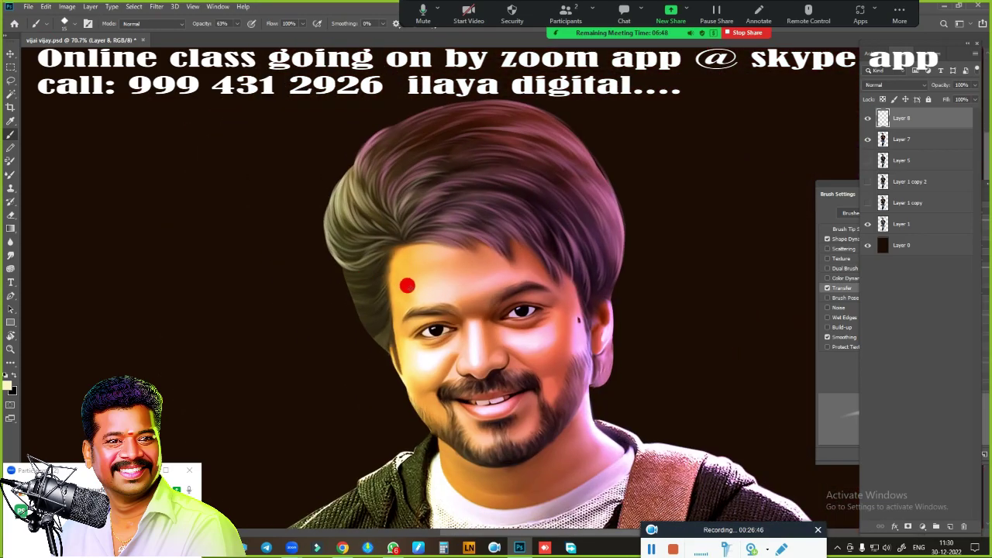
{"action": "scroll", "coordinate": [456, 224], "scroll_direction": "up", "scroll_amount": 2}
{"action": "scroll", "coordinate": [411, 191], "scroll_direction": "up", "scroll_amount": 1}
{"action": "key", "text": "e"}
{"action": "scroll", "coordinate": [496, 326], "scroll_direction": "down", "scroll_amount": 2}
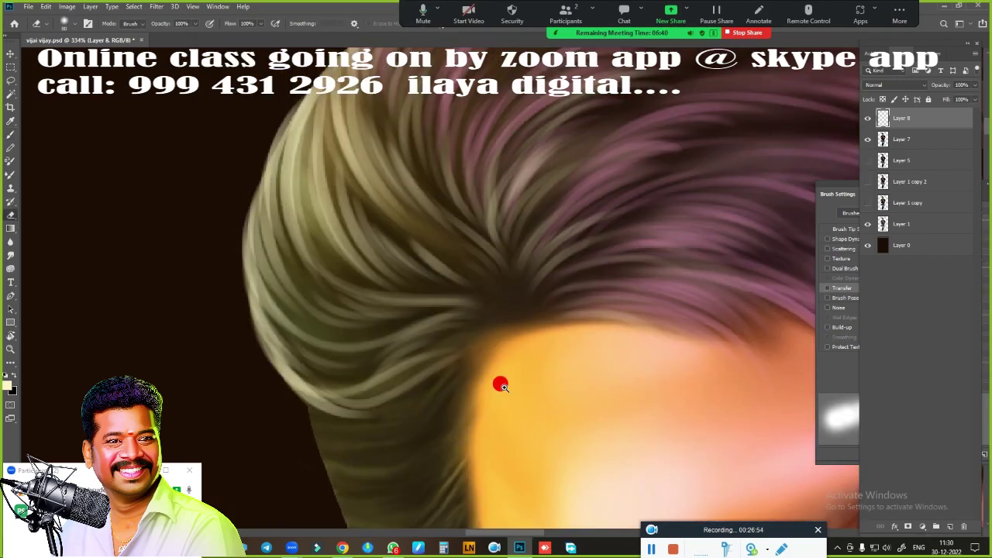
{"action": "scroll", "coordinate": [520, 353], "scroll_direction": "up", "scroll_amount": 1}
{"action": "key", "text": "b"}
{"action": "scroll", "coordinate": [476, 310], "scroll_direction": "down", "scroll_amount": 3}
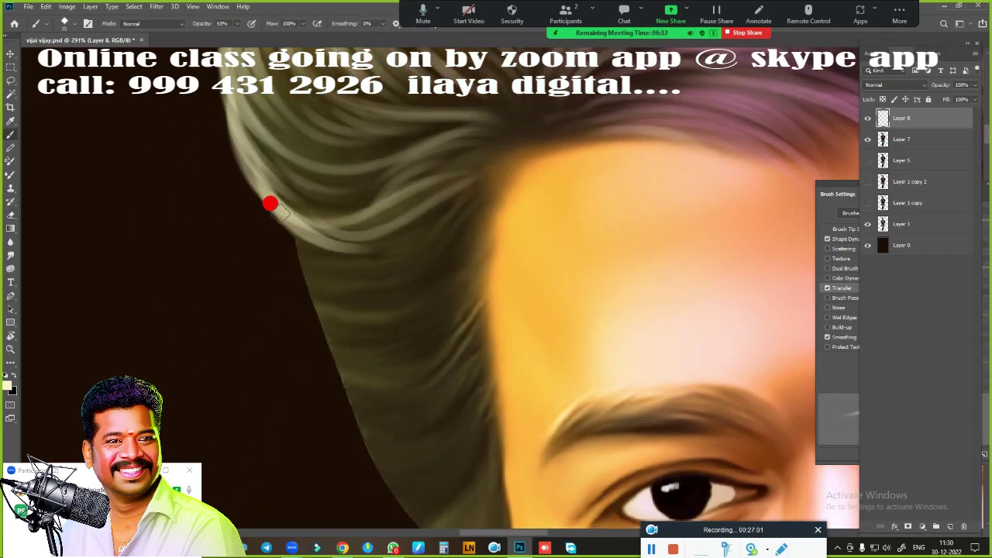
{"action": "scroll", "coordinate": [297, 184], "scroll_direction": "down", "scroll_amount": 2}
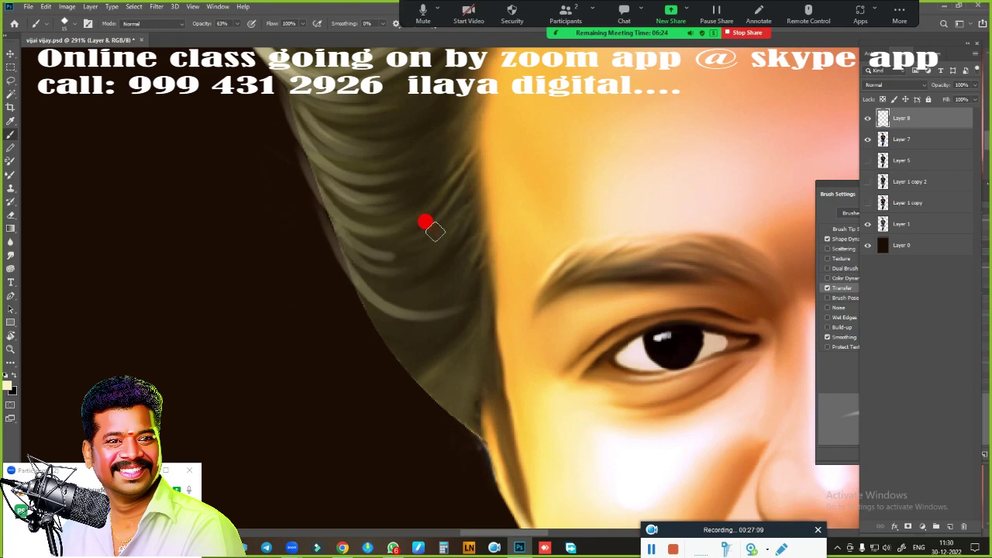
Step: Paint light strands down the left and right edges of the hair
{"action": "mouse_move", "coordinate": [333, 244]}
{"action": "left_mouse_down"}
{"action": "mouse_move", "coordinate": [421, 261]}
{"action": "mouse_move", "coordinate": [354, 273]}
{"action": "mouse_move", "coordinate": [434, 370]}
{"action": "left_mouse_up"}
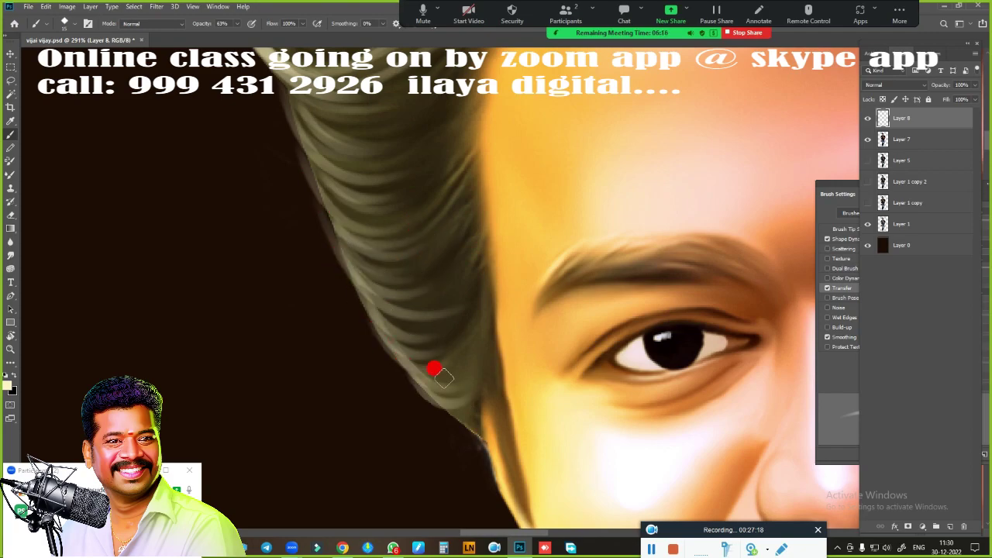
{"action": "scroll", "coordinate": [434, 370], "scroll_direction": "up", "scroll_amount": 3}
{"action": "left_click_drag", "start_coordinate": [458, 199], "coordinate": [476, 225]}
{"action": "scroll", "coordinate": [476, 226], "scroll_direction": "down", "scroll_amount": 3}
{"action": "mouse_move", "coordinate": [461, 144]}
{"action": "left_mouse_down"}
{"action": "mouse_move", "coordinate": [445, 204]}
{"action": "mouse_move", "coordinate": [467, 263]}
{"action": "mouse_move", "coordinate": [439, 354]}
{"action": "mouse_move", "coordinate": [461, 385]}
{"action": "mouse_move", "coordinate": [428, 256]}
{"action": "left_mouse_up"}
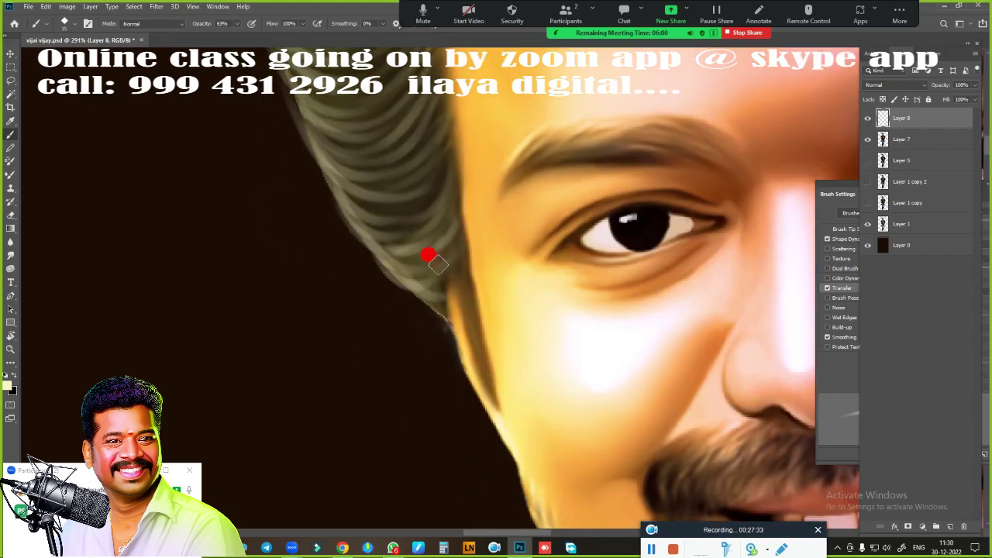
{"action": "scroll", "coordinate": [602, 289], "scroll_direction": "down", "scroll_amount": 5}
Step: Set the paint colour to pale cream #fbf2c2 and pan over the hair top, forehead and eyes
{"action": "key", "text": "i"}
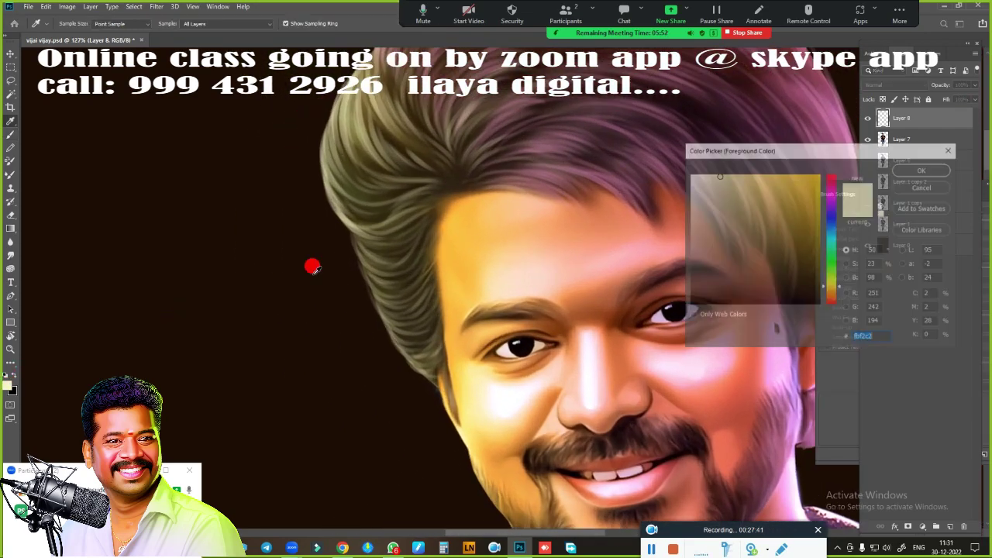
{"action": "left_click", "coordinate": [895, 170]}
{"action": "key", "text": "b"}
{"action": "scroll", "coordinate": [491, 290], "scroll_direction": "up", "scroll_amount": 1}
{"action": "scroll", "coordinate": [443, 284], "scroll_direction": "up", "scroll_amount": 2}
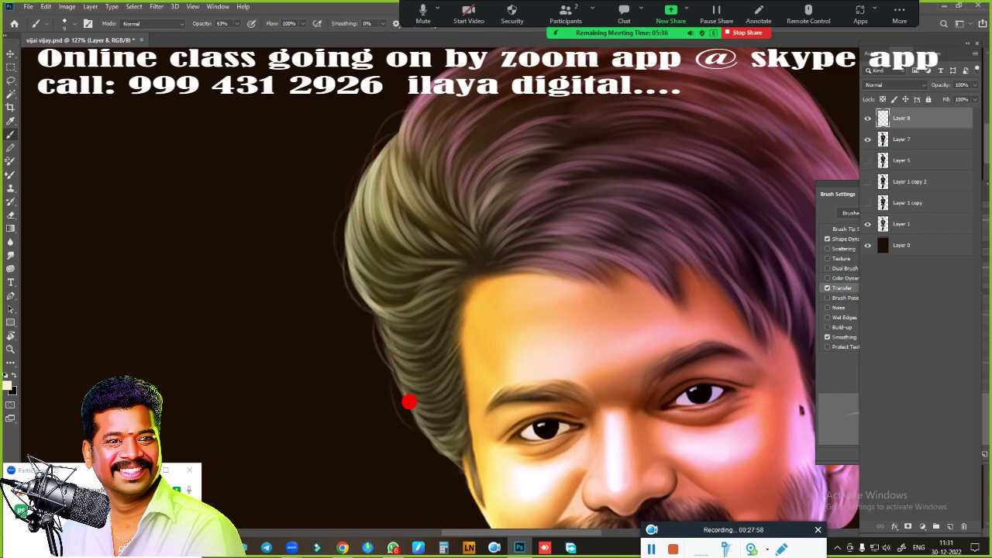
{"action": "scroll", "coordinate": [422, 383], "scroll_direction": "up", "scroll_amount": 3}
{"action": "left_click_drag", "start_coordinate": [578, 196], "coordinate": [367, 107]}
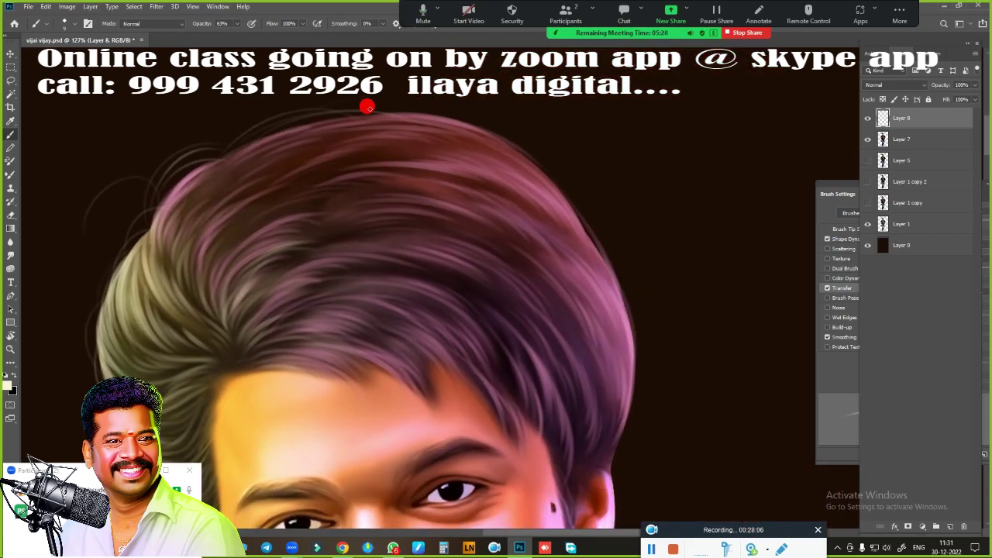
{"action": "scroll", "coordinate": [605, 403], "scroll_direction": "down", "scroll_amount": 3}
{"action": "left_click_drag", "start_coordinate": [401, 244], "coordinate": [515, 316]}
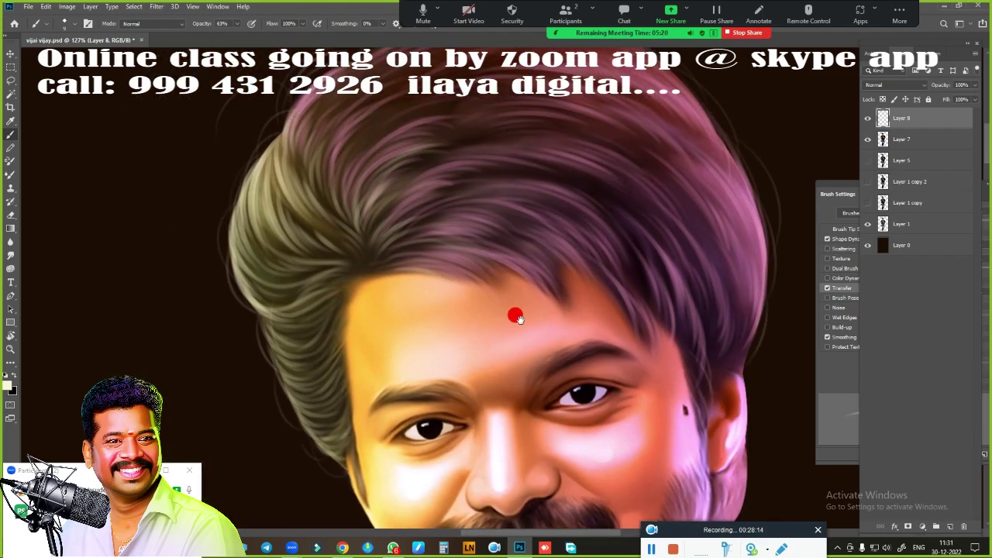
{"action": "scroll", "coordinate": [607, 243], "scroll_direction": "down", "scroll_amount": 5}
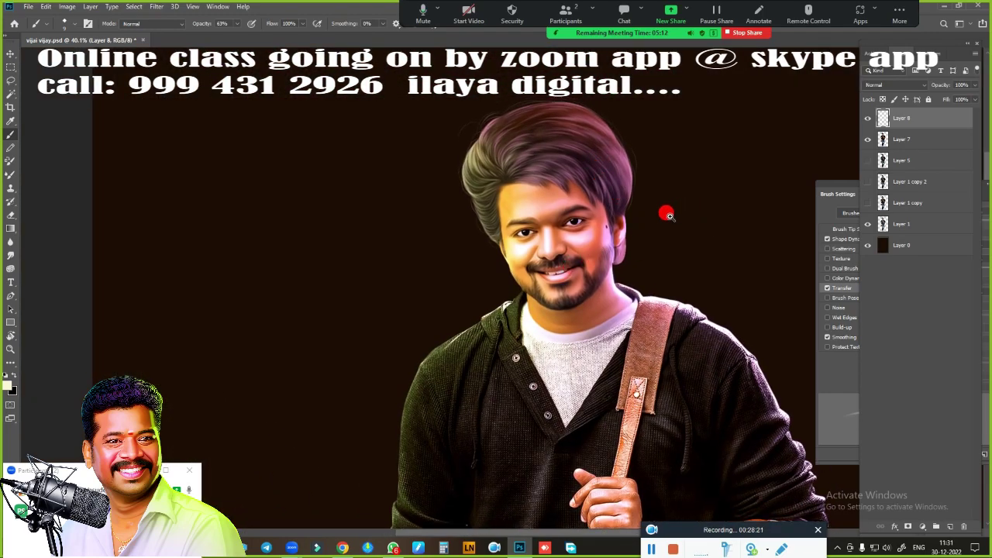
{"action": "scroll", "coordinate": [668, 215], "scroll_direction": "up", "scroll_amount": 2}
Step: Duplicate Layer 7 and set the Burn tool's range to Shadows
{"action": "left_click", "coordinate": [900, 142]}
{"action": "key", "text": "ctrl+j"}
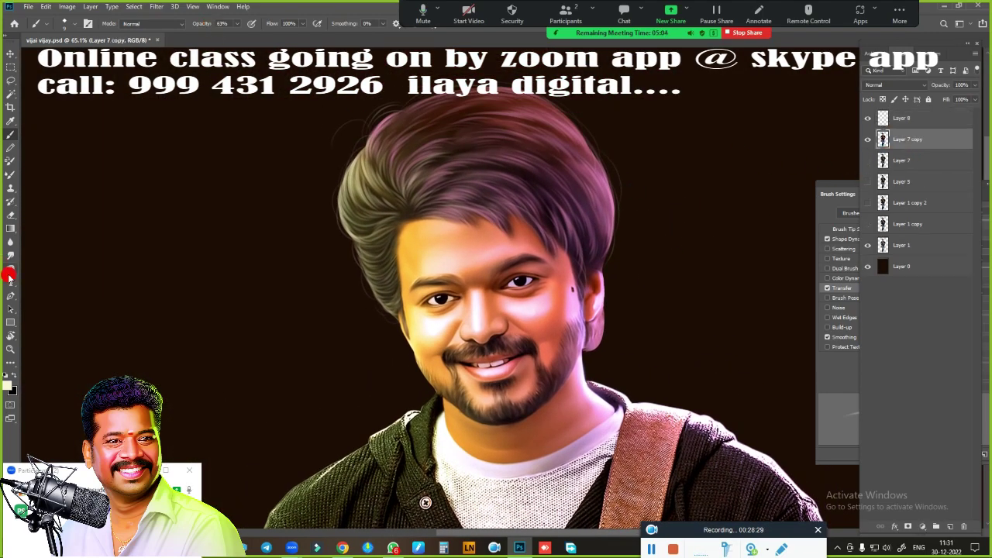
{"action": "key", "text": "o"}
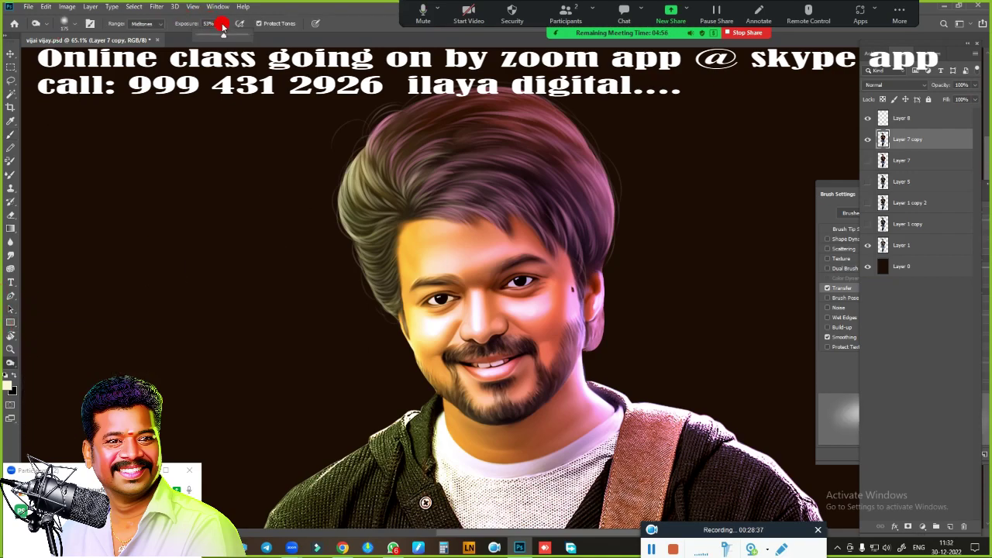
{"action": "left_click", "coordinate": [142, 23]}
{"action": "left_click", "coordinate": [143, 34]}
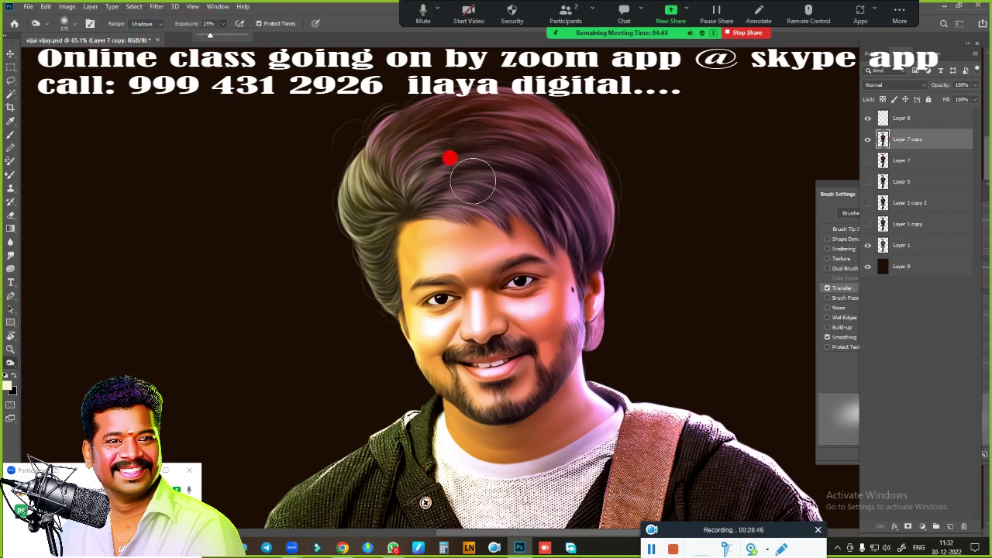
Step: Burn the hair shadows across the crown and both sides, then begin lassoing around the head
{"action": "key", "text": "bracketright"}
{"action": "key", "text": "bracketright"}
{"action": "left_click_drag", "start_coordinate": [365, 134], "coordinate": [421, 189]}
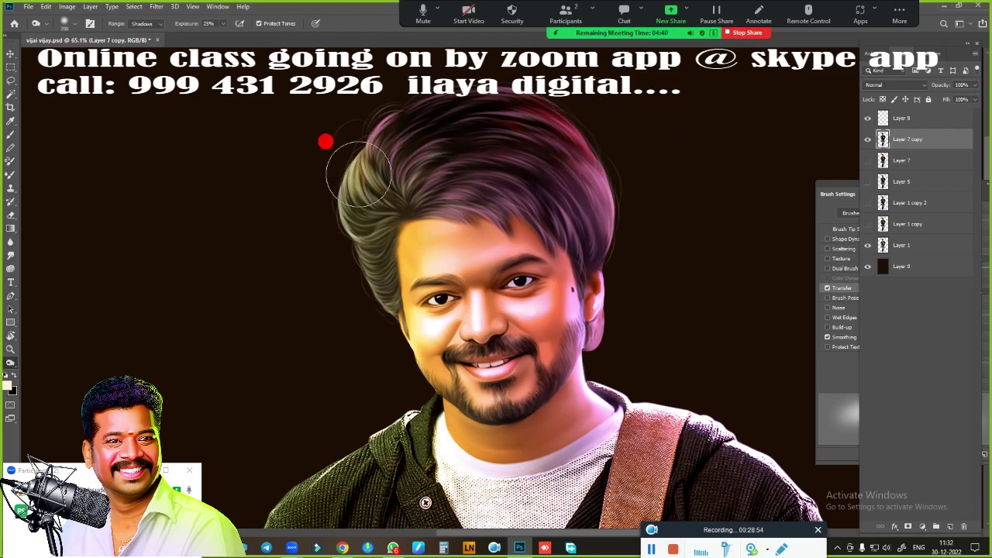
{"action": "left_click_drag", "start_coordinate": [358, 174], "coordinate": [358, 256]}
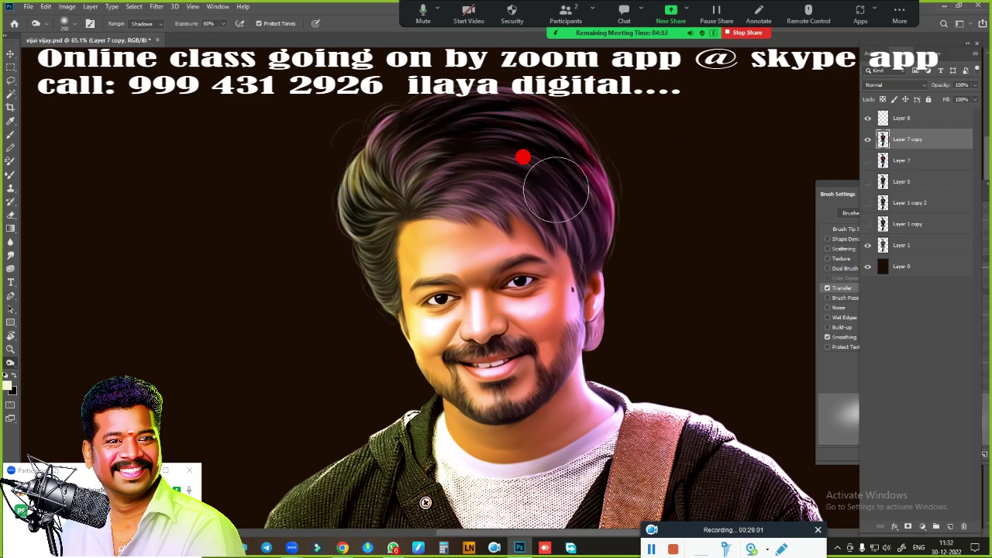
{"action": "mouse_move", "coordinate": [605, 194]}
{"action": "left_mouse_down"}
{"action": "mouse_move", "coordinate": [360, 248]}
{"action": "mouse_move", "coordinate": [159, 92]}
{"action": "left_mouse_up"}
{"action": "key", "text": "ctrl+plus"}
{"action": "key", "text": "ctrl+plus"}
{"action": "key", "text": "l"}
{"action": "left_click_drag", "start_coordinate": [682, 10], "coordinate": [659, 476]}
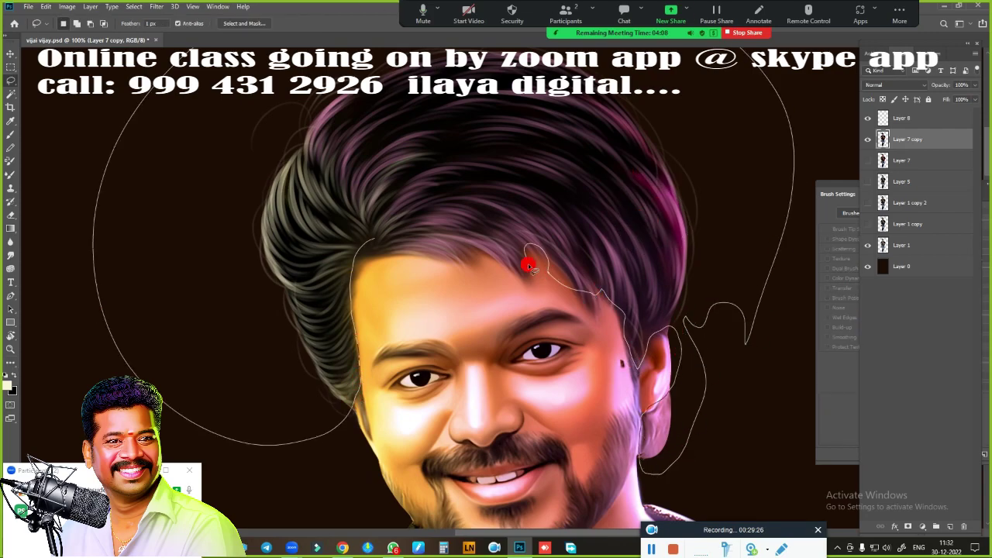
Step: Close the head selection, feather it 100 px, and copy it to a new Layer 9
{"action": "left_click_drag", "start_coordinate": [548, 273], "coordinate": [470, 249]}
{"action": "key", "text": "shift+F6"}
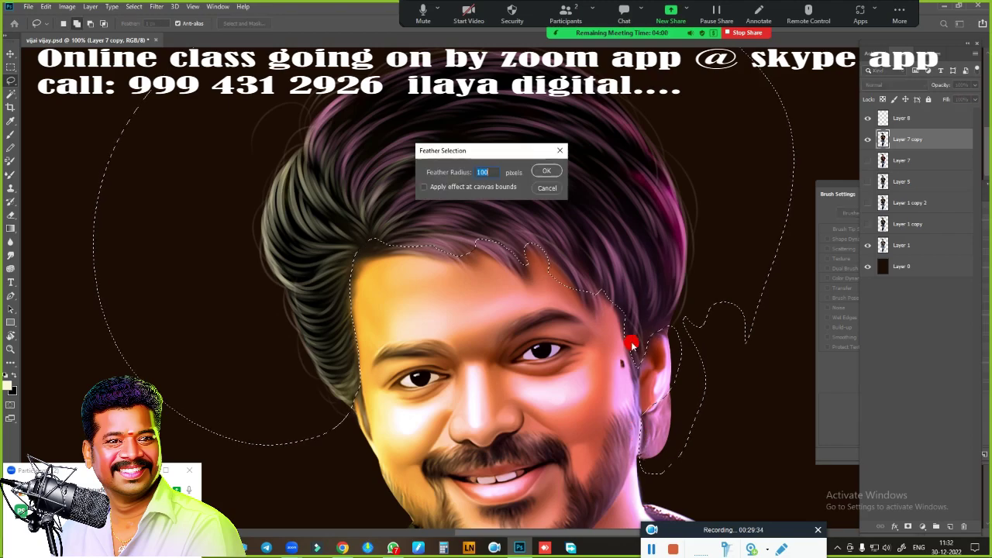
{"action": "key", "text": "Return"}
{"action": "key", "text": "ctrl+j"}
Step: Hide Layer 7 copy and Layer 1, and erase stray parts along the left hairline
{"action": "left_click", "coordinate": [867, 160]}
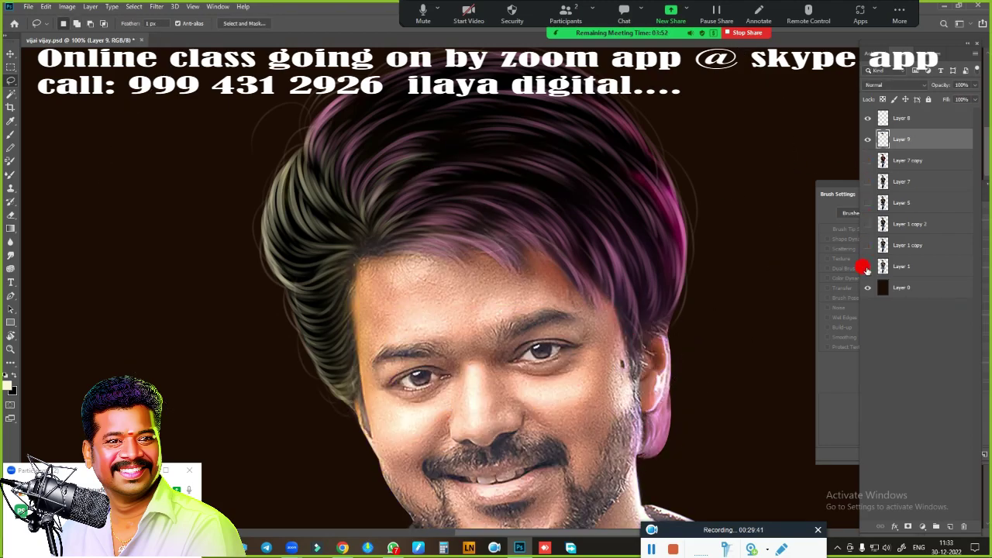
{"action": "left_click", "coordinate": [867, 266]}
{"action": "key", "text": "e"}
{"action": "mouse_move", "coordinate": [412, 349]}
{"action": "left_mouse_down"}
{"action": "mouse_move", "coordinate": [369, 349]}
{"action": "mouse_move", "coordinate": [492, 279]}
{"action": "mouse_move", "coordinate": [597, 336]}
{"action": "mouse_move", "coordinate": [682, 446]}
{"action": "mouse_move", "coordinate": [651, 367]}
{"action": "left_mouse_up"}
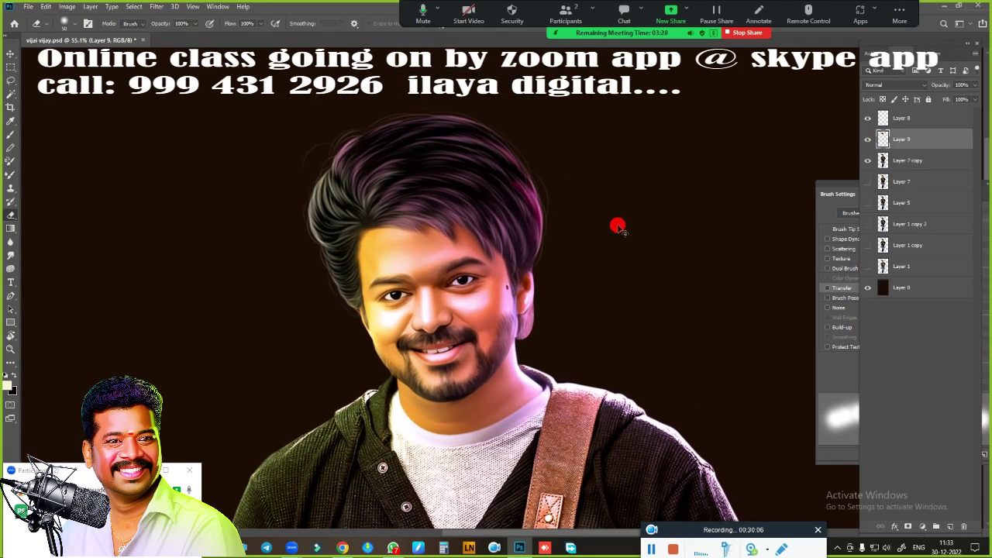
Step: Set Layer 9's Hue/Saturation Lightness to -24 and its fill to 68%, then select Layer 8
{"action": "key", "text": "ctrl+u"}
{"action": "mouse_move", "coordinate": [707, 197]}
{"action": "left_mouse_down"}
{"action": "mouse_move", "coordinate": [756, 201]}
{"action": "mouse_move", "coordinate": [649, 210]}
{"action": "left_mouse_up"}
{"action": "left_click", "coordinate": [824, 94]}
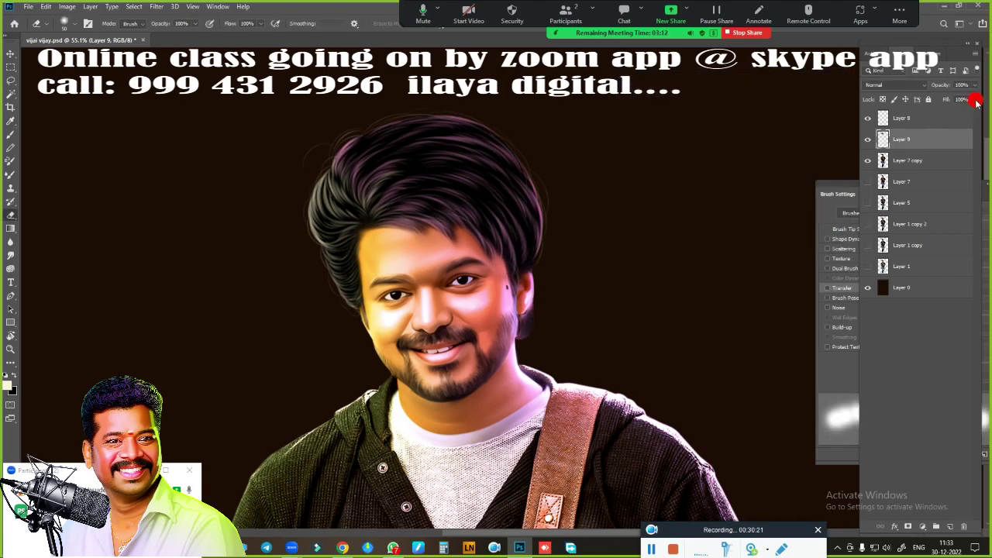
{"action": "left_click_drag", "start_coordinate": [936, 116], "coordinate": [949, 122]}
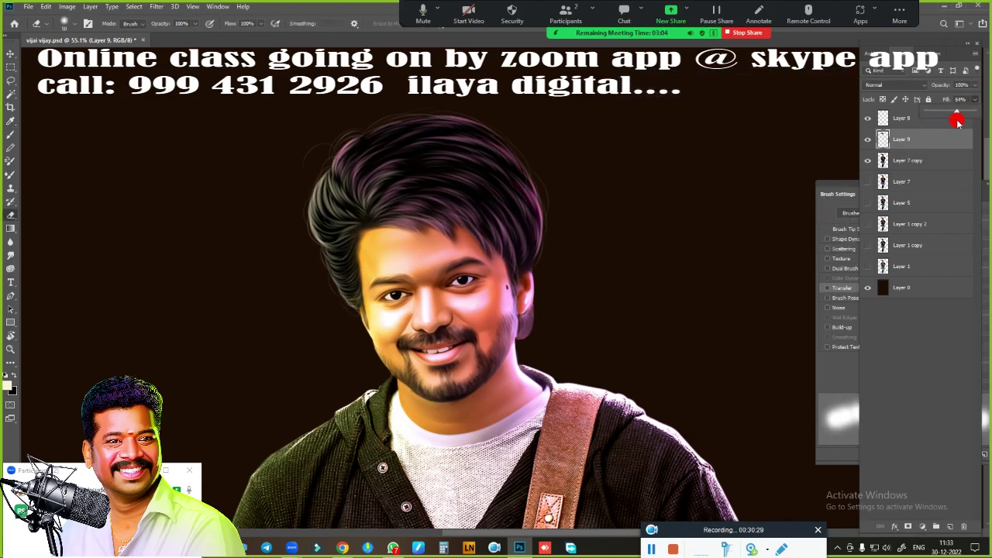
{"action": "scroll", "coordinate": [539, 191], "scroll_direction": "down", "scroll_amount": 5}
{"action": "scroll", "coordinate": [480, 217], "scroll_direction": "up", "scroll_amount": 5}
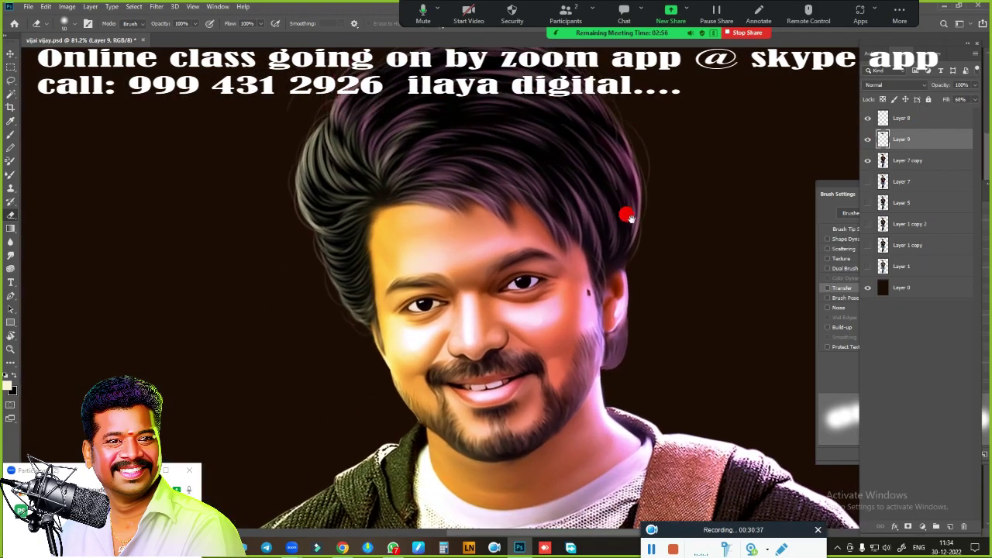
{"action": "scroll", "coordinate": [626, 209], "scroll_direction": "down", "scroll_amount": 2}
{"action": "left_click", "coordinate": [869, 118]}
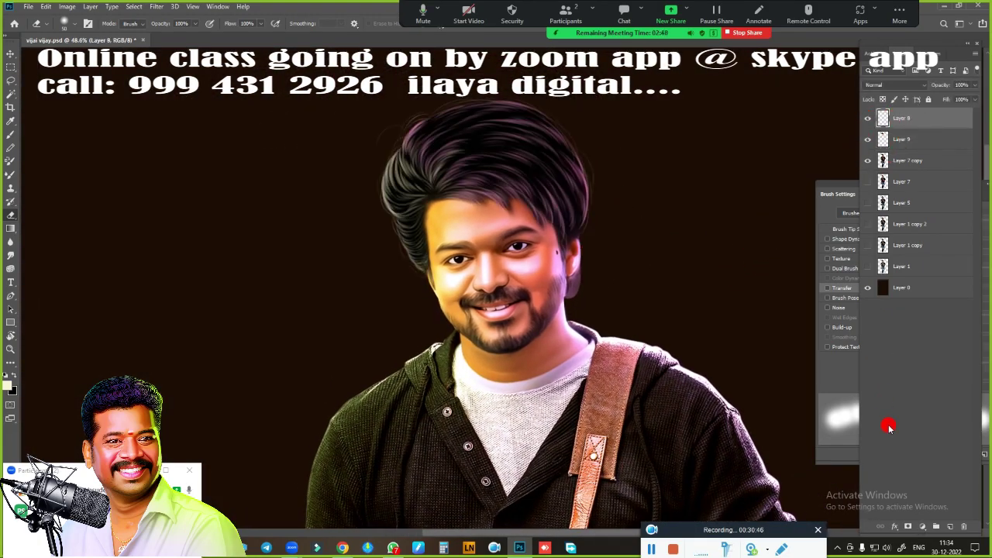
Step: Add a Gradient Overlay style to Layer 8, retrying once, and bring up the gradient editor
{"action": "left_click", "coordinate": [894, 527]}
{"action": "left_click", "coordinate": [914, 496]}
{"action": "left_click_drag", "start_coordinate": [613, 443], "coordinate": [497, 426]}
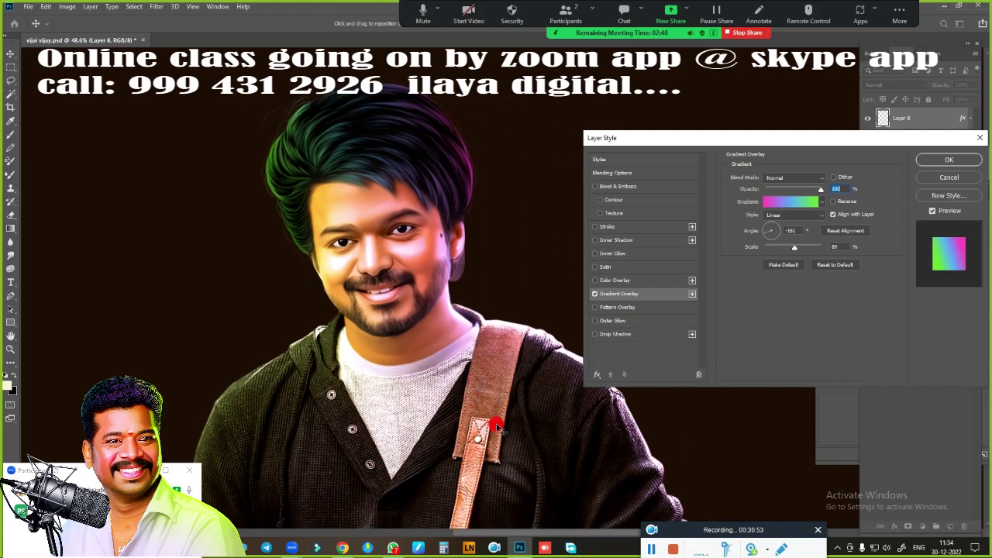
{"action": "left_click", "coordinate": [935, 178]}
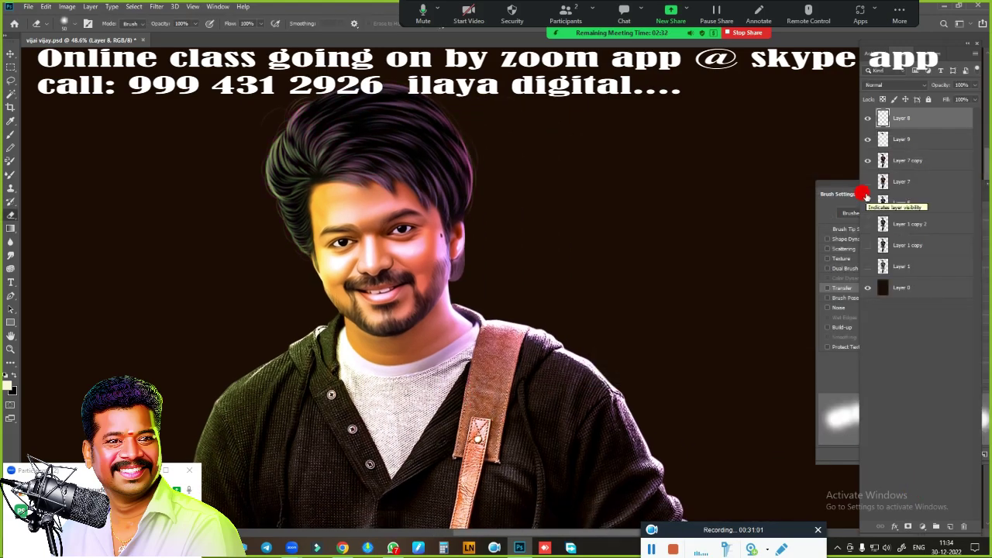
{"action": "left_click", "coordinate": [895, 526]}
{"action": "left_click", "coordinate": [914, 497]}
{"action": "left_click", "coordinate": [794, 200]}
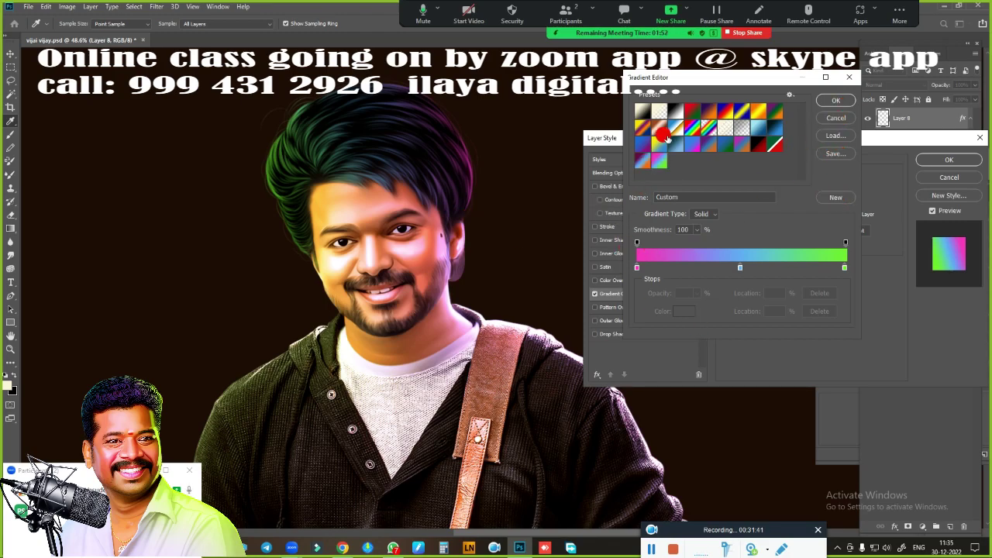
Step: Try several gradient presets and recolour stops to magenta and yellow-green
{"action": "left_click", "coordinate": [659, 144]}
{"action": "left_click", "coordinate": [672, 113]}
{"action": "left_click", "coordinate": [644, 113]}
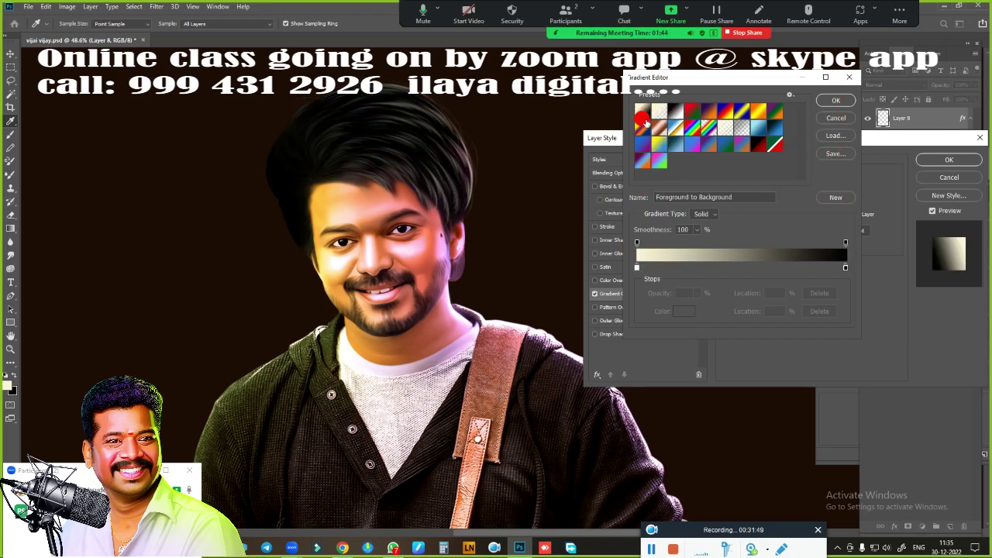
{"action": "left_click", "coordinate": [748, 133]}
{"action": "double_click", "coordinate": [636, 268]}
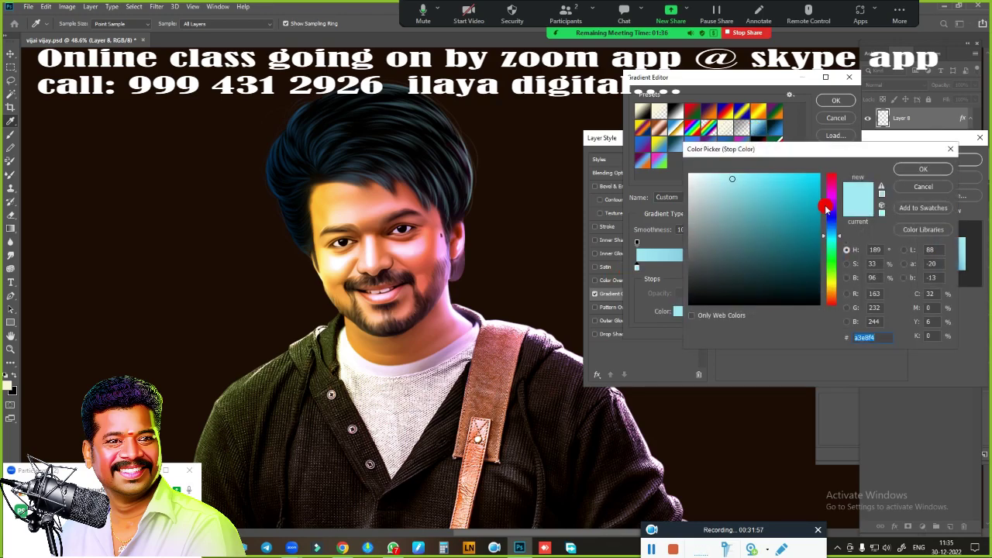
{"action": "left_click", "coordinate": [832, 189]}
{"action": "left_click", "coordinate": [907, 186]}
{"action": "left_click", "coordinate": [680, 311]}
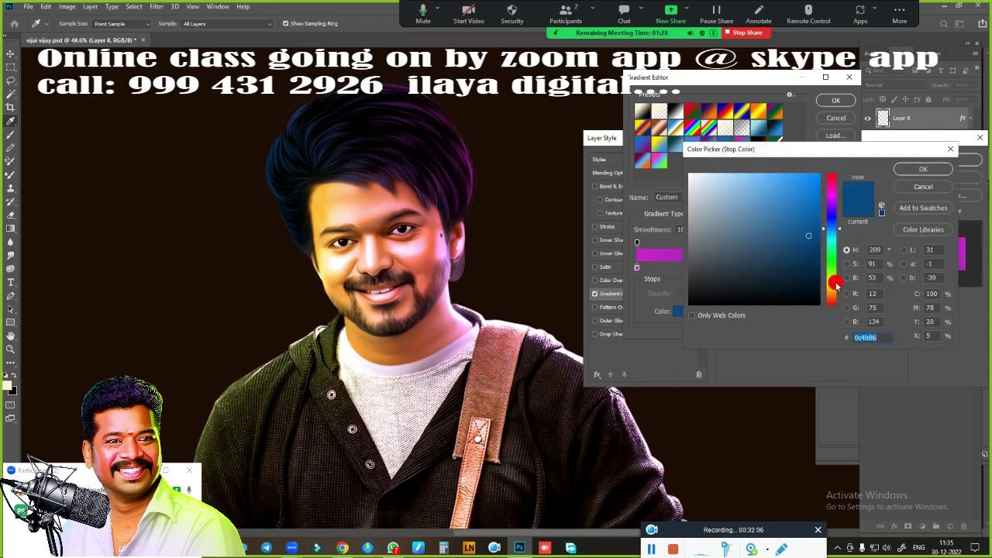
{"action": "left_click", "coordinate": [832, 275]}
{"action": "left_click", "coordinate": [901, 172]}
Step: Choose the purple-blue-orange preset with a pink left stop and a yellow middle stop
{"action": "left_click", "coordinate": [658, 161]}
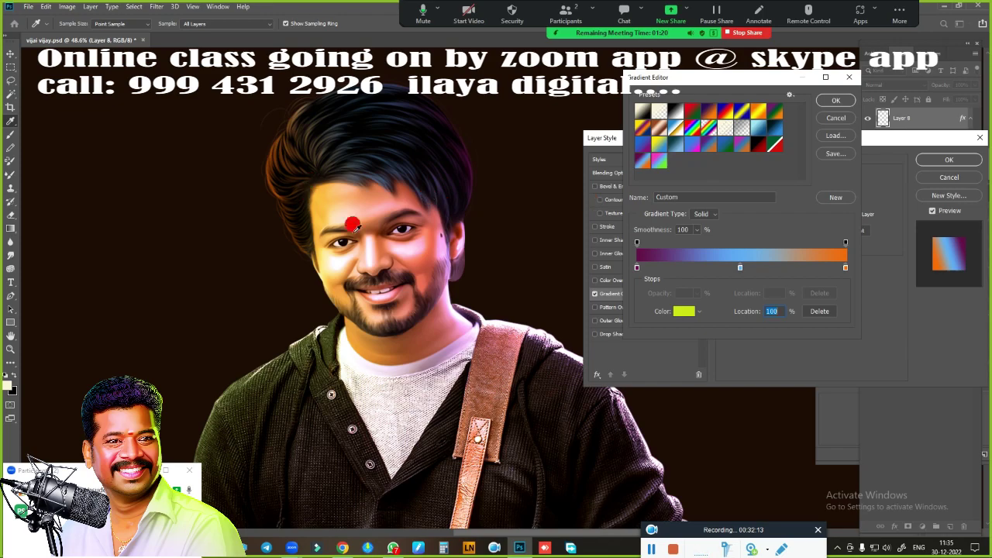
{"action": "left_click", "coordinate": [678, 311]}
{"action": "left_click", "coordinate": [726, 173]}
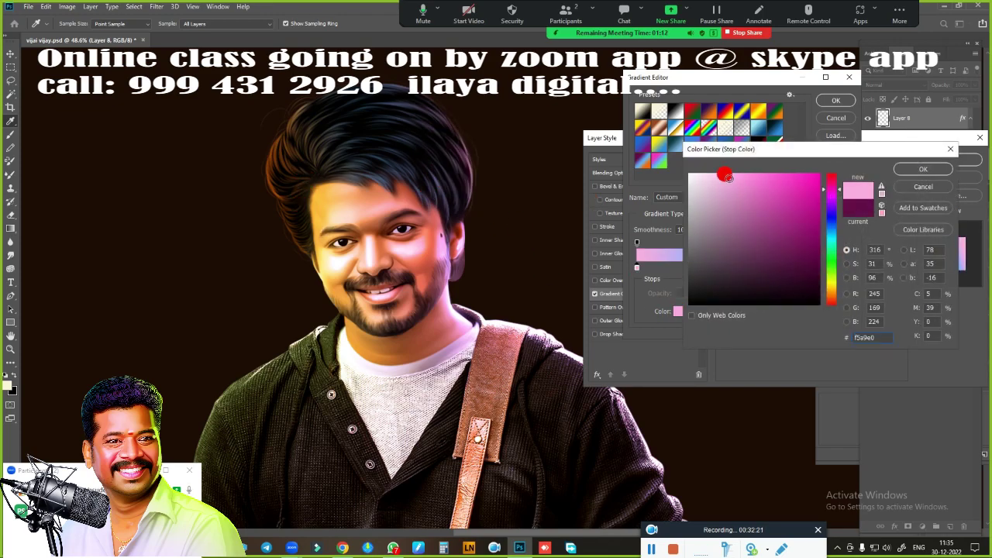
{"action": "left_click", "coordinate": [908, 169]}
{"action": "left_click", "coordinate": [689, 313]}
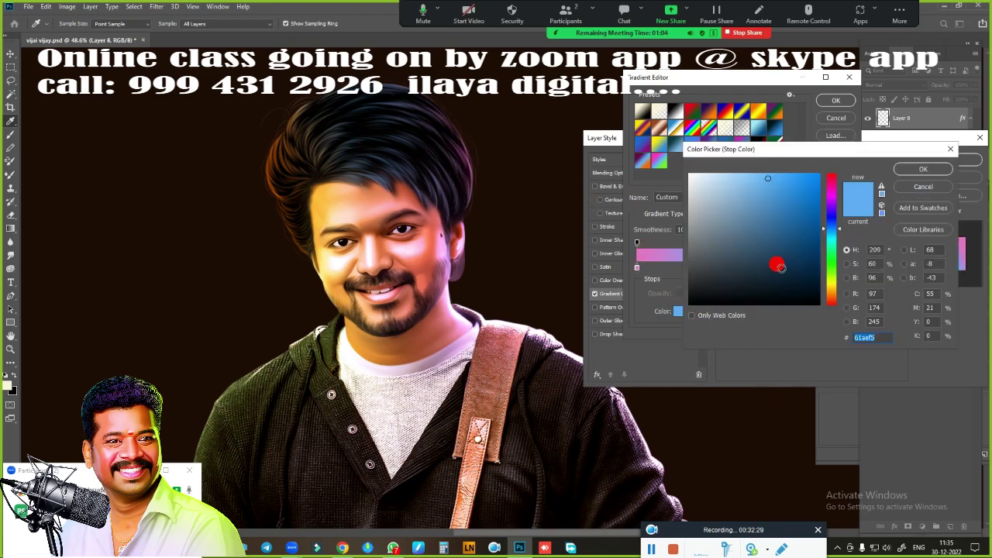
{"action": "left_click", "coordinate": [833, 284]}
{"action": "left_click", "coordinate": [902, 172]}
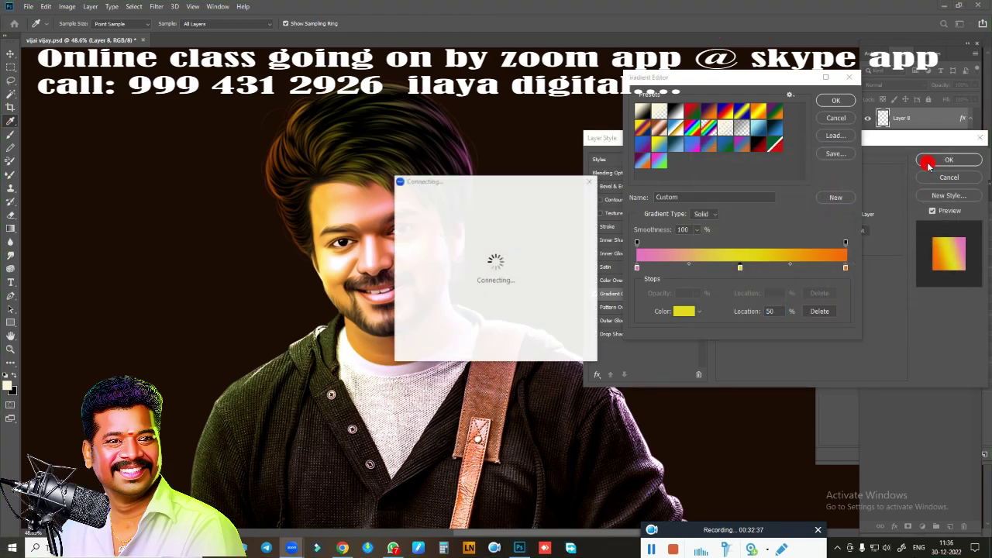